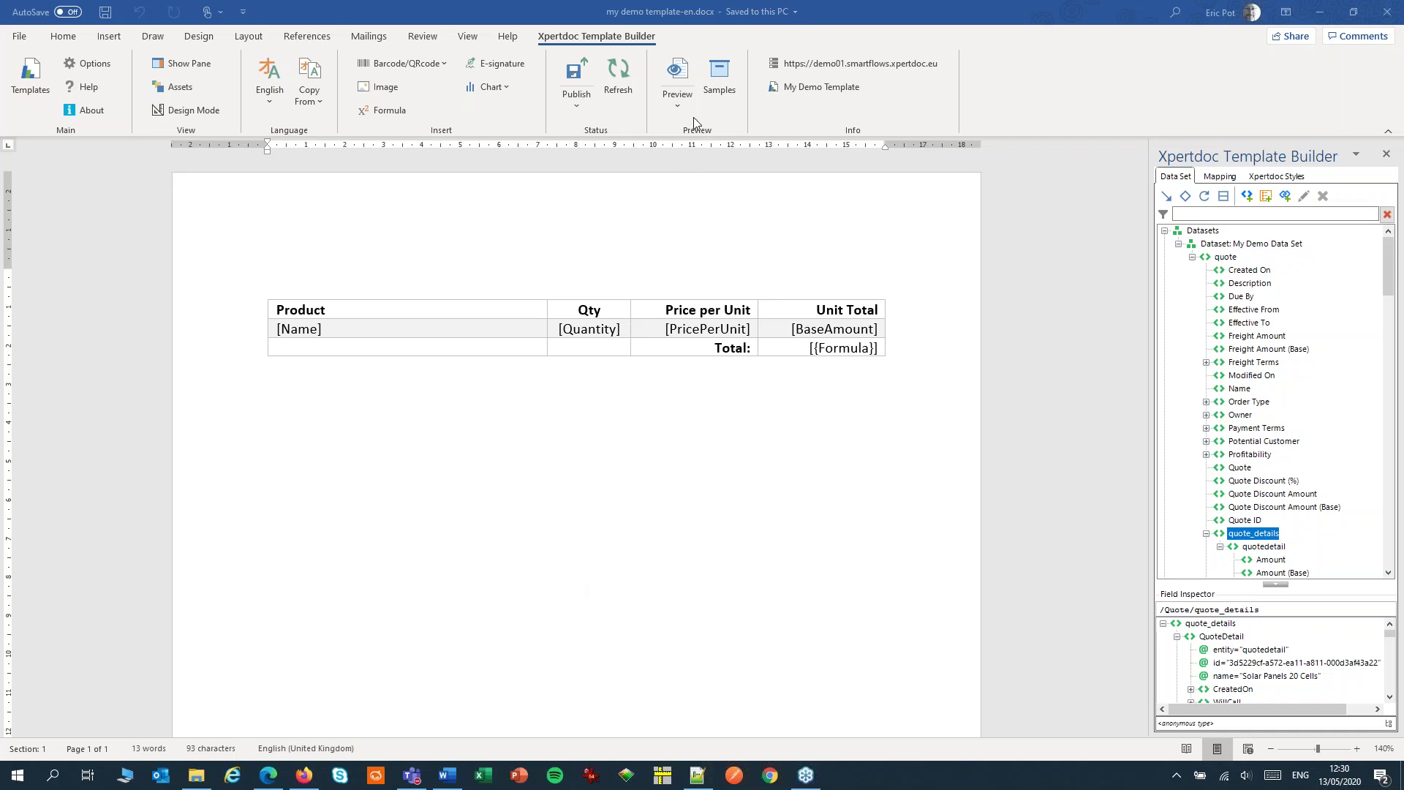
Preview the quote template as a PDF filled with sample data
{"action": "left_click", "coordinate": [679, 73]}
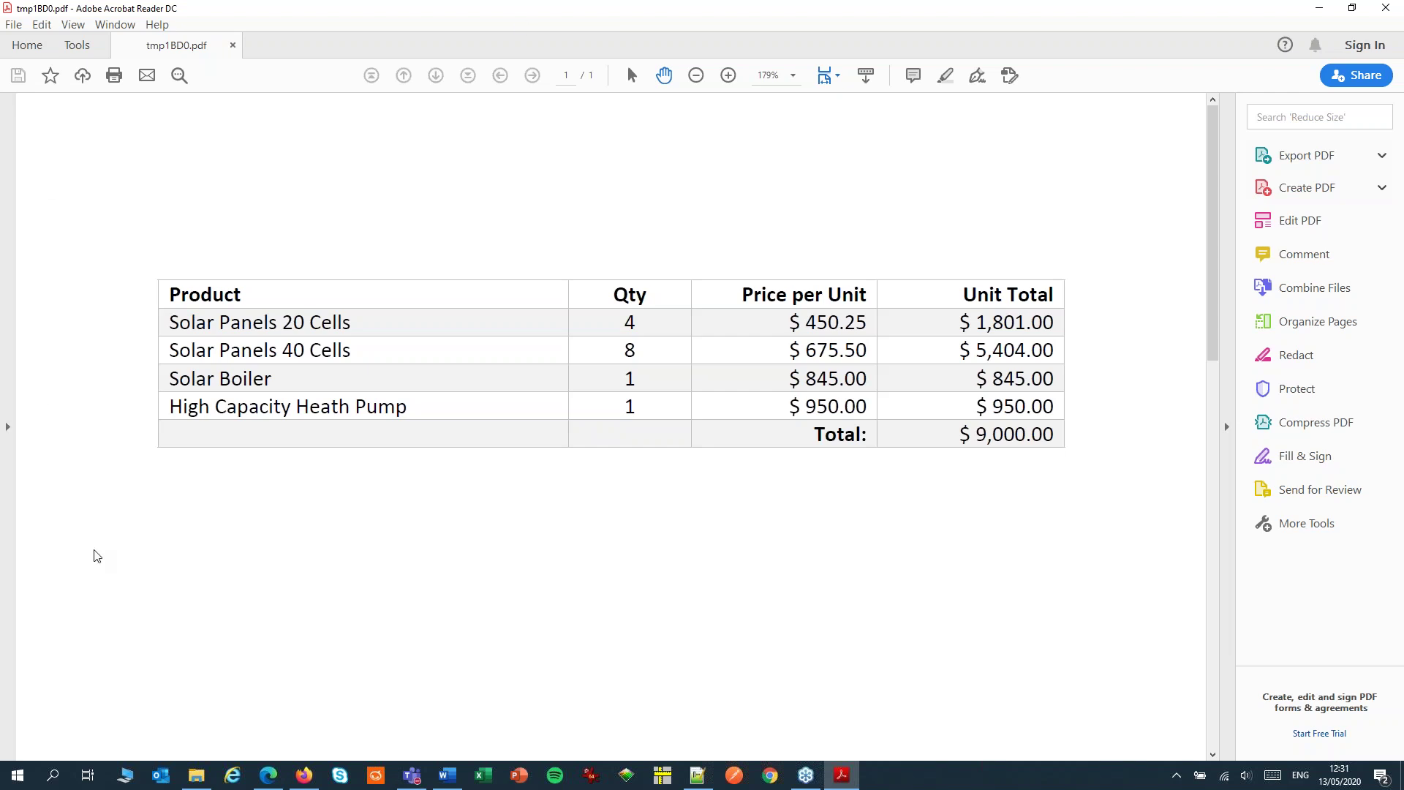
Close the Acrobat preview after checking the four products totalling $ 9,000.00
{"action": "left_click", "coordinate": [1385, 9]}
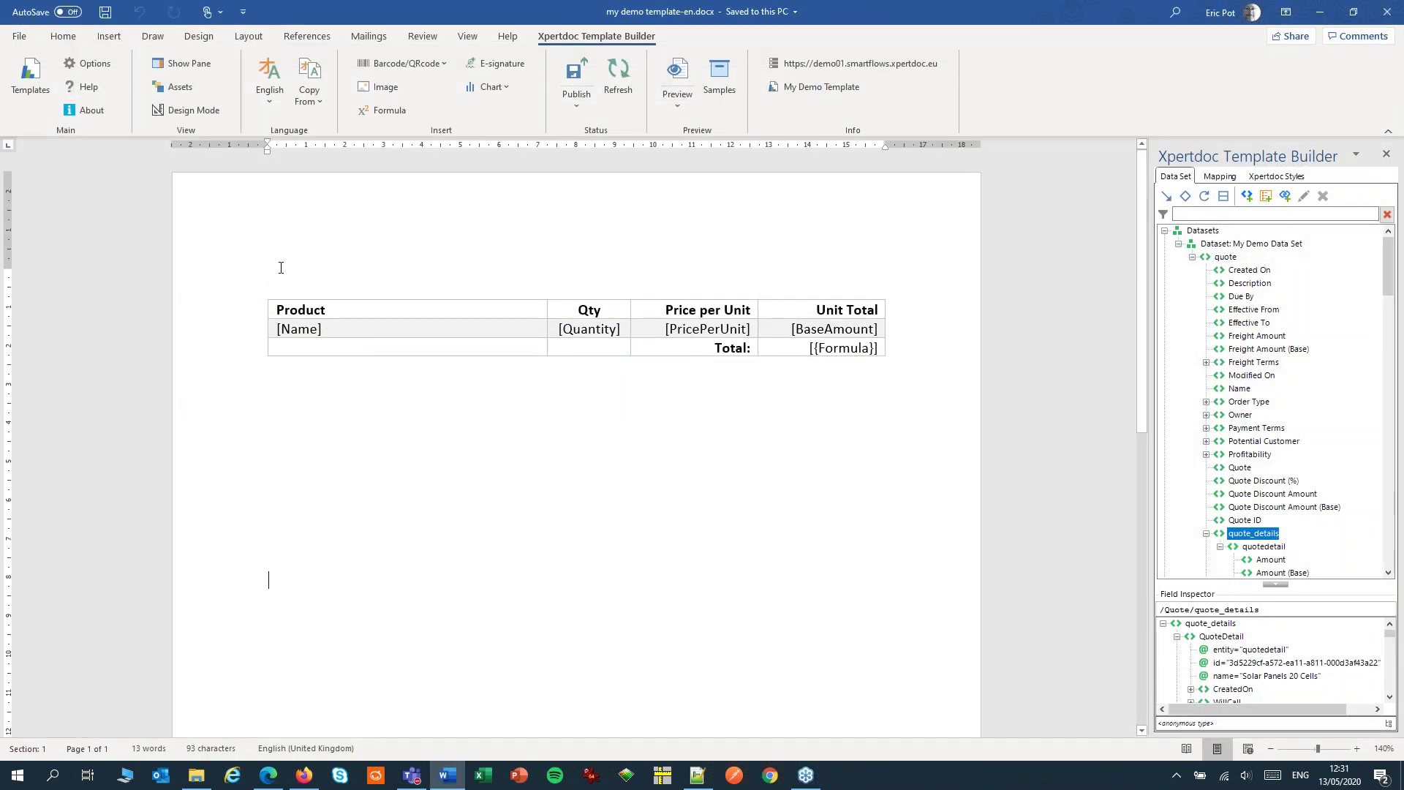
Paste a copy of the product table below the original, clearing its placeholder row and total formula
{"action": "left_click_drag", "start_coordinate": [284, 277], "coordinate": [307, 410]}
{"action": "key", "text": "ctrl+c"}
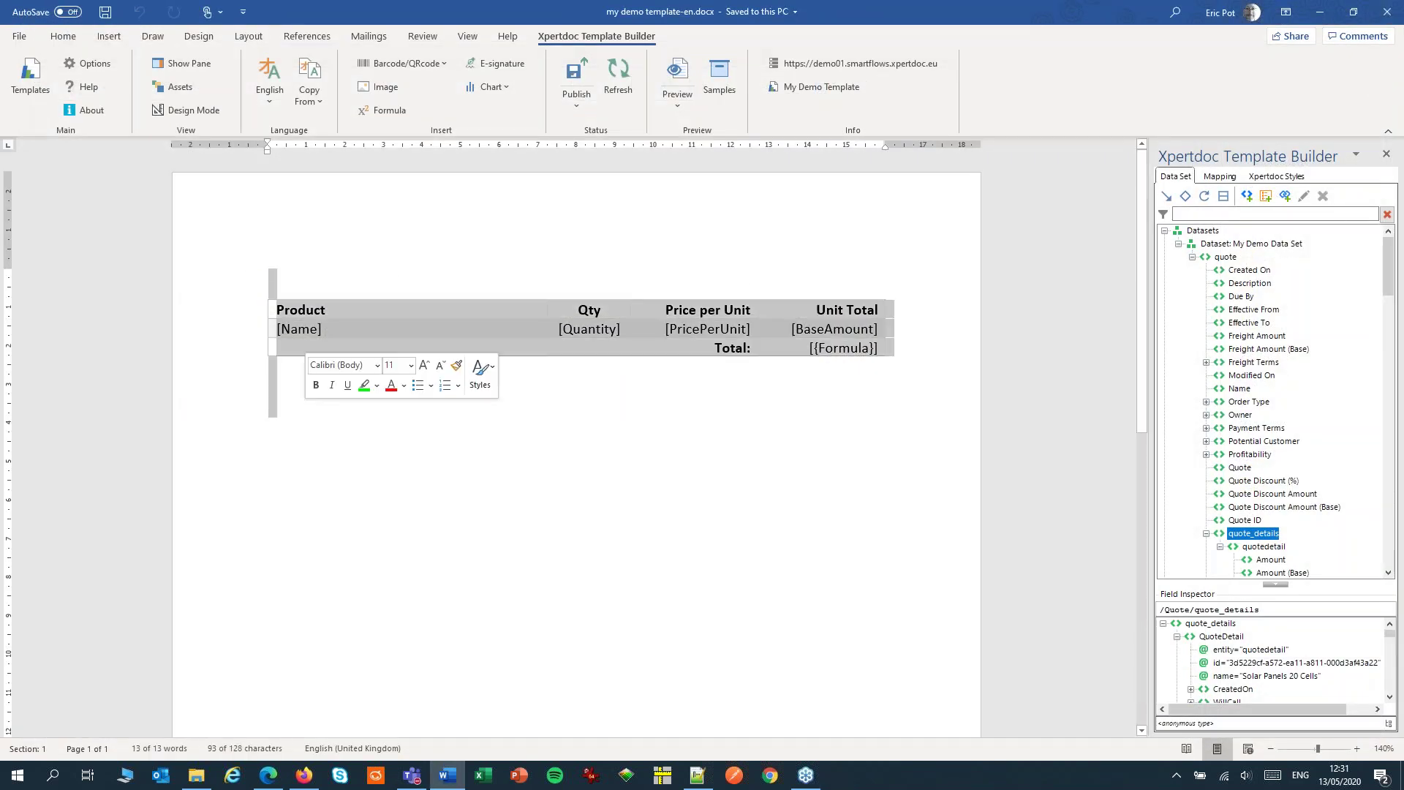
{"action": "left_click", "coordinate": [307, 435]}
{"action": "key", "text": "ctrl+v"}
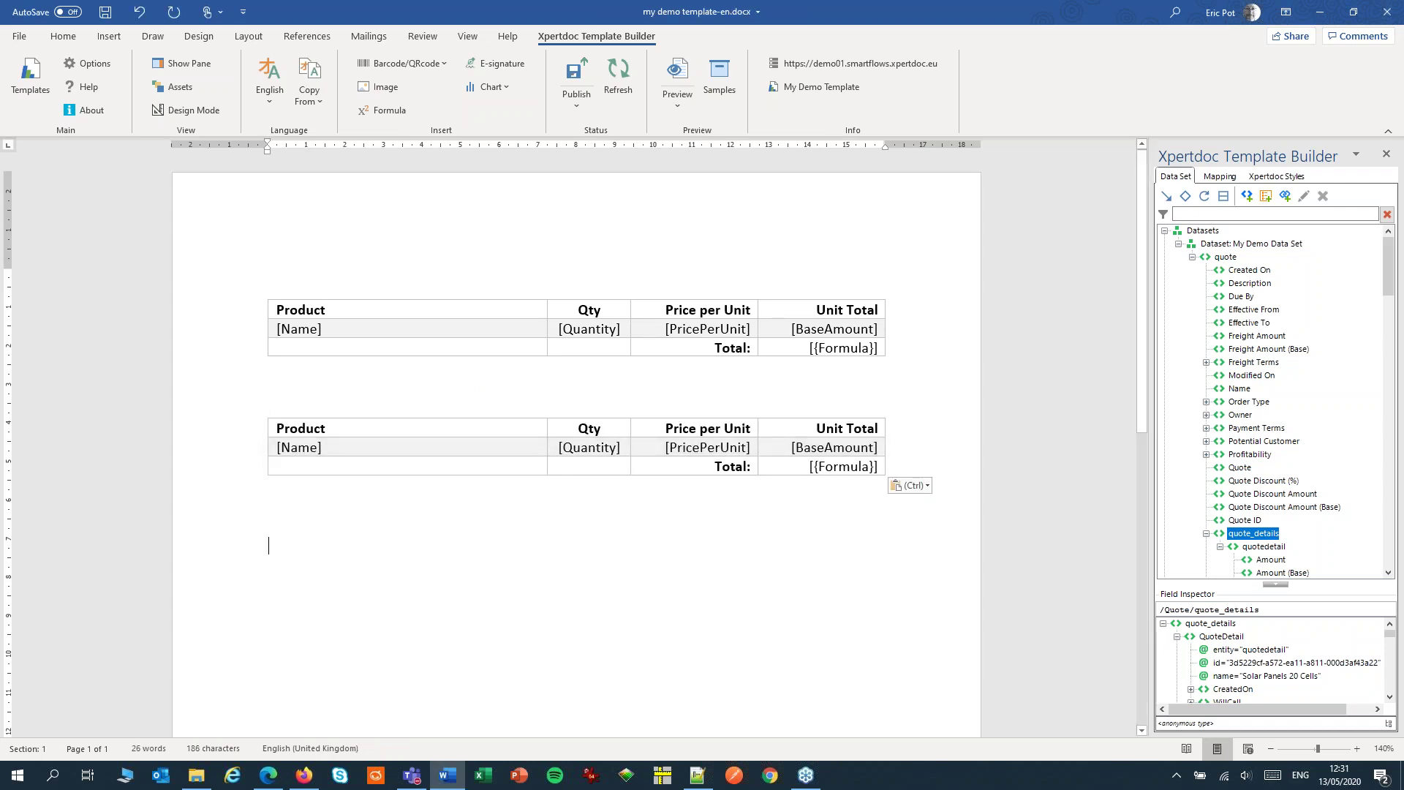
{"action": "left_click", "coordinate": [247, 447]}
{"action": "key", "text": "Delete"}
{"action": "left_click_drag", "start_coordinate": [841, 467], "coordinate": [834, 449]}
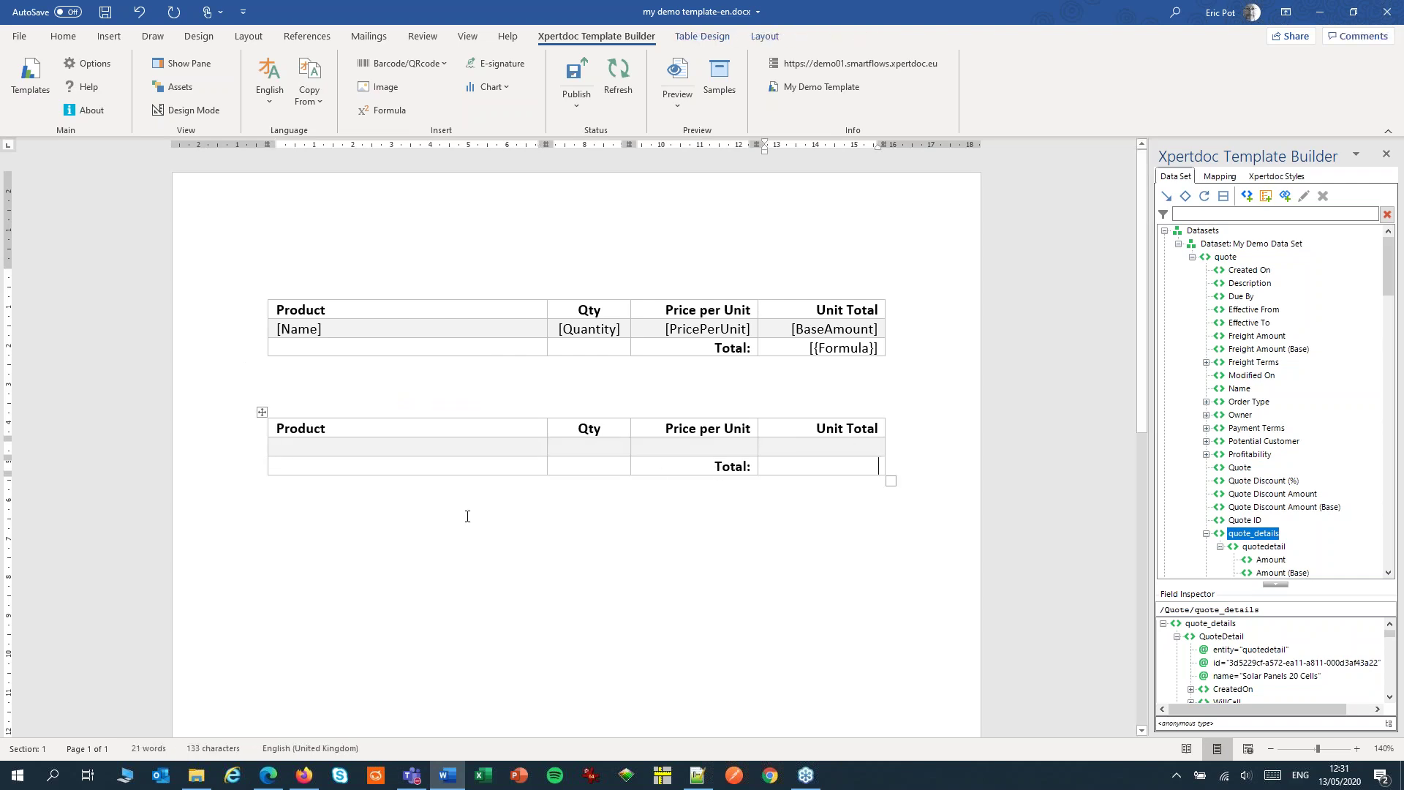
{"action": "left_click", "coordinate": [361, 519]}
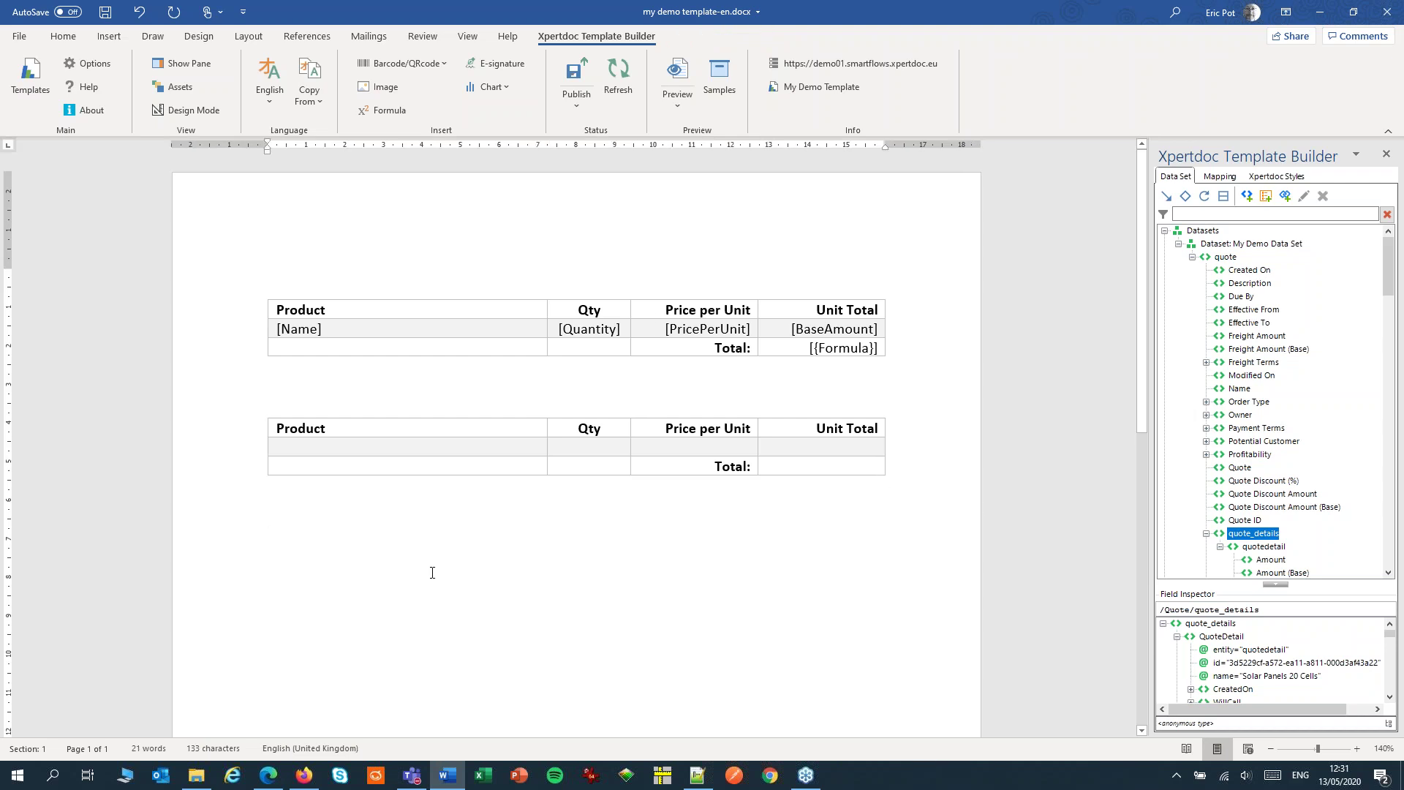
Create a resultset named Panels with base field /Quote/quote_details/QuoteDetail
{"action": "left_click", "coordinate": [1226, 257]}
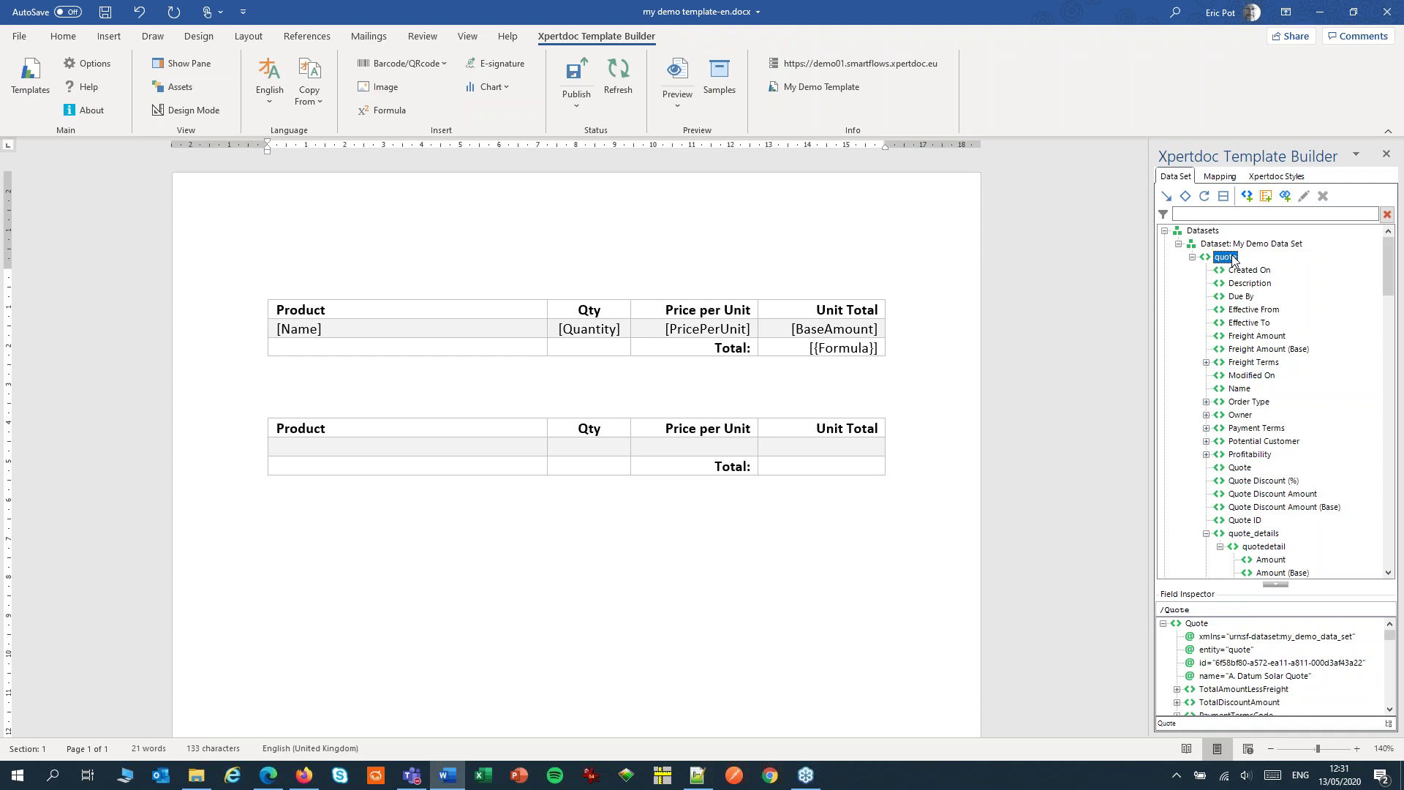
{"action": "left_click", "coordinate": [1266, 196]}
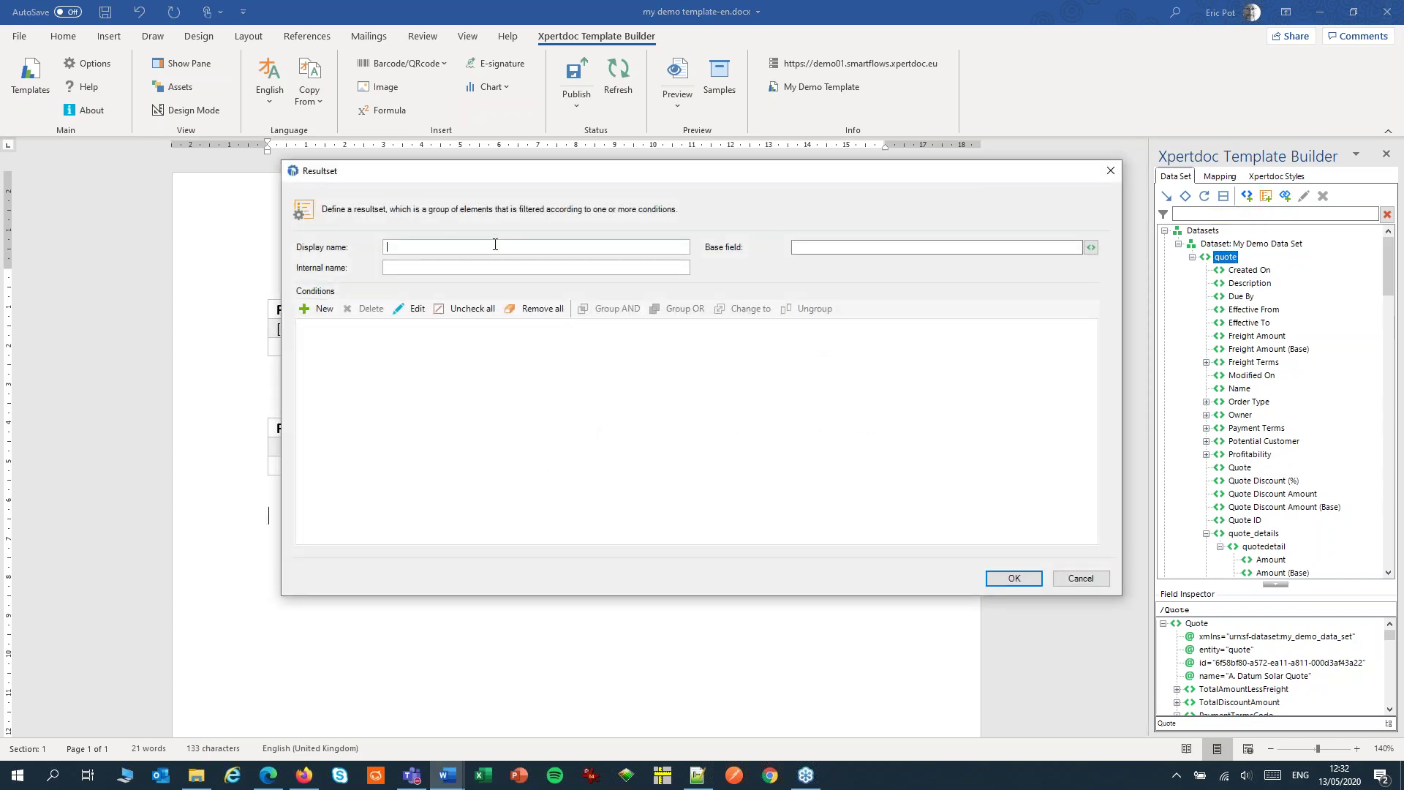
{"action": "type", "text": "Panels"}
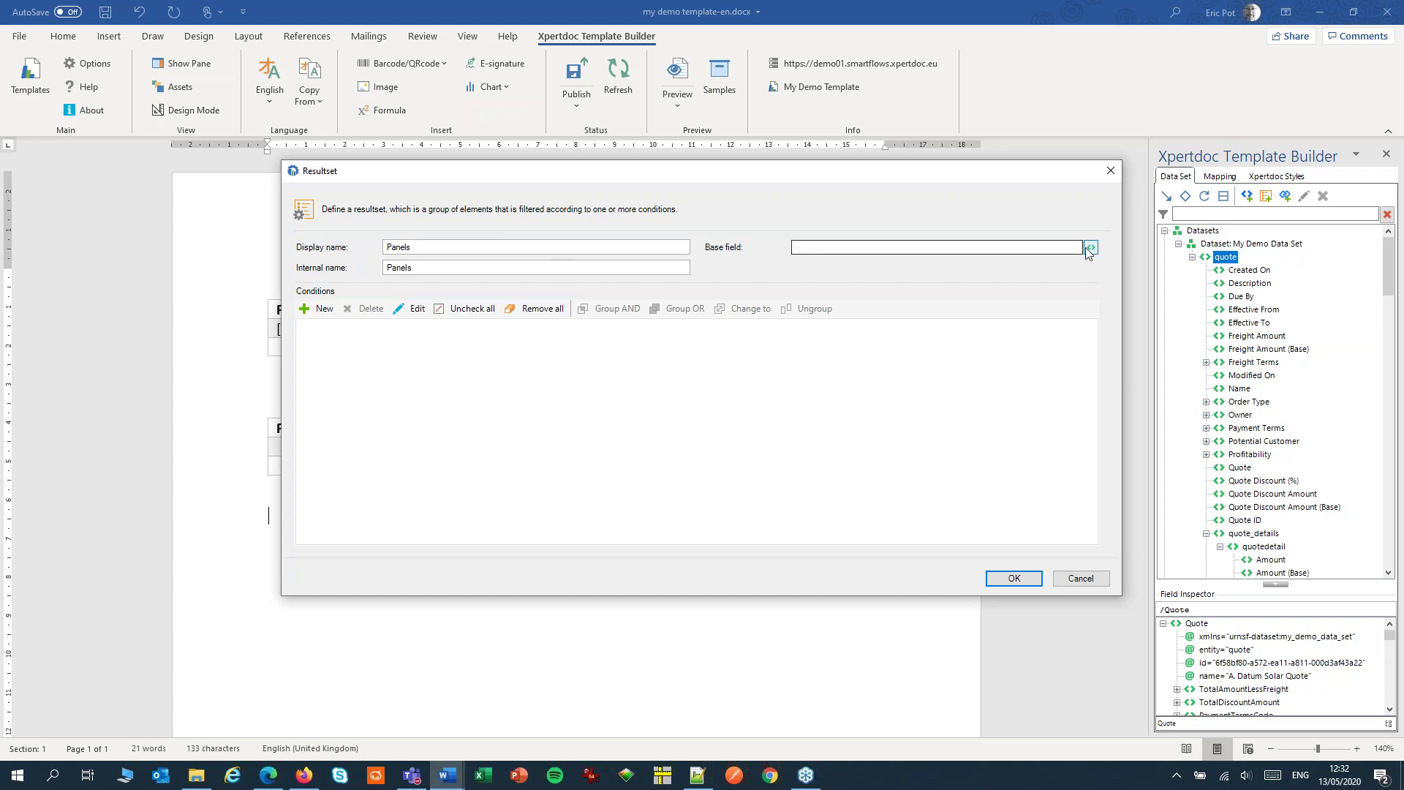
{"action": "left_click", "coordinate": [1091, 248]}
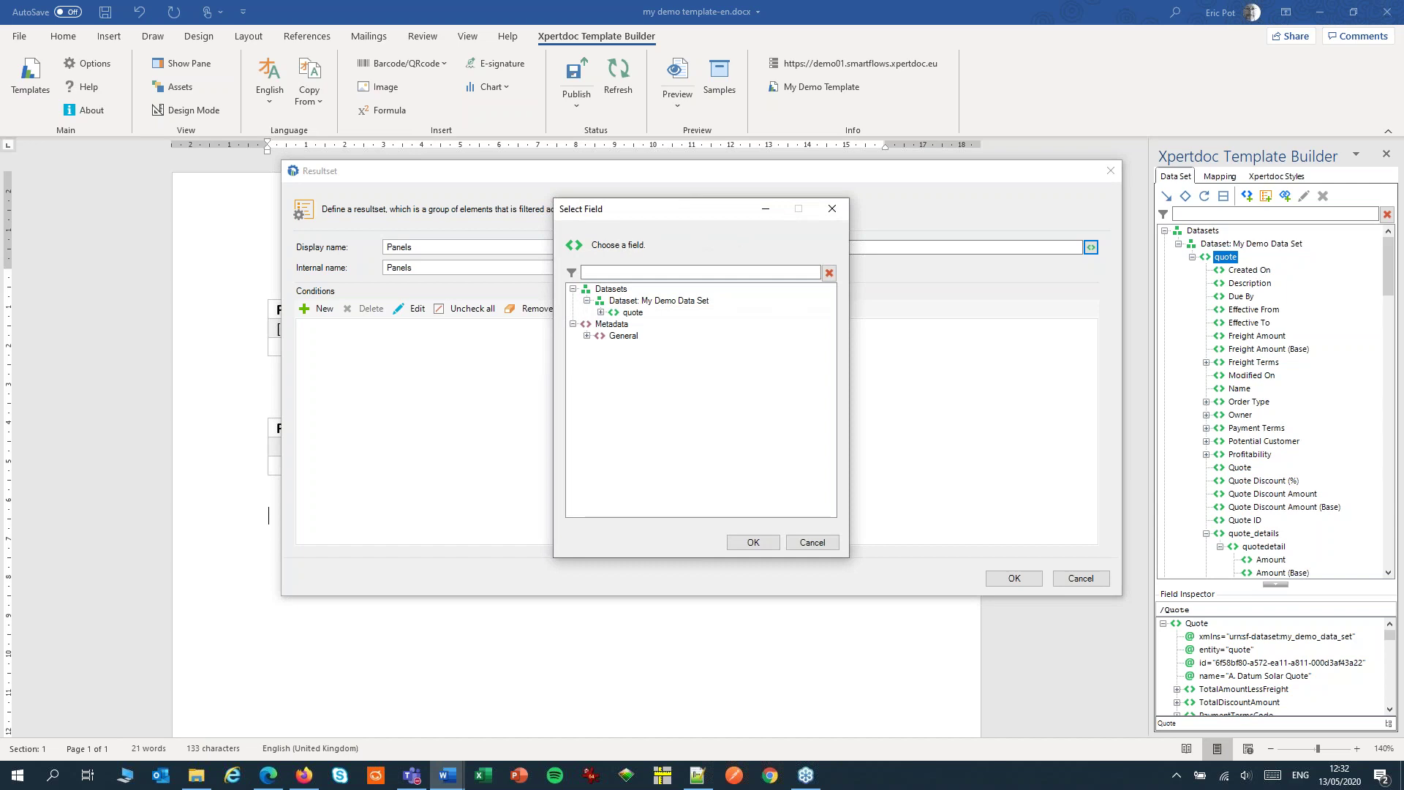
{"action": "left_click", "coordinate": [600, 313]}
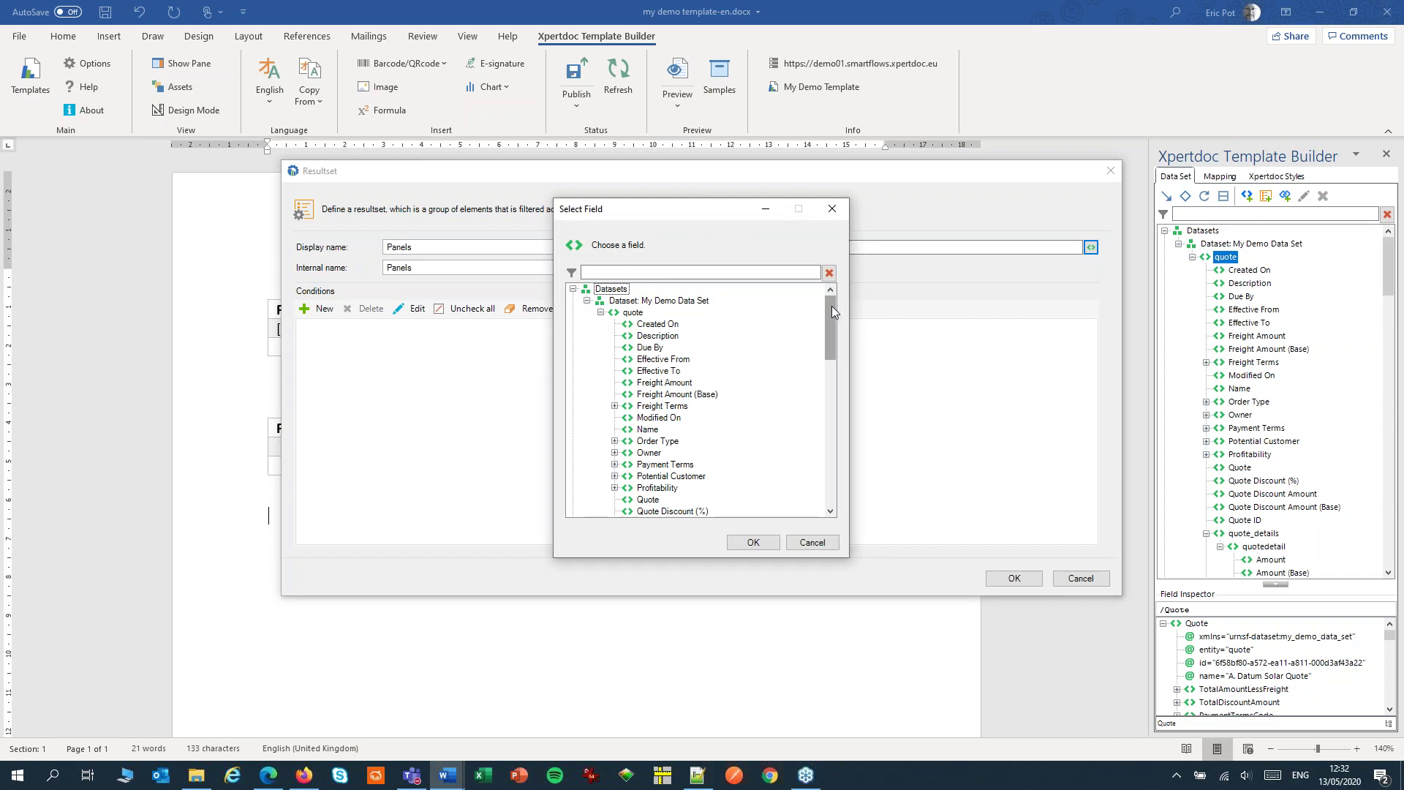
{"action": "left_click_drag", "start_coordinate": [832, 306], "coordinate": [830, 368]}
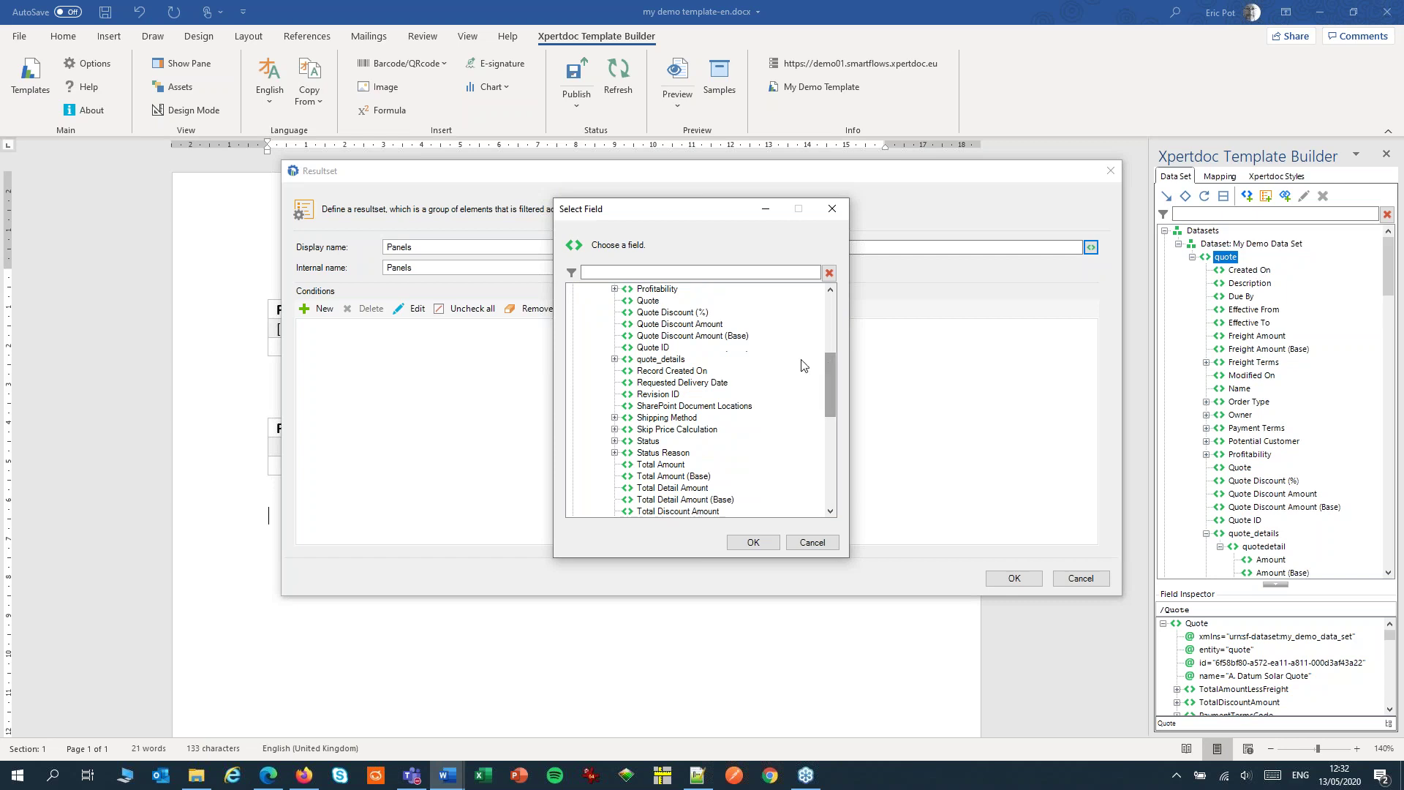
{"action": "left_click", "coordinate": [615, 359]}
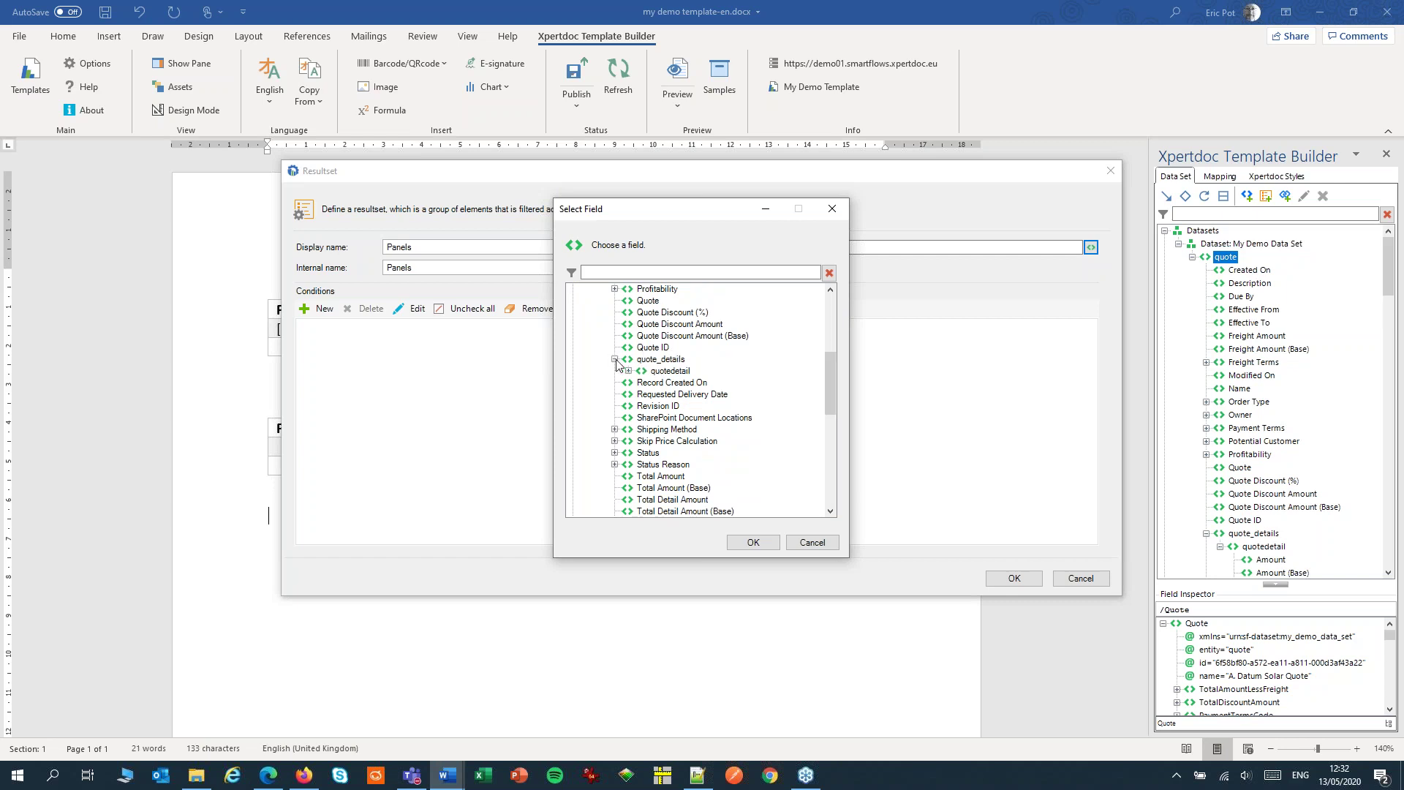
{"action": "left_click", "coordinate": [670, 371]}
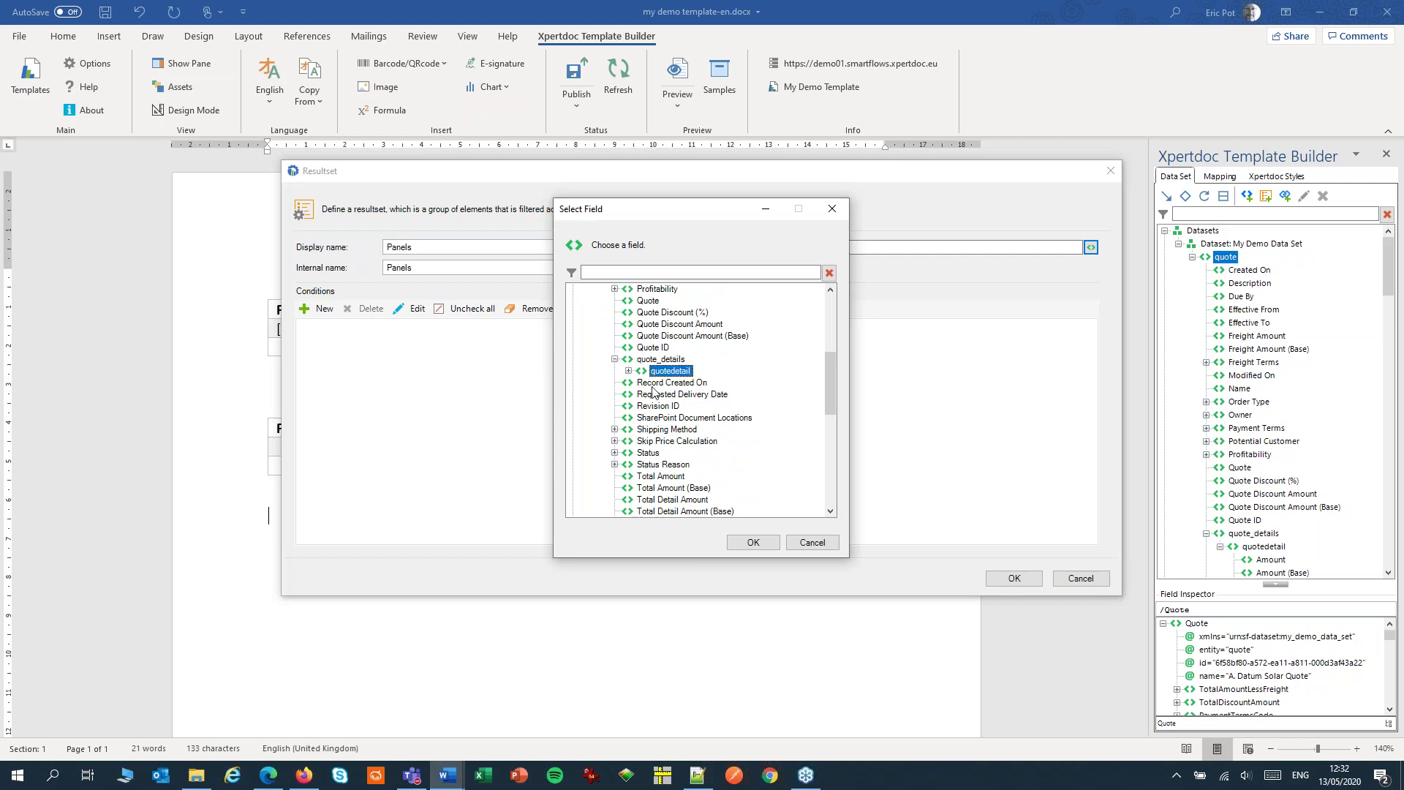
{"action": "left_click", "coordinate": [761, 546]}
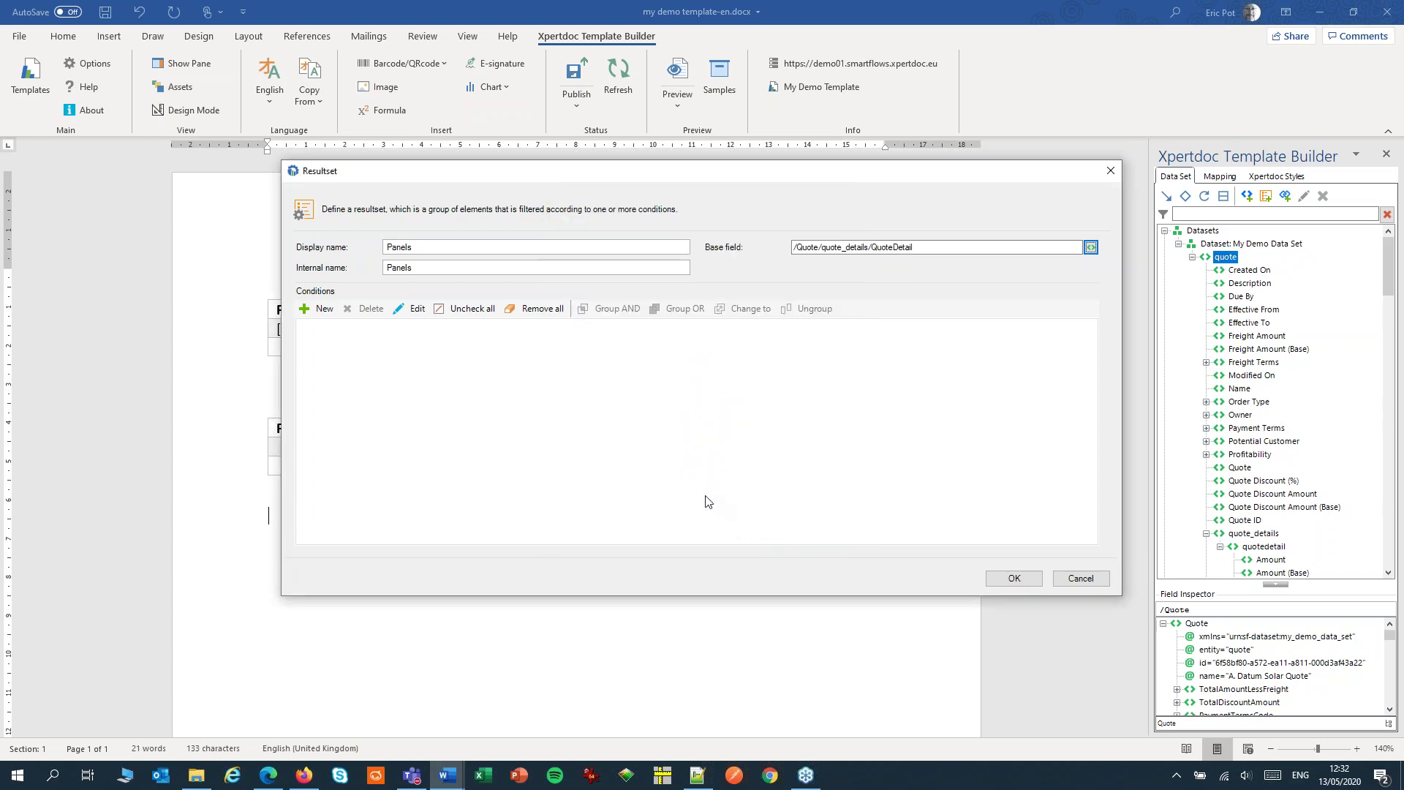
Add a filter condition testing QuoteDetail's Existing Product > Product > Name field
{"action": "left_click", "coordinate": [310, 313]}
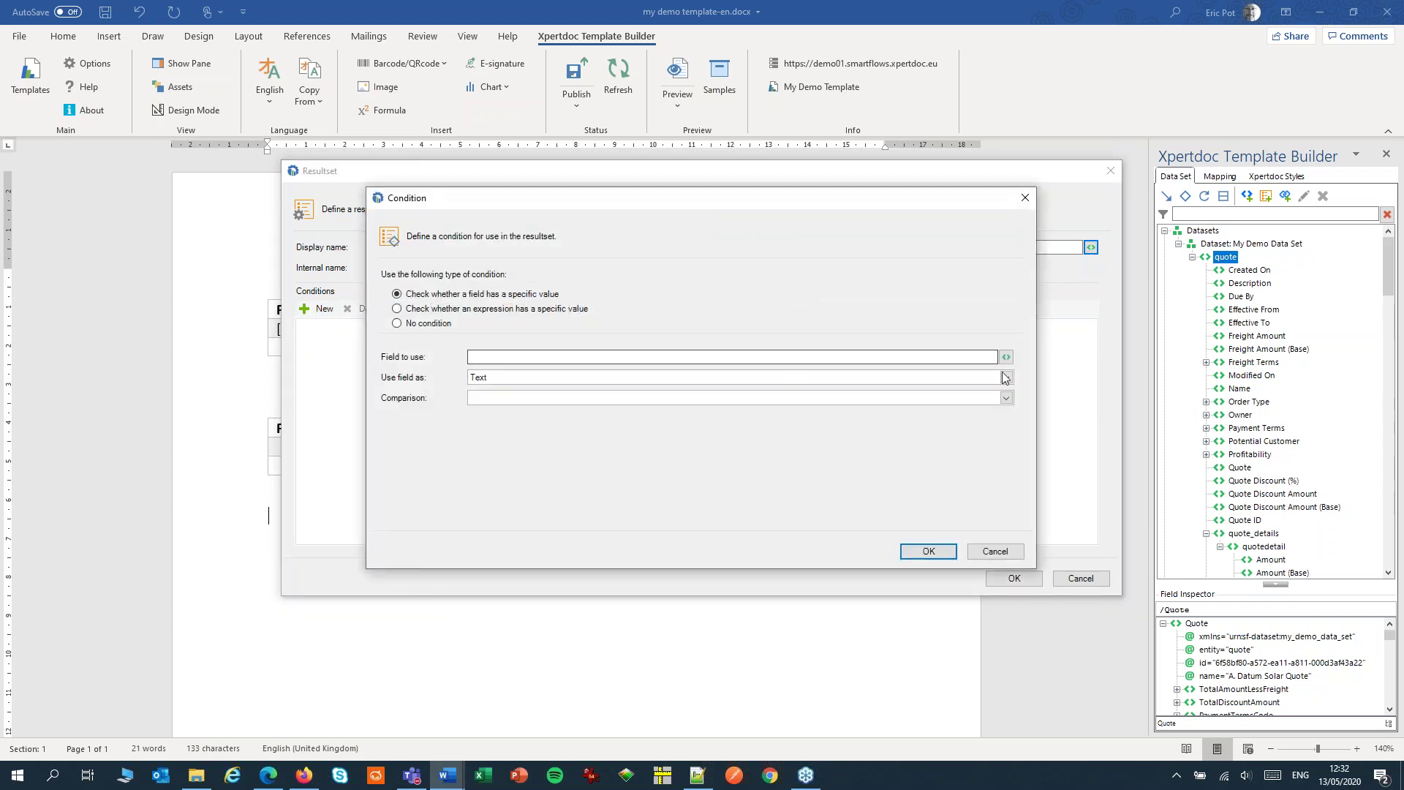
{"action": "left_click", "coordinate": [1006, 357]}
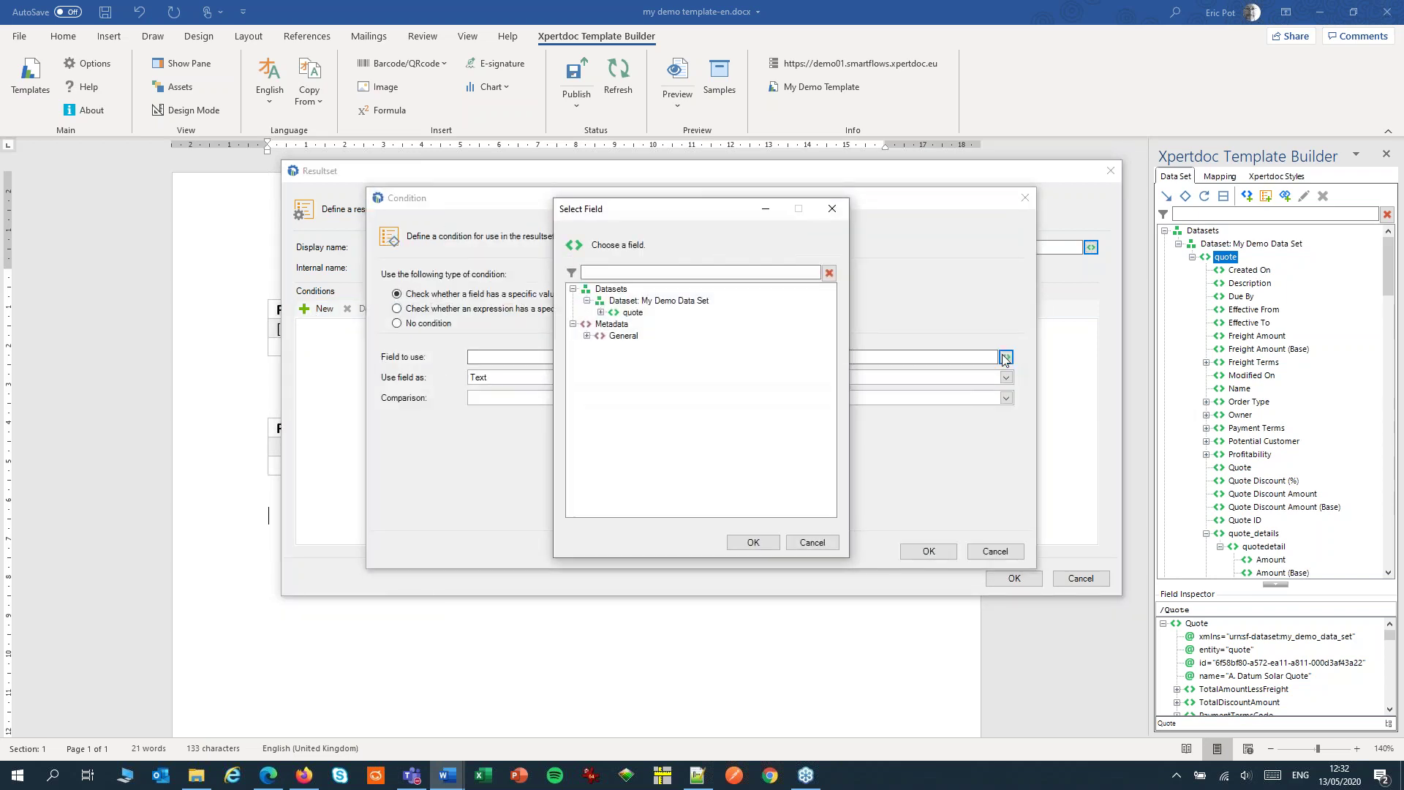
{"action": "left_click", "coordinate": [600, 312]}
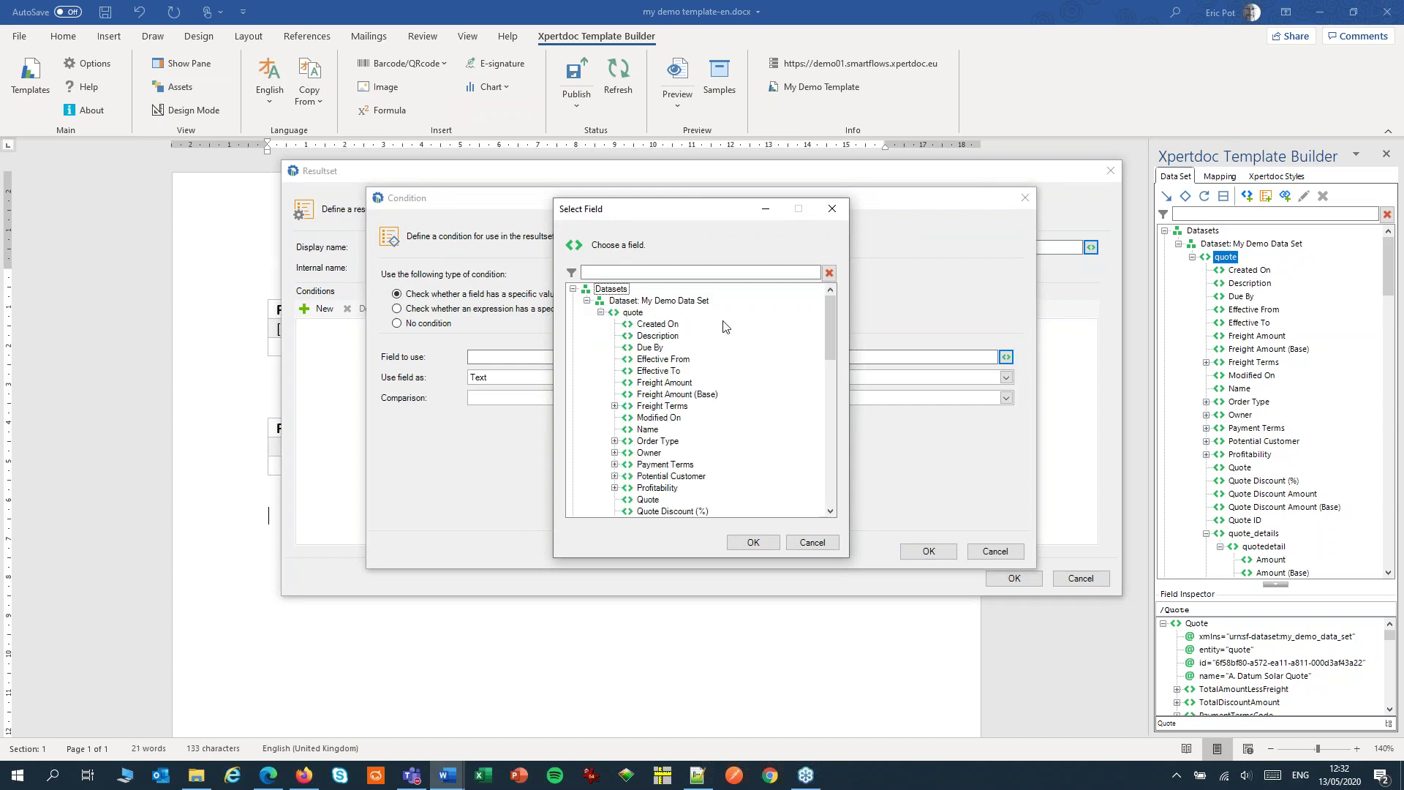
{"action": "left_click_drag", "start_coordinate": [828, 310], "coordinate": [799, 371]}
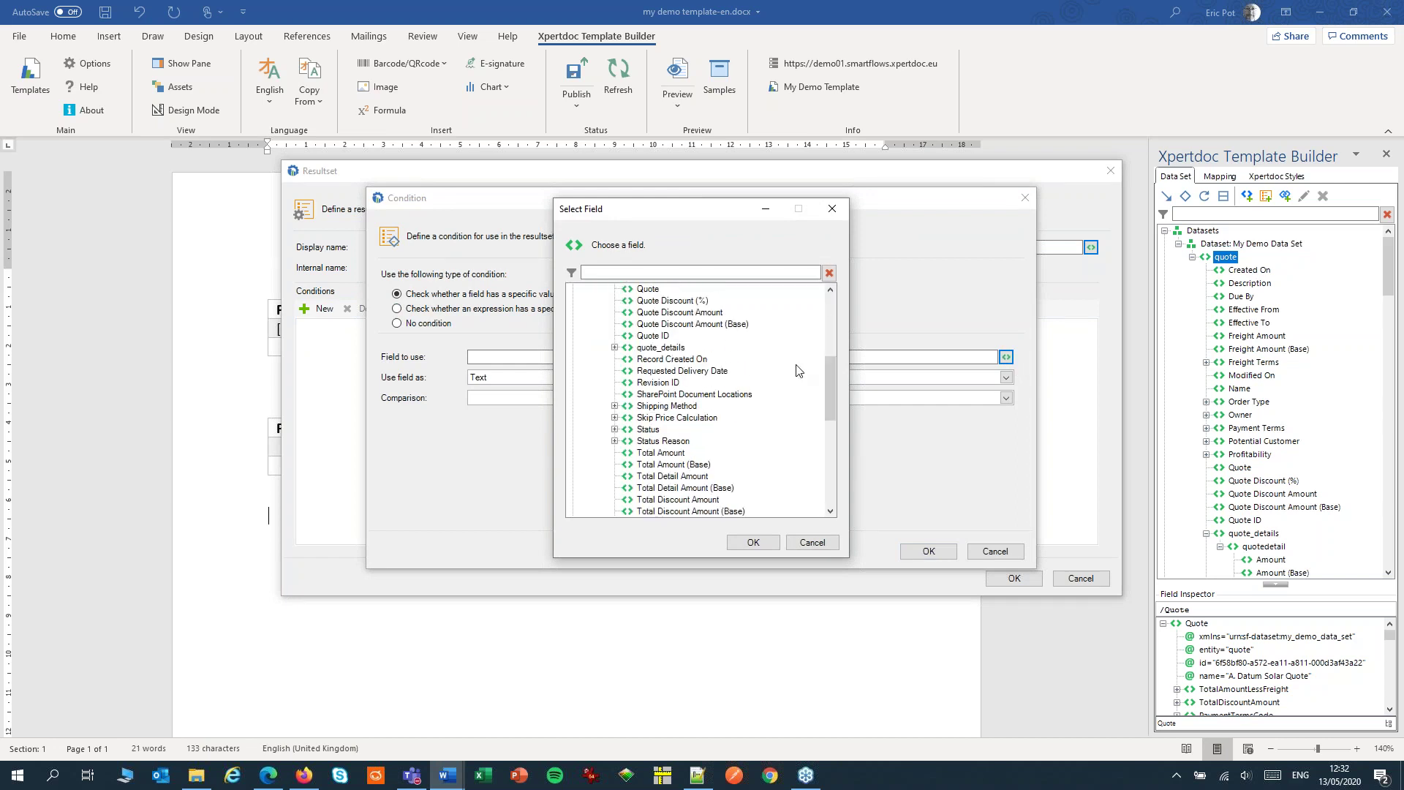
{"action": "left_click", "coordinate": [614, 347]}
{"action": "left_click", "coordinate": [629, 359]}
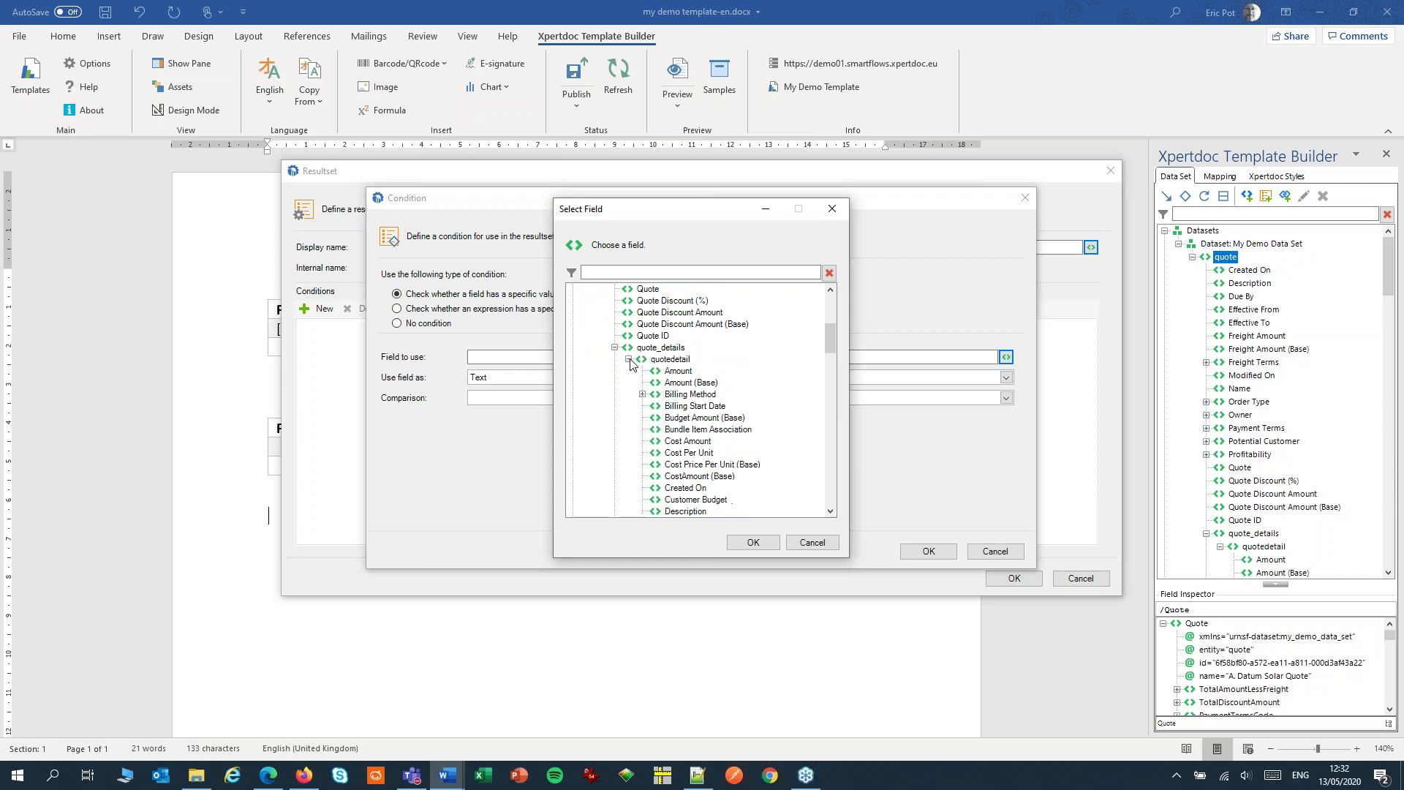
{"action": "scroll", "coordinate": [660, 424], "scroll_direction": "down", "scroll_amount": 5}
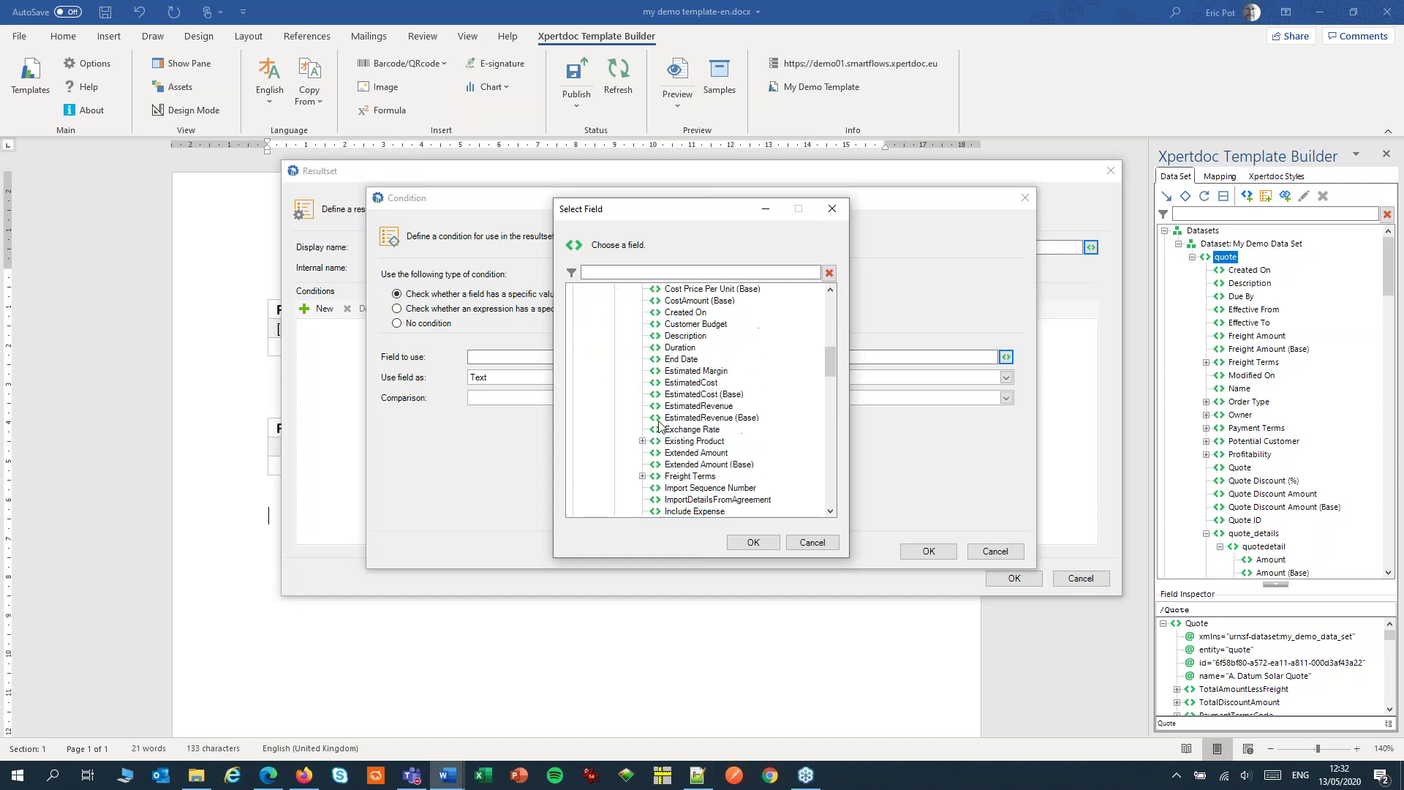
{"action": "left_click", "coordinate": [642, 440]}
{"action": "scroll", "coordinate": [662, 428], "scroll_direction": "down", "scroll_amount": 1}
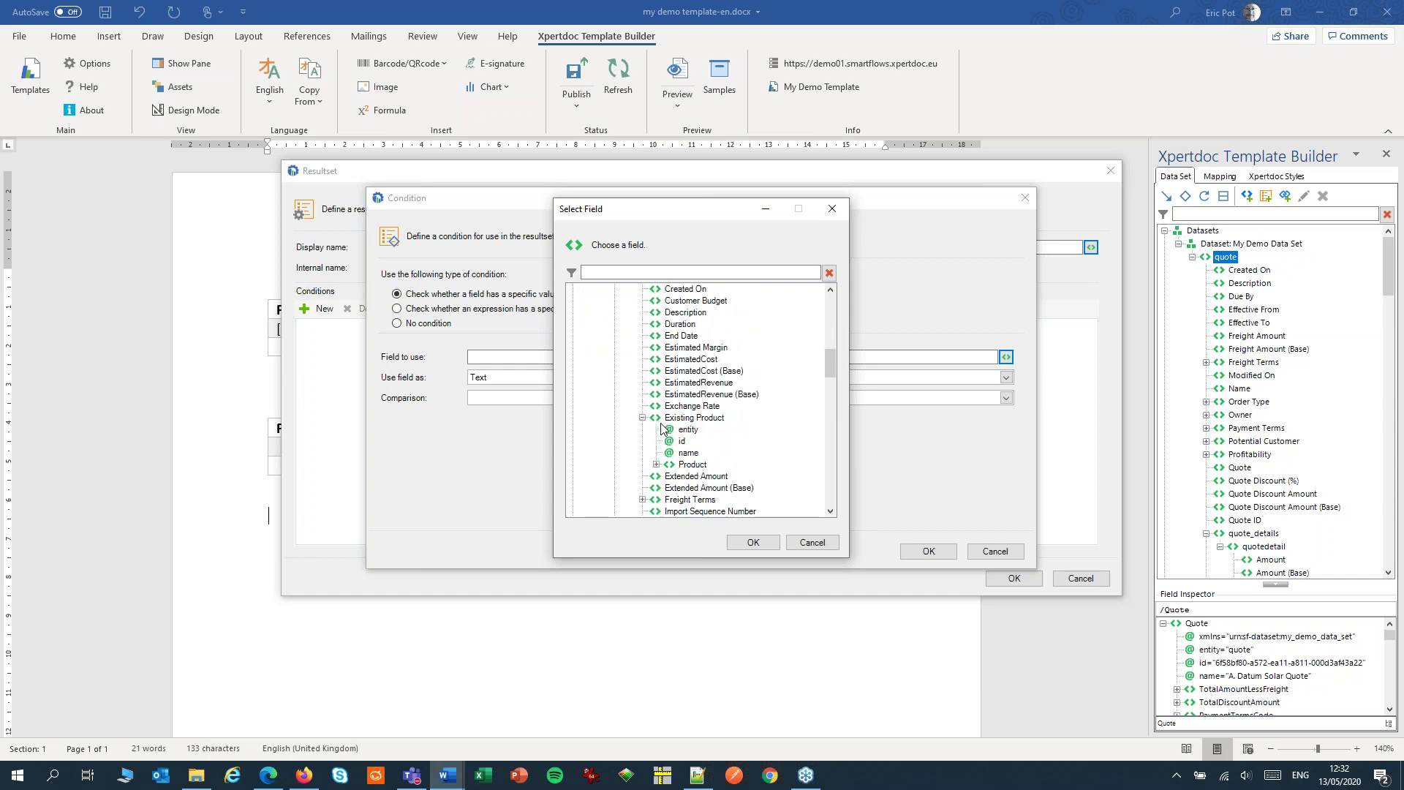
{"action": "scroll", "coordinate": [662, 428], "scroll_direction": "down", "scroll_amount": 2}
{"action": "left_click", "coordinate": [657, 383]}
{"action": "scroll", "coordinate": [727, 393], "scroll_direction": "down", "scroll_amount": 2}
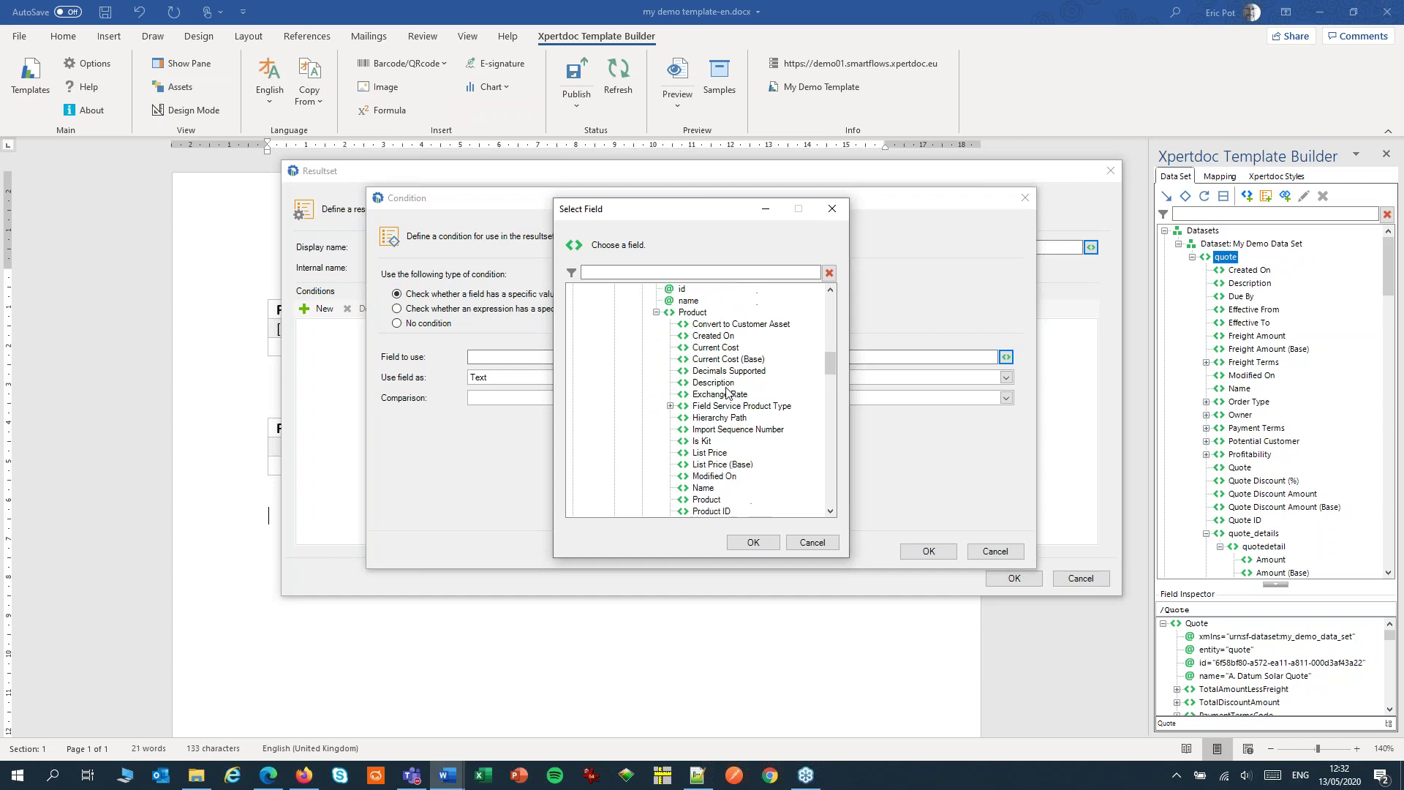
{"action": "scroll", "coordinate": [728, 393], "scroll_direction": "down", "scroll_amount": 1}
{"action": "left_click", "coordinate": [704, 476]}
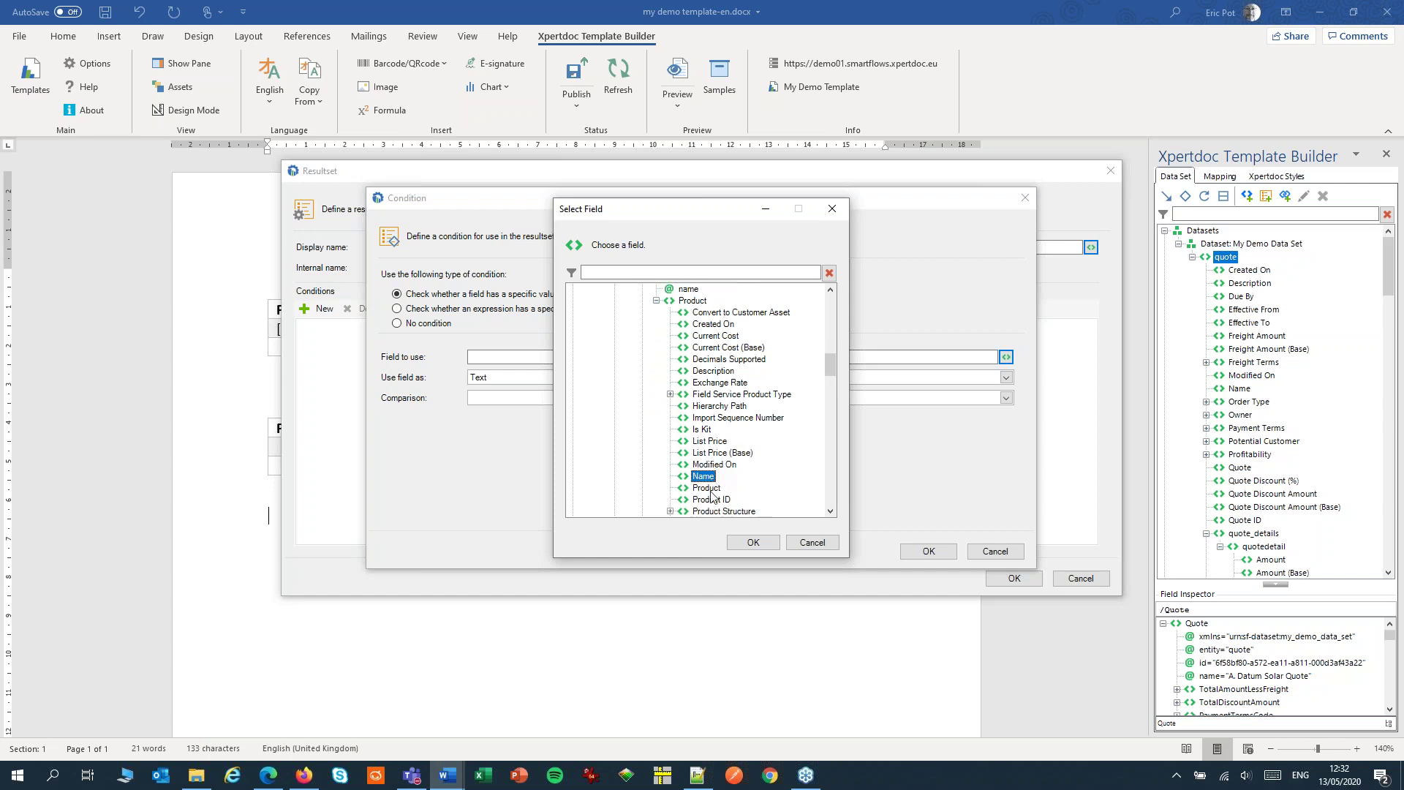
{"action": "left_click", "coordinate": [753, 543]}
Set the condition to Name contains 'panel' and save the Panels resultset
{"action": "left_click", "coordinate": [511, 401]}
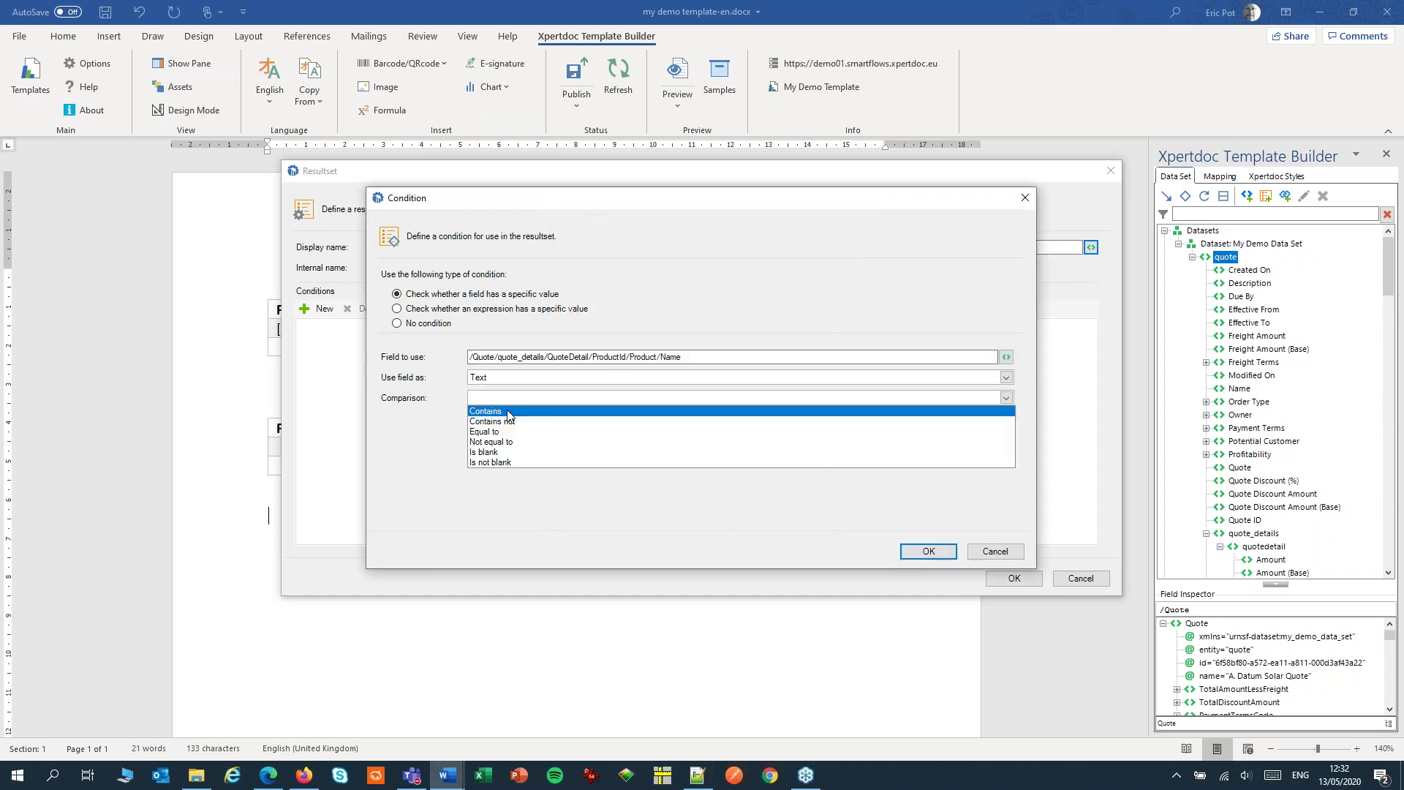
{"action": "left_click", "coordinate": [510, 413]}
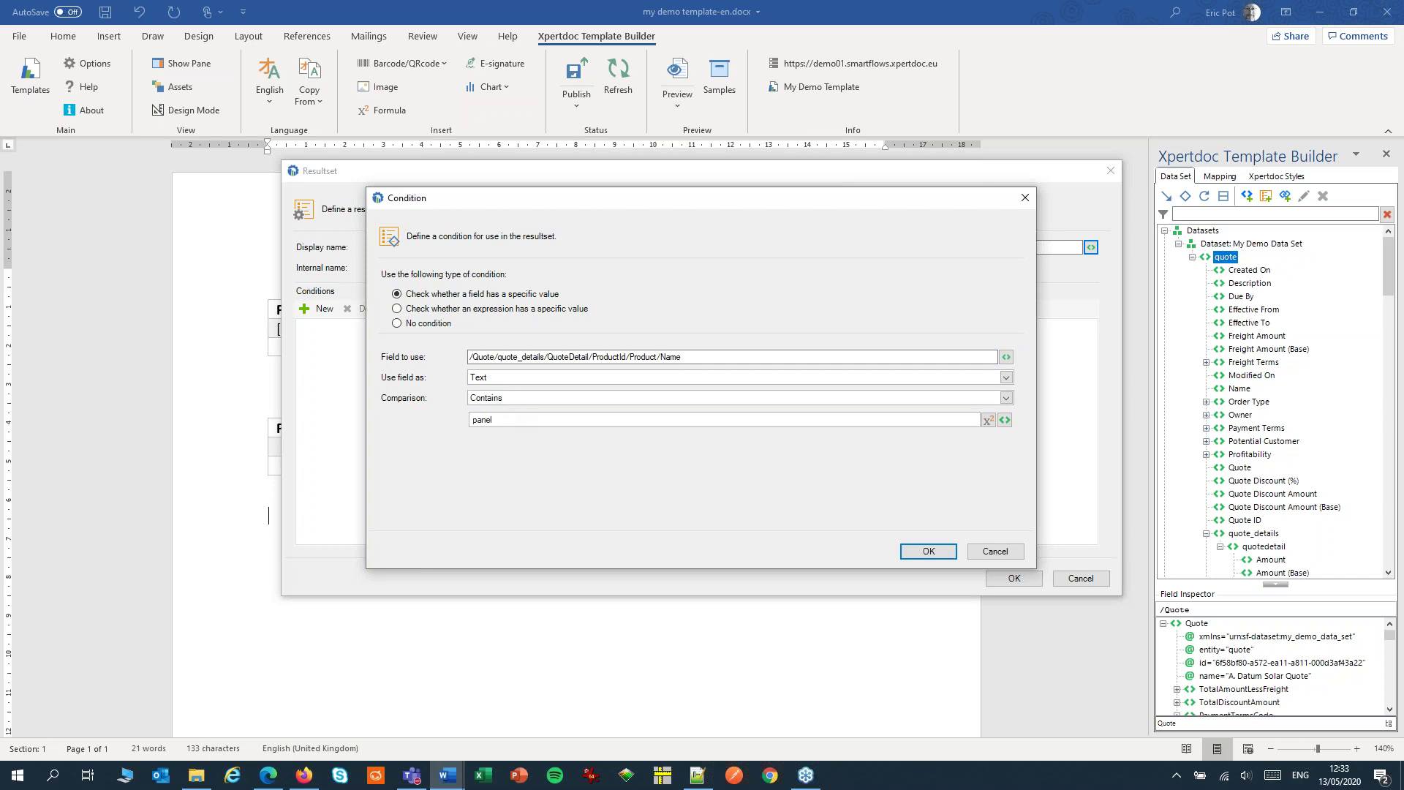
{"action": "left_click", "coordinate": [922, 556]}
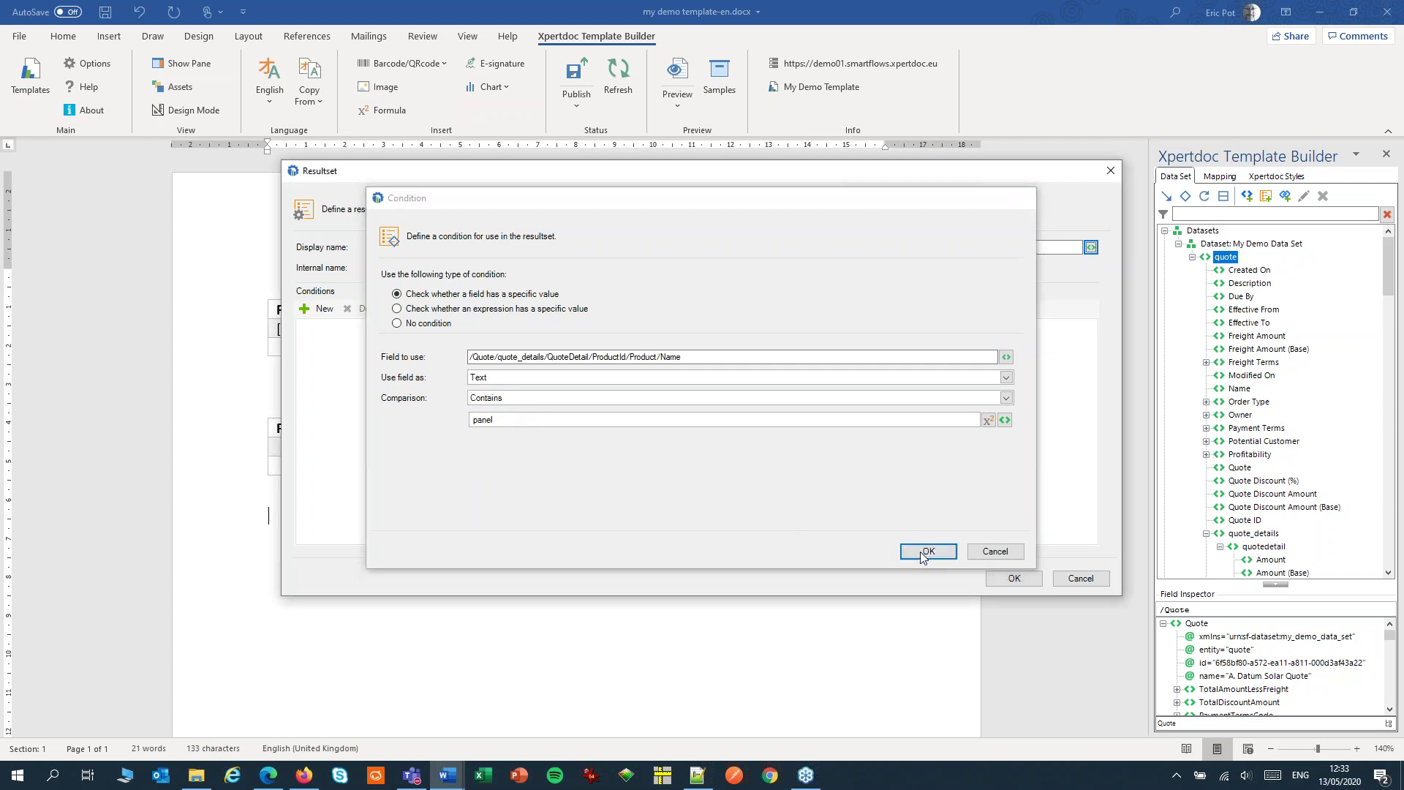
{"action": "left_click", "coordinate": [1006, 575]}
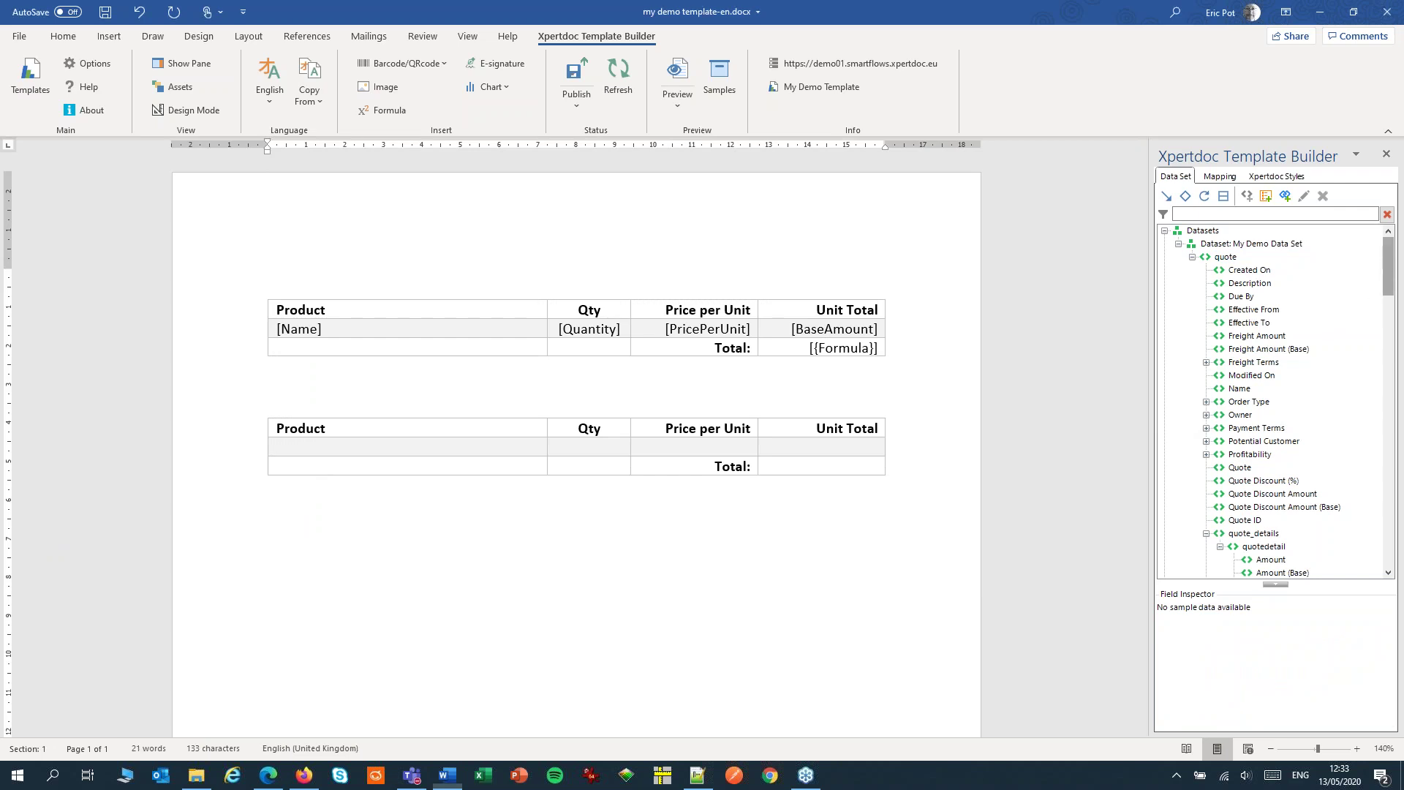
Place the Panels product Name field in the second table's Product cell
{"action": "left_click_drag", "start_coordinate": [1390, 277], "coordinate": [1390, 532]}
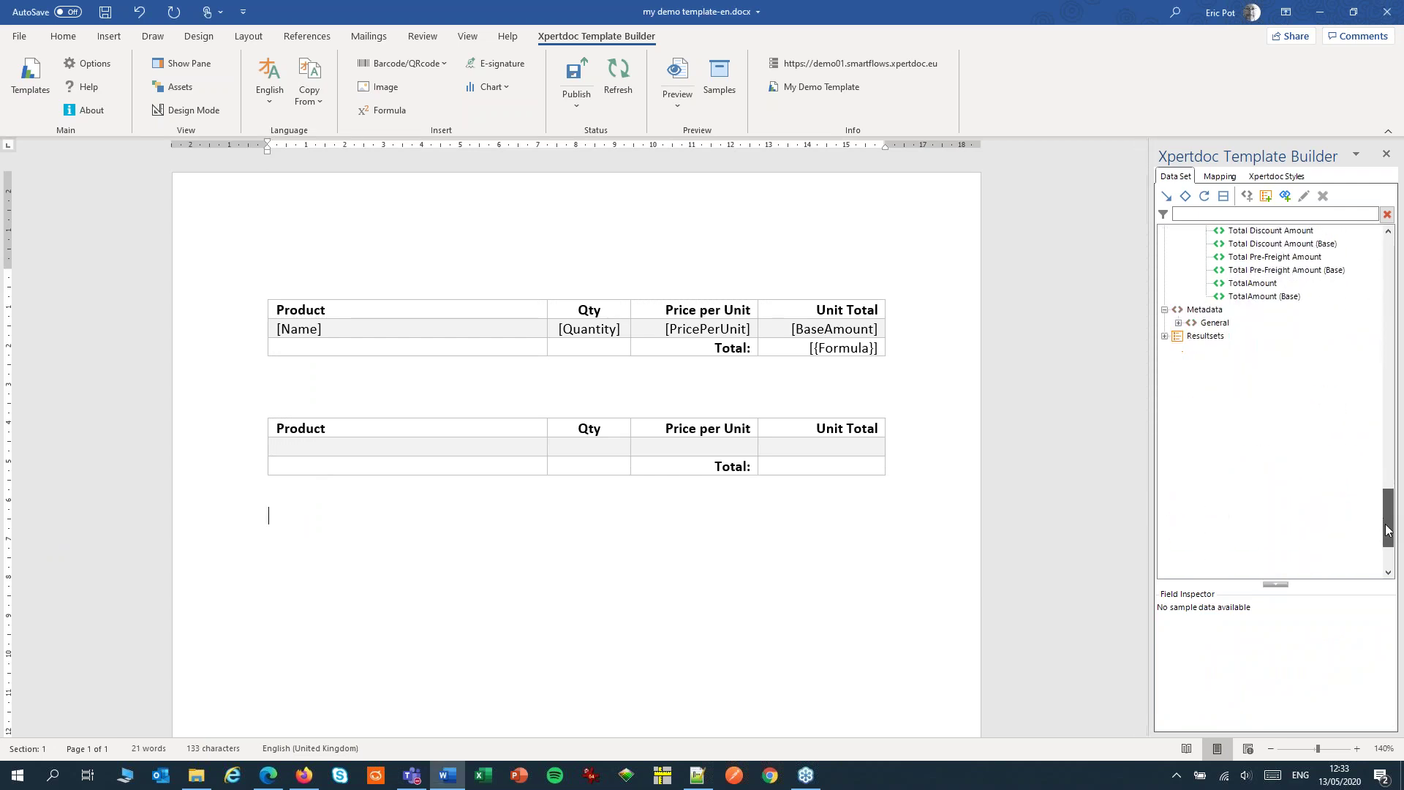
{"action": "left_click", "coordinate": [1166, 337]}
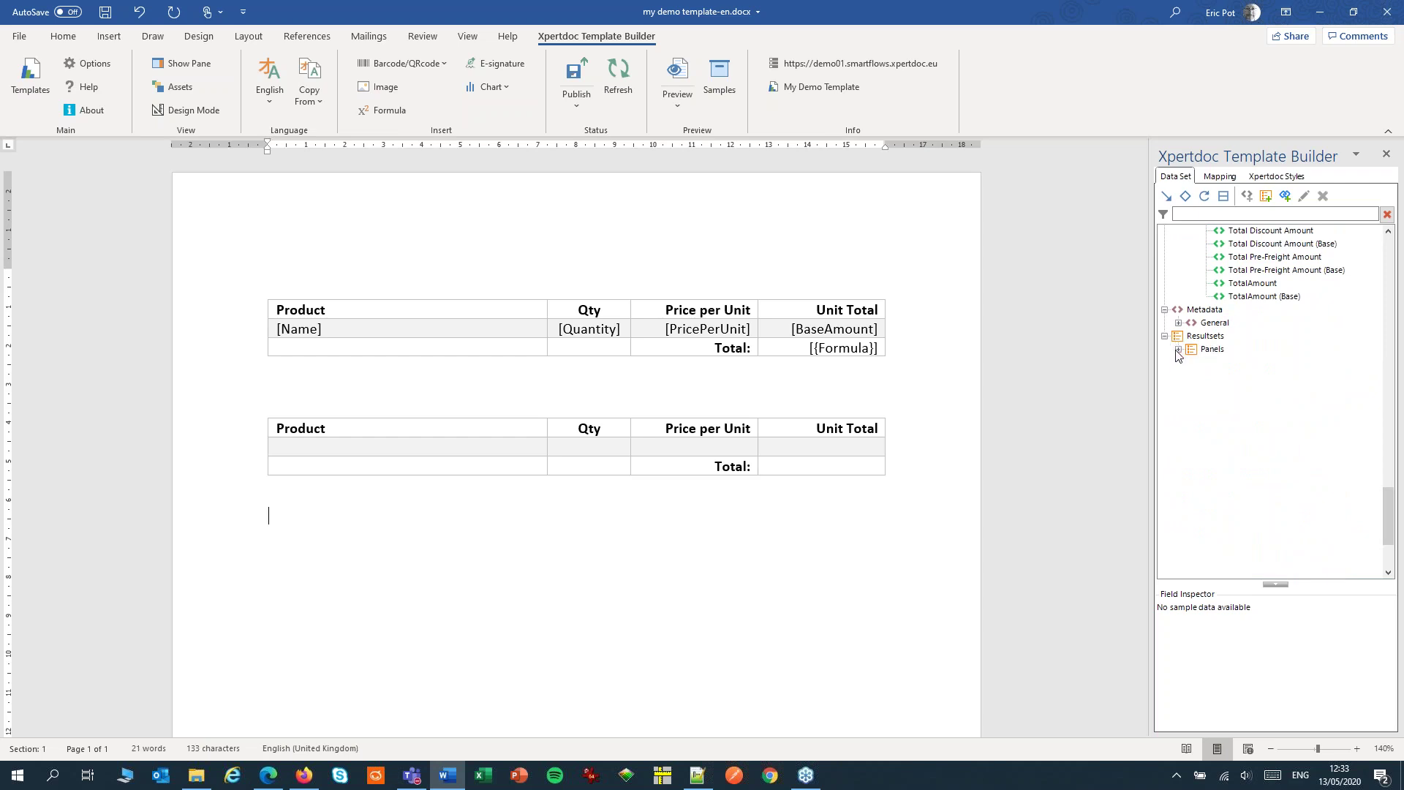
{"action": "left_click", "coordinate": [1179, 350]}
{"action": "left_click", "coordinate": [1210, 351]}
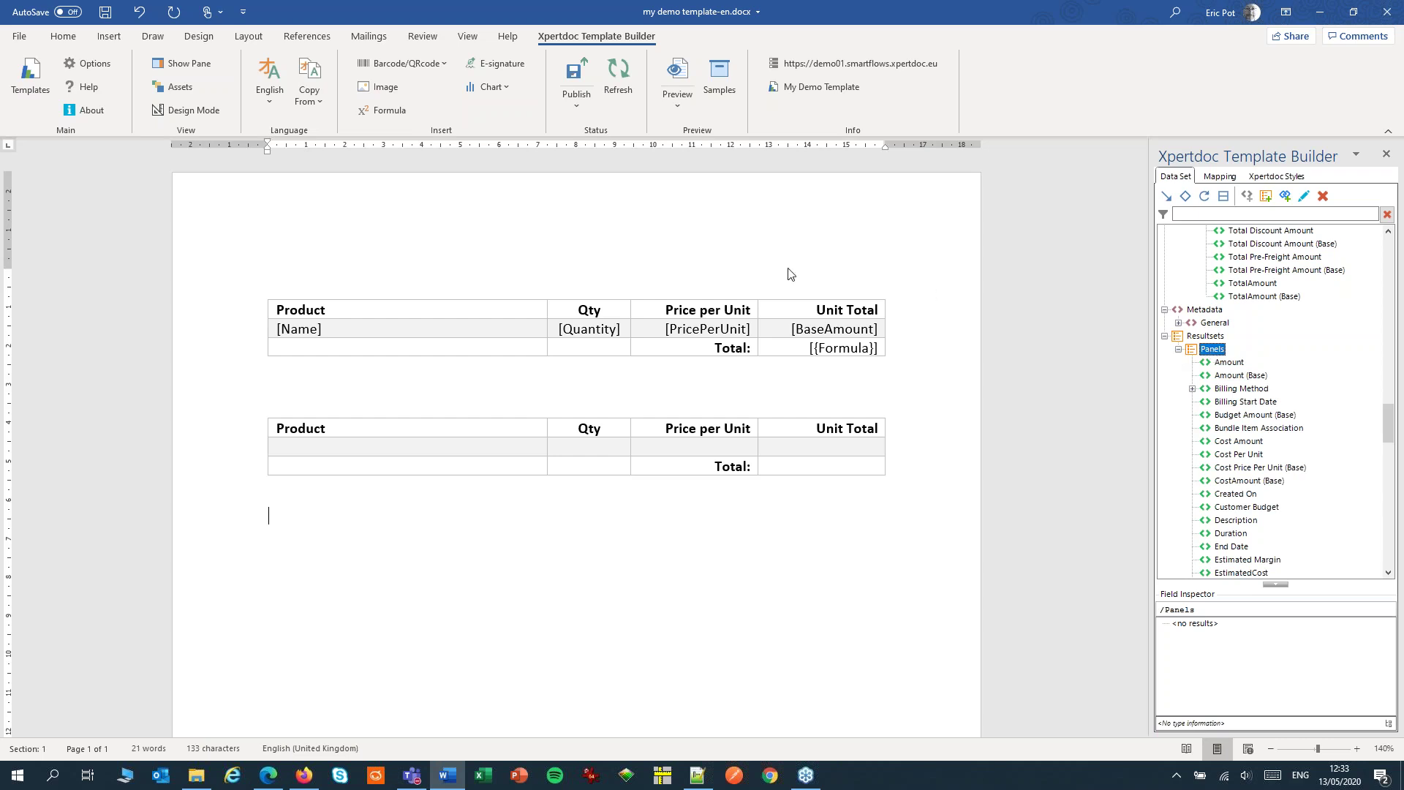
{"action": "key", "text": "Up"}
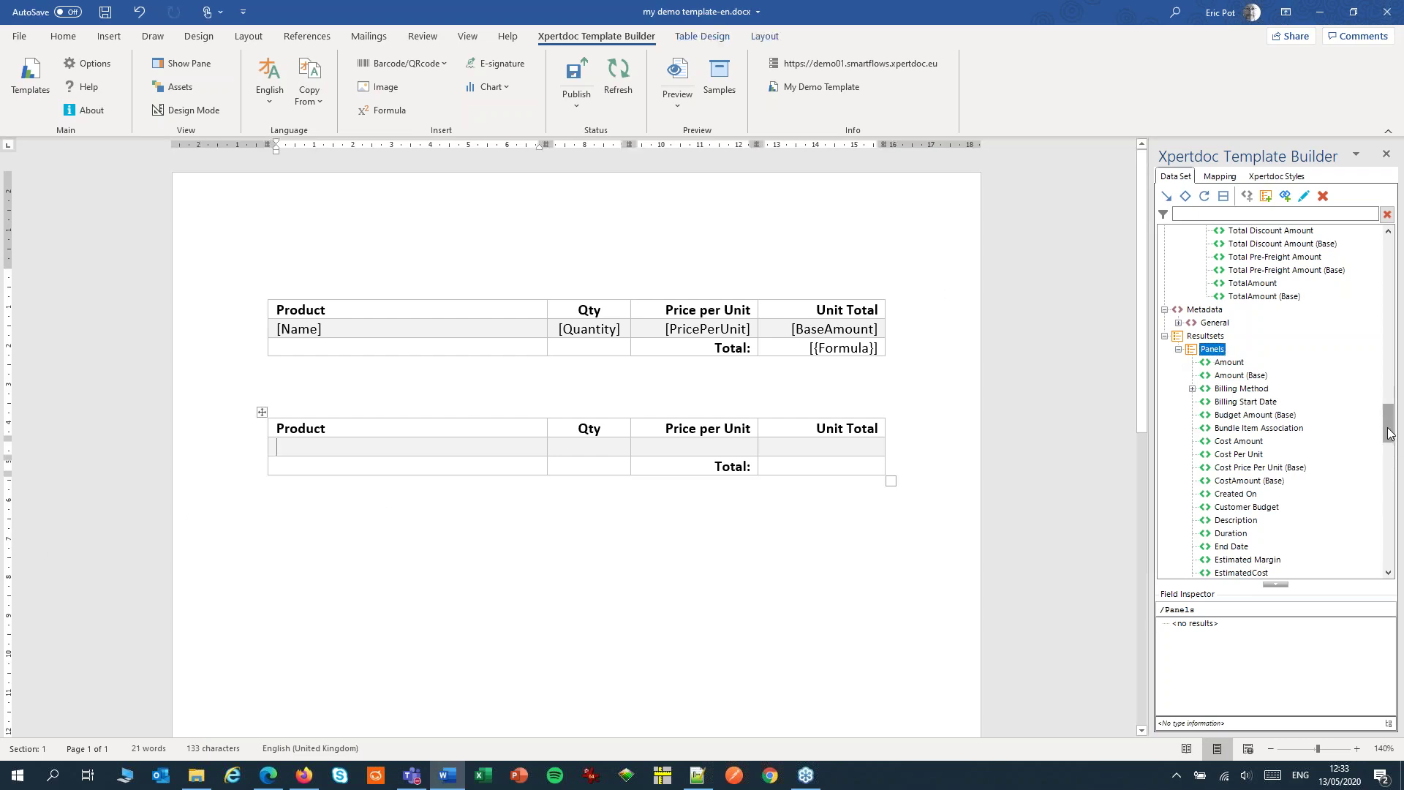
{"action": "left_click_drag", "start_coordinate": [1390, 433], "coordinate": [1390, 464]}
{"action": "left_click", "coordinate": [1192, 375]}
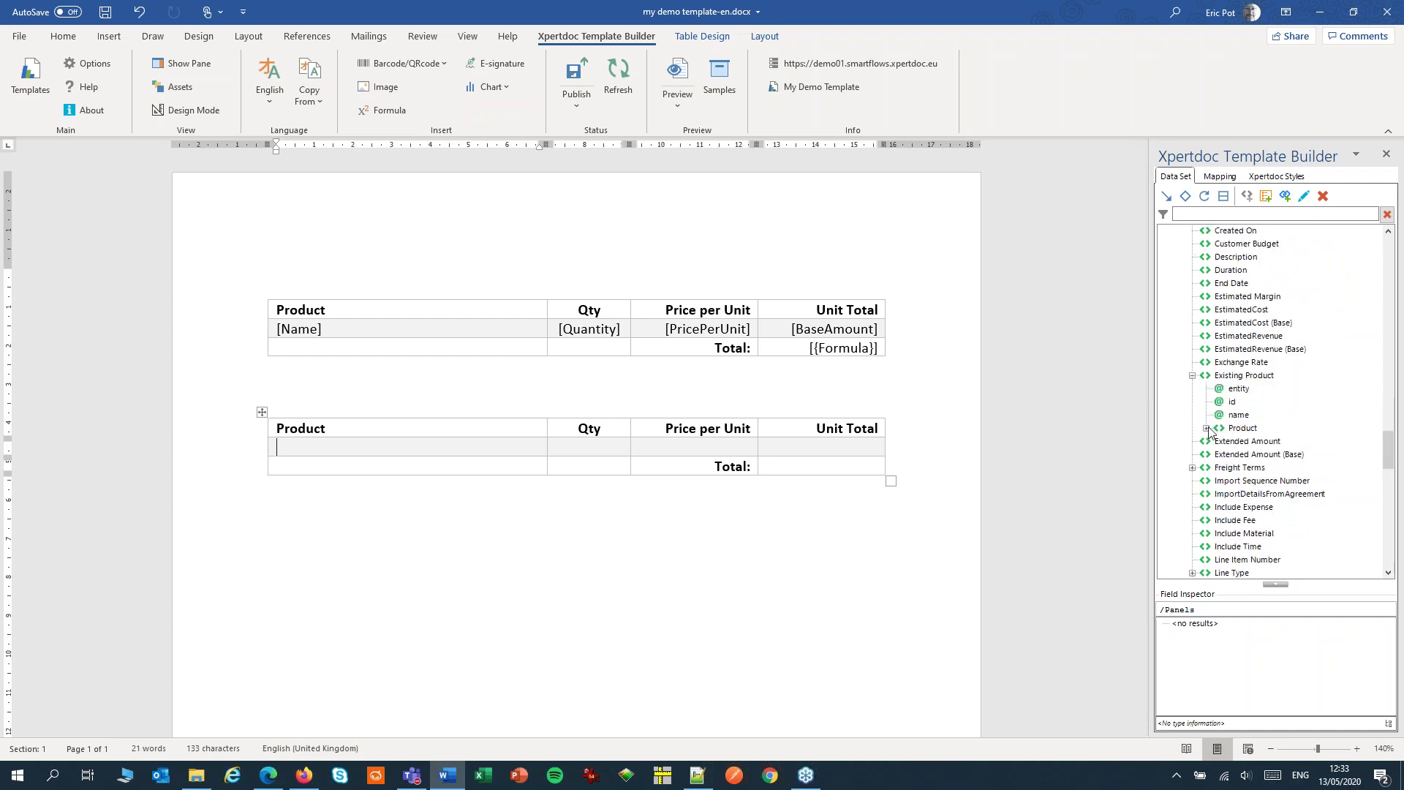
{"action": "left_click", "coordinate": [1206, 428]}
{"action": "left_click_drag", "start_coordinate": [1388, 417], "coordinate": [1357, 443]}
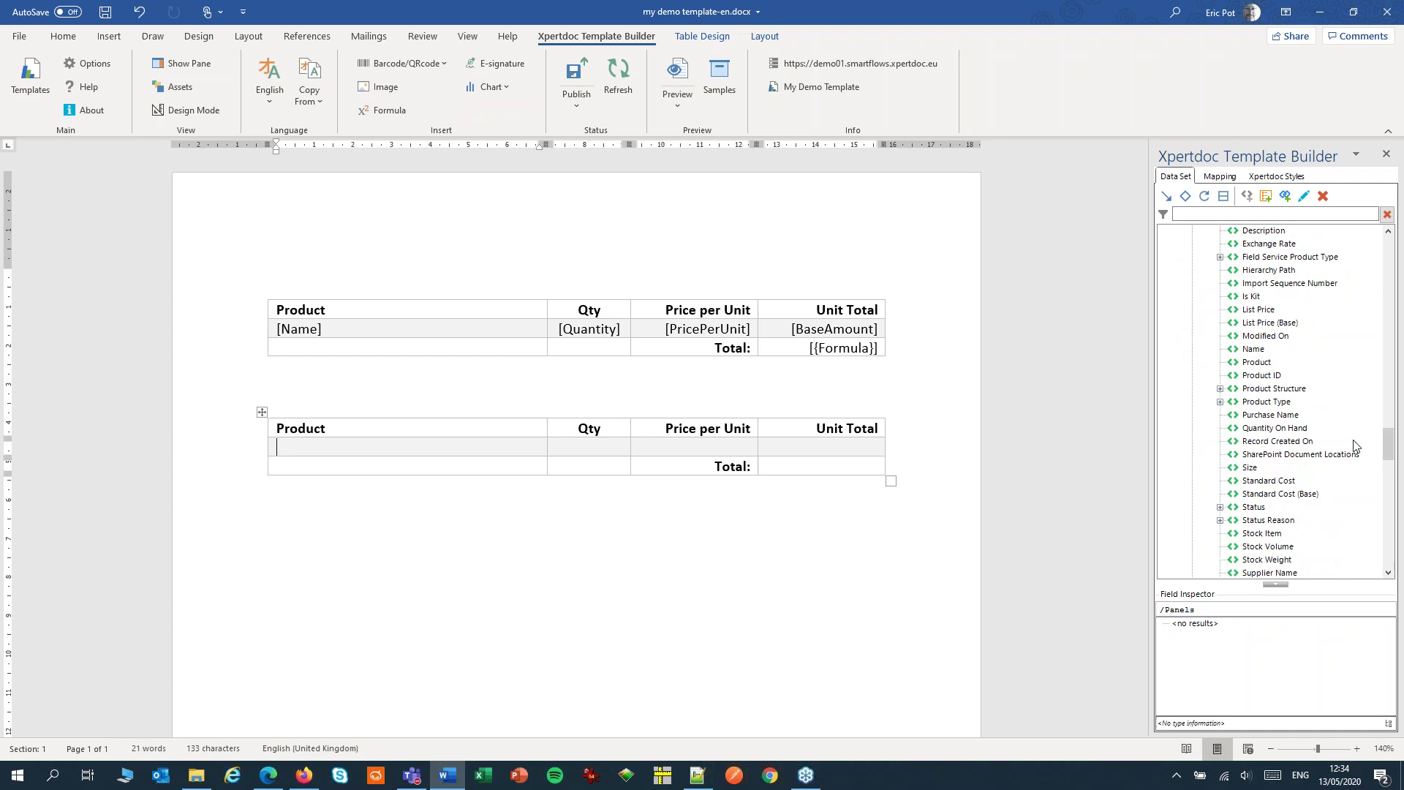
{"action": "left_click_drag", "start_coordinate": [1253, 349], "coordinate": [282, 447]}
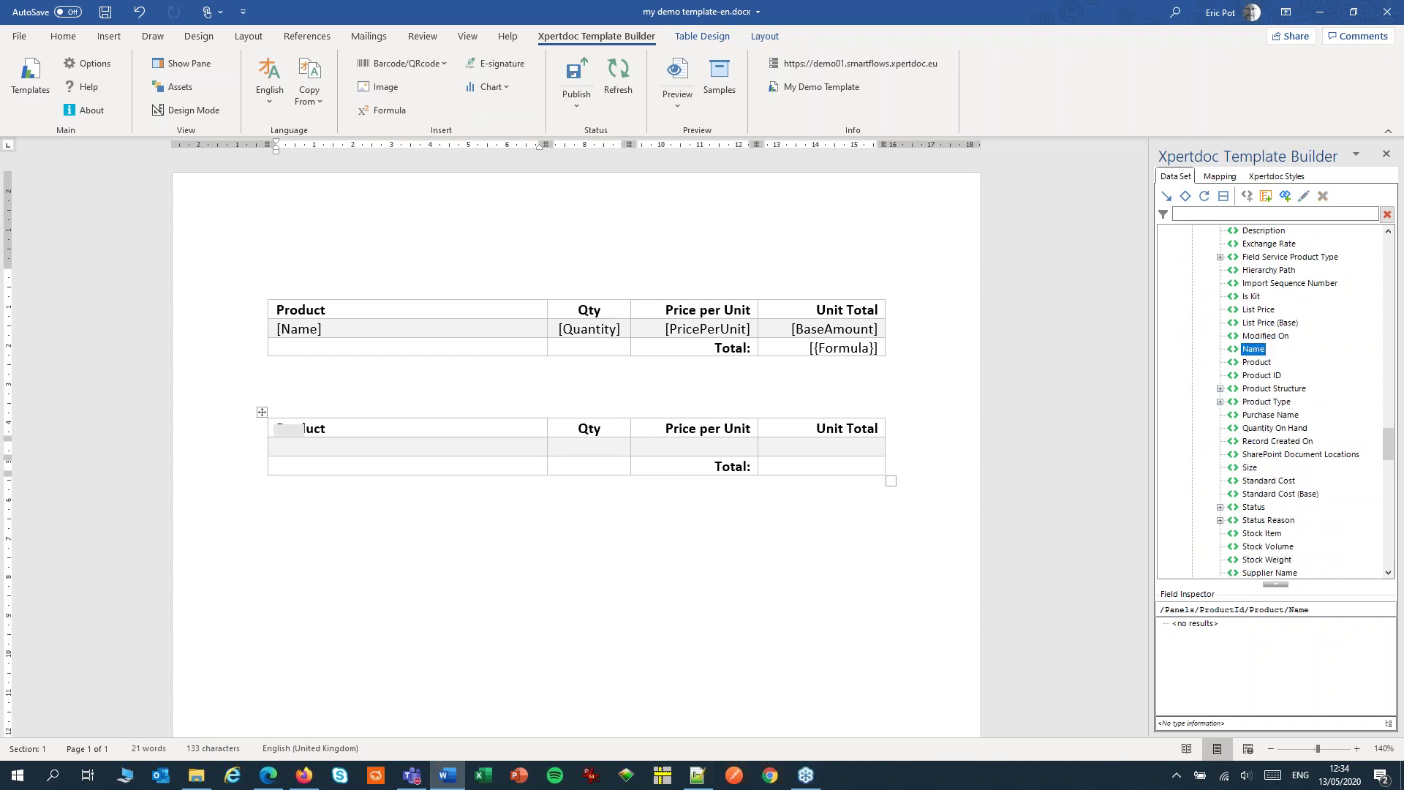
Insert Quantity, PricePerUnit and BaseAmount fields into the Qty, Price Per Unit and Unit Total cells
{"action": "left_click", "coordinate": [594, 446]}
{"action": "left_click_drag", "start_coordinate": [1389, 453], "coordinate": [1391, 431]}
{"action": "left_click", "coordinate": [1192, 335]}
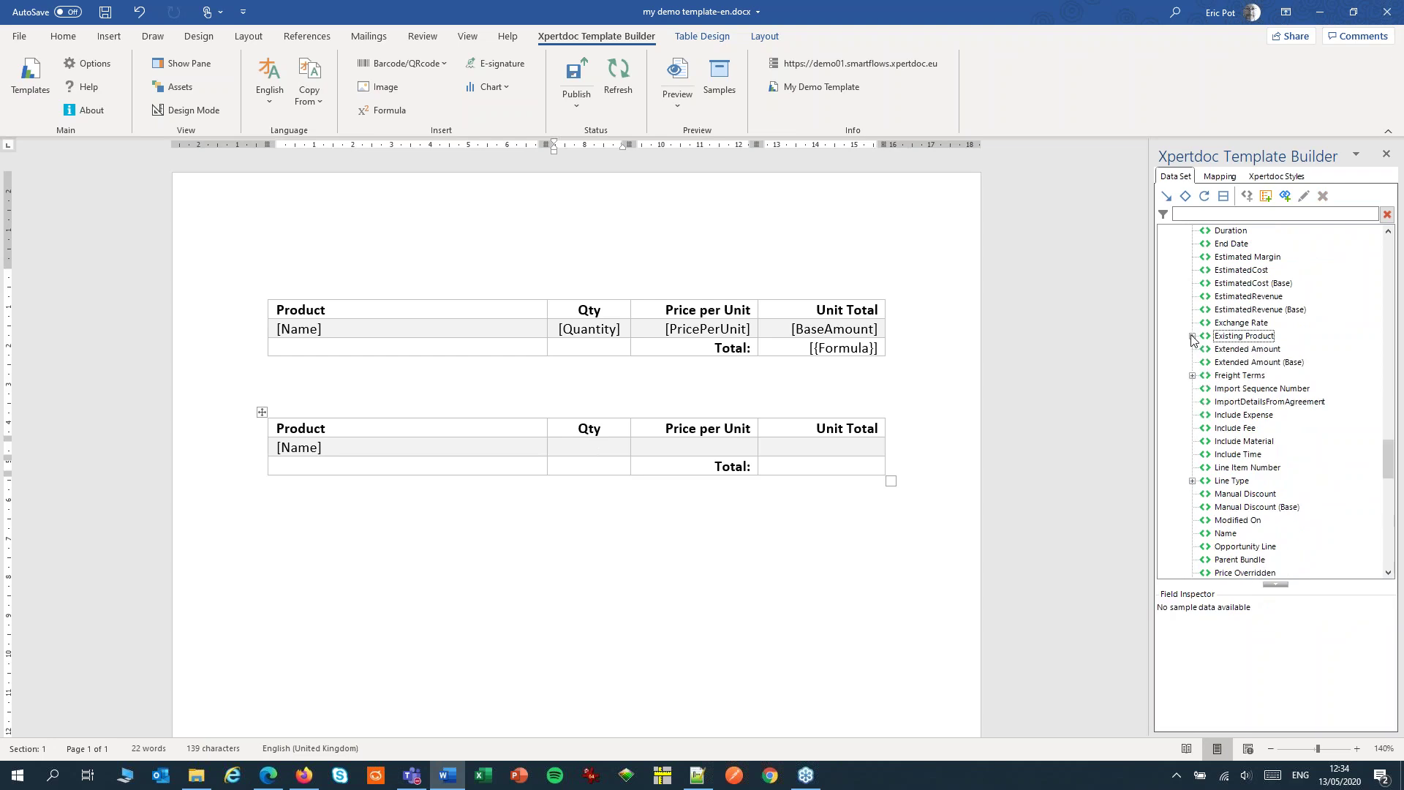
{"action": "scroll", "coordinate": [1371, 443], "scroll_direction": "down", "scroll_amount": 4}
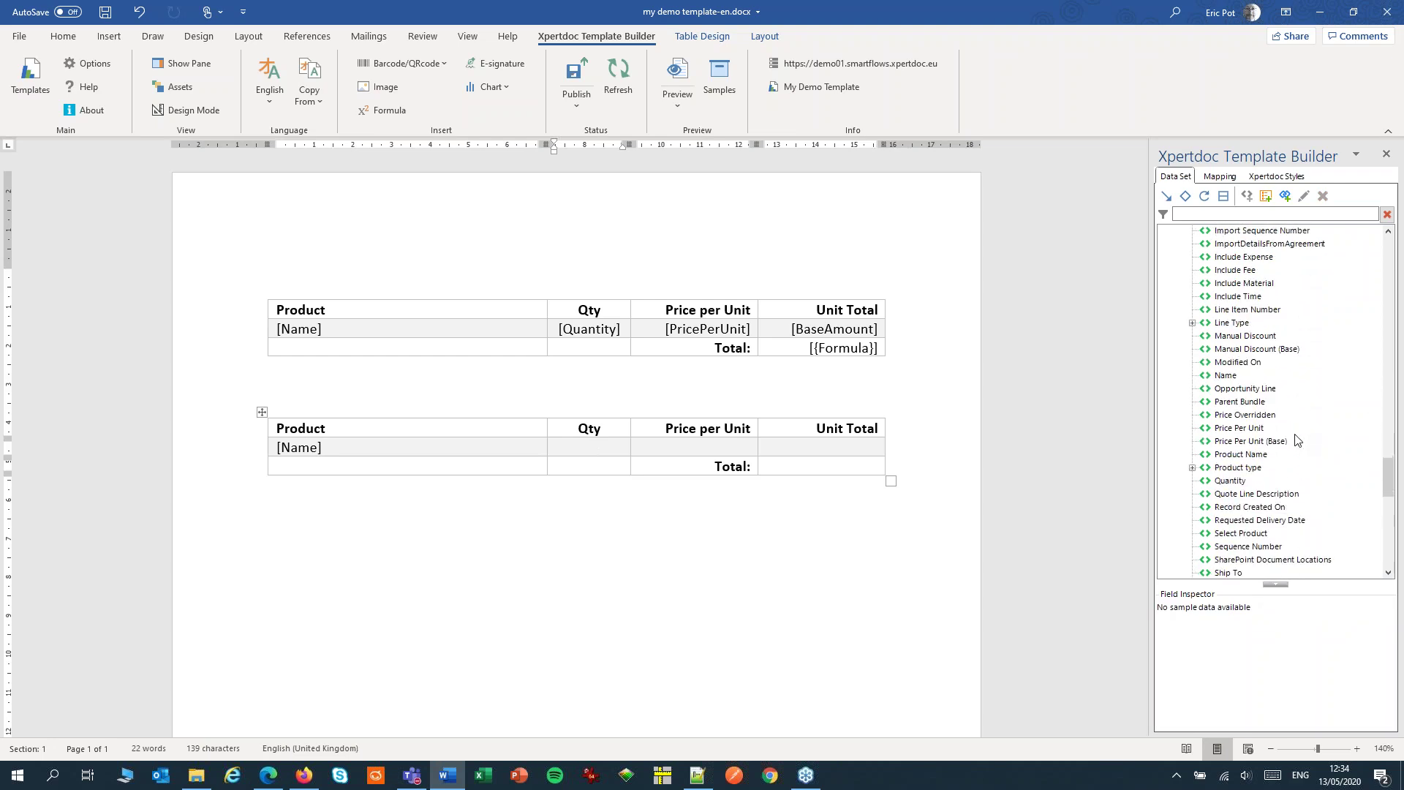
{"action": "left_click", "coordinate": [1232, 481]}
{"action": "left_click_drag", "start_coordinate": [1232, 481], "coordinate": [589, 447]}
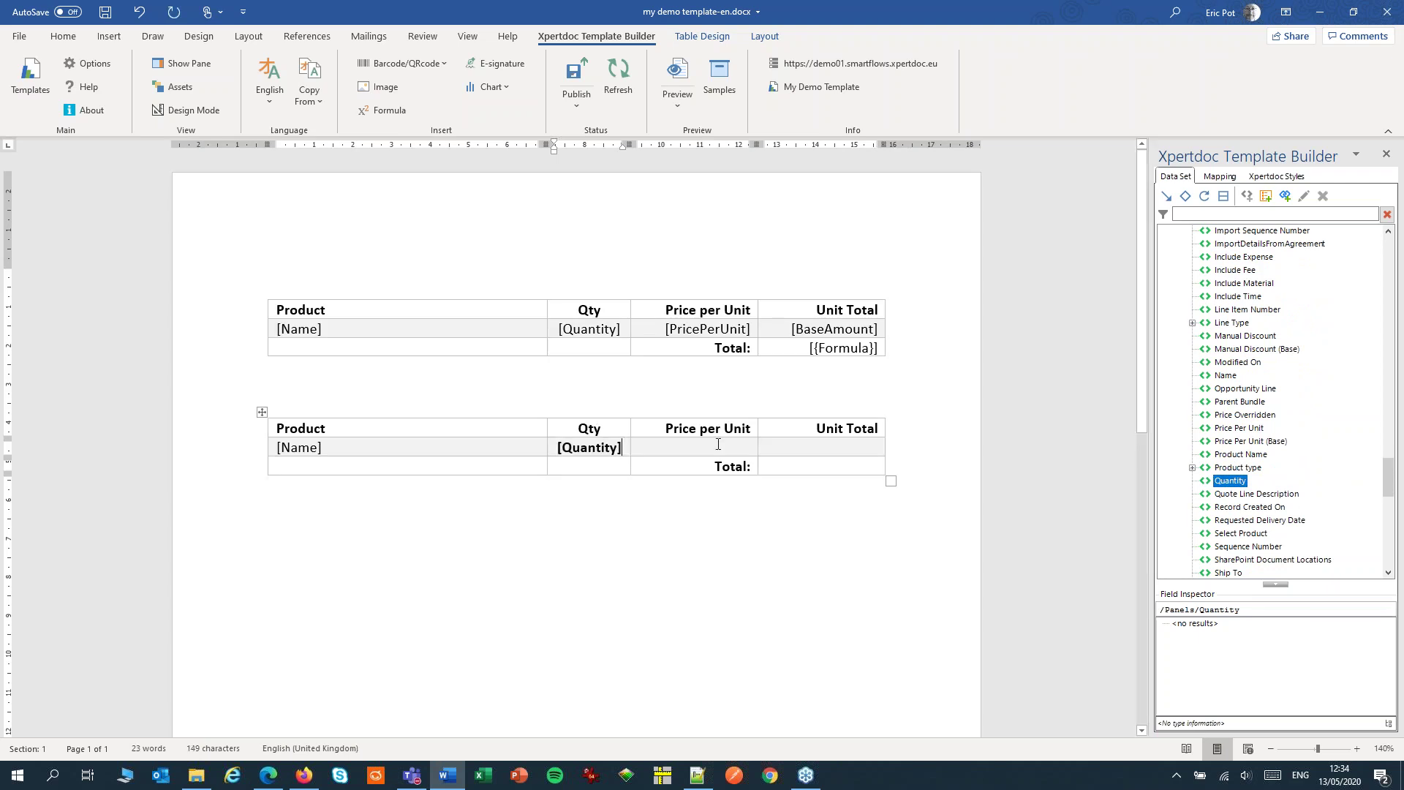
{"action": "left_click_drag", "start_coordinate": [1239, 427], "coordinate": [705, 447]}
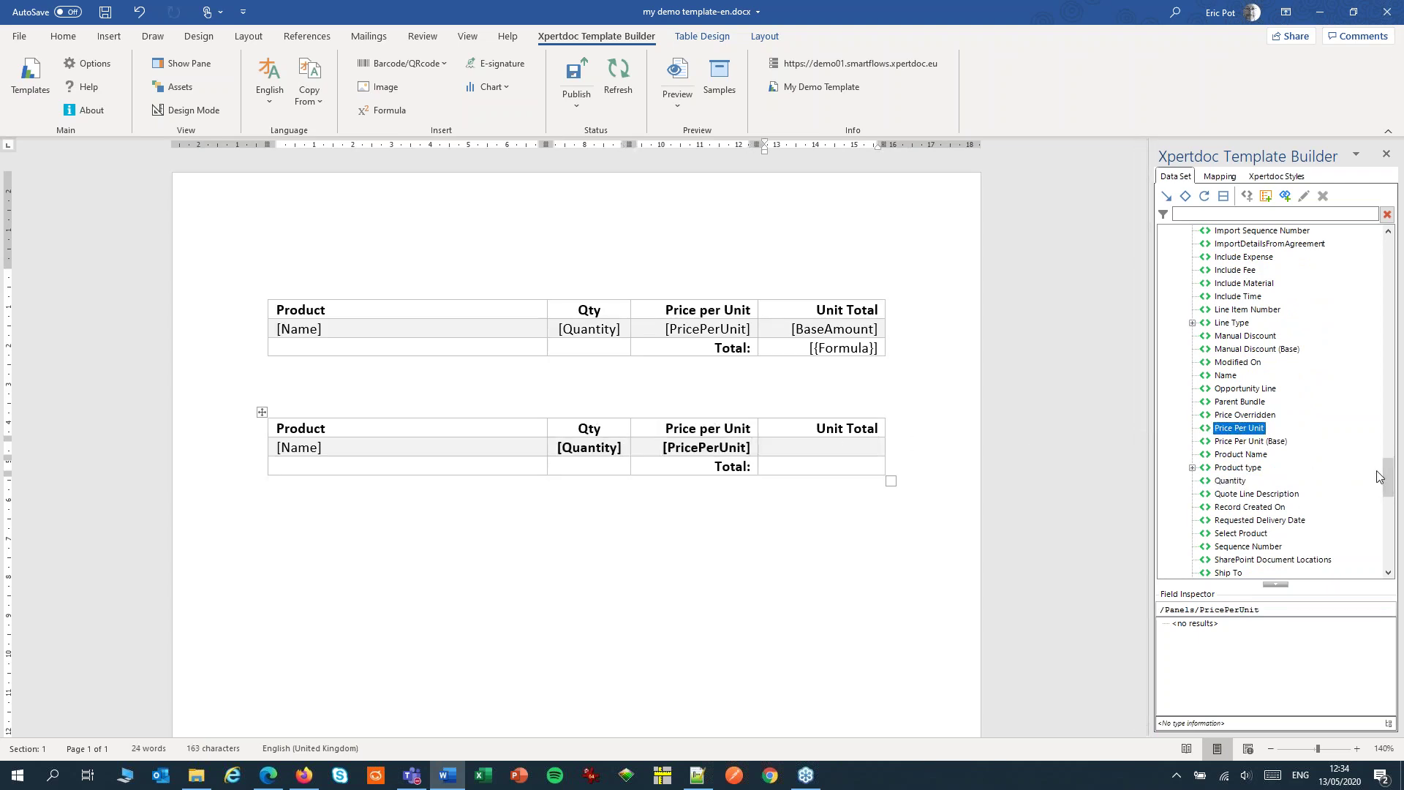
{"action": "left_click_drag", "start_coordinate": [1397, 484], "coordinate": [1369, 417]}
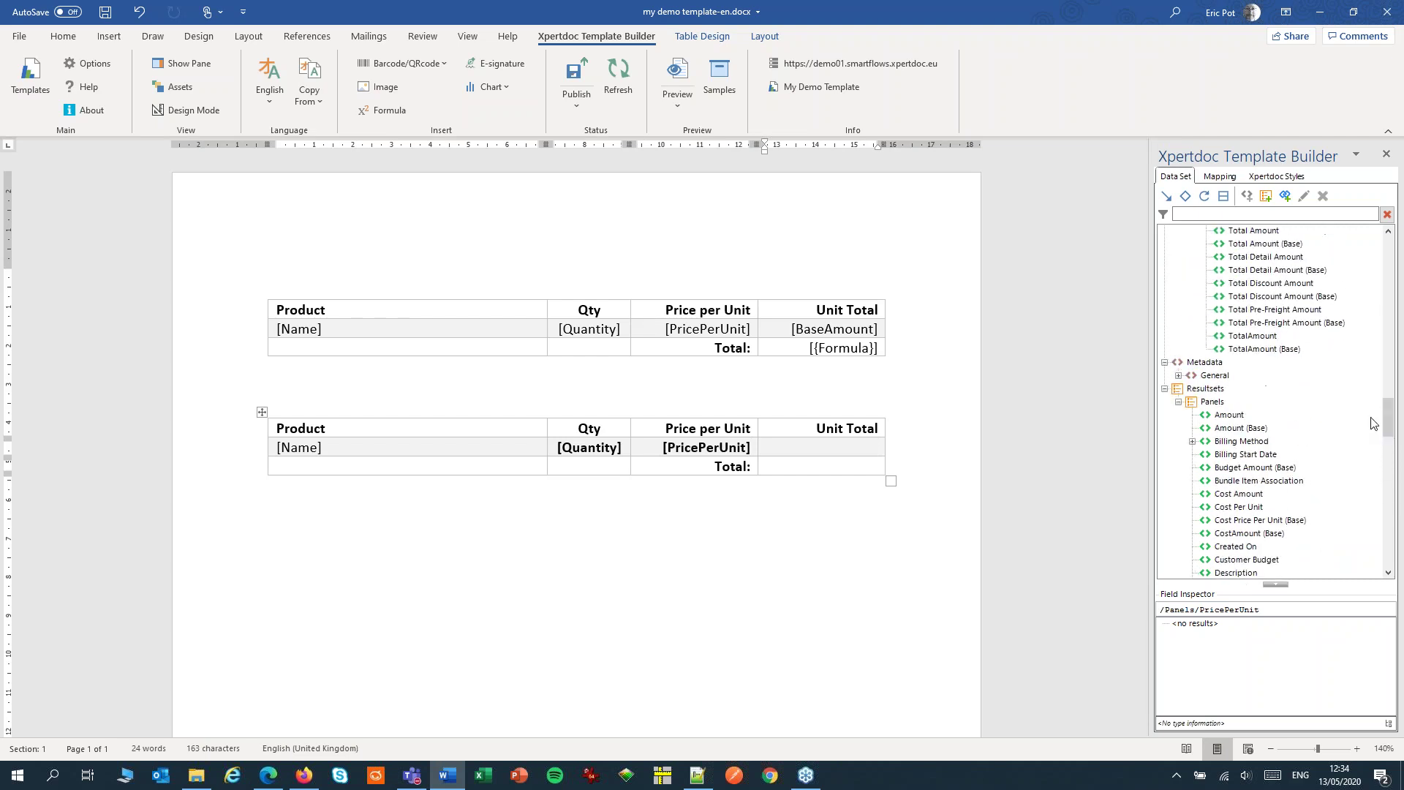
{"action": "double_click", "coordinate": [1228, 415]}
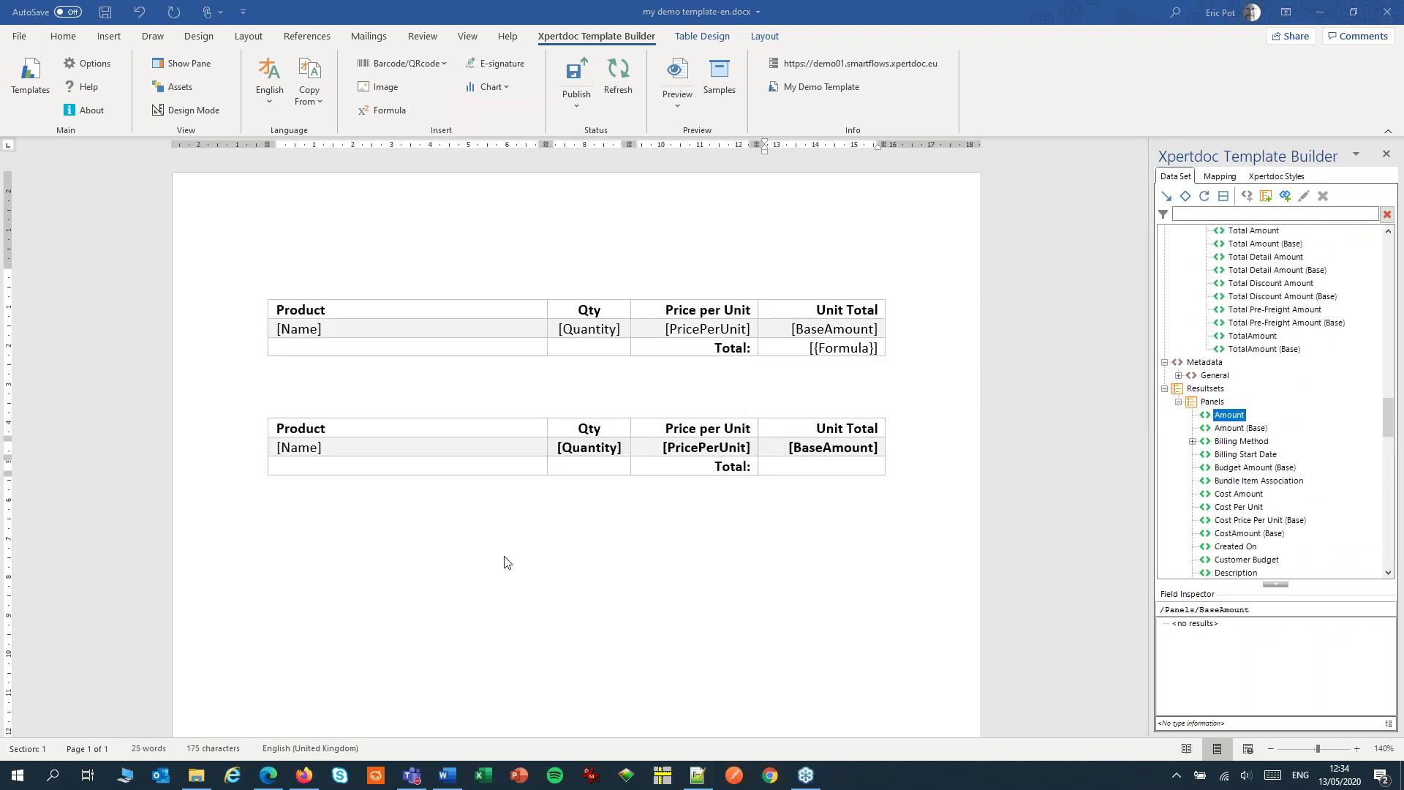
{"action": "left_click", "coordinate": [587, 445]}
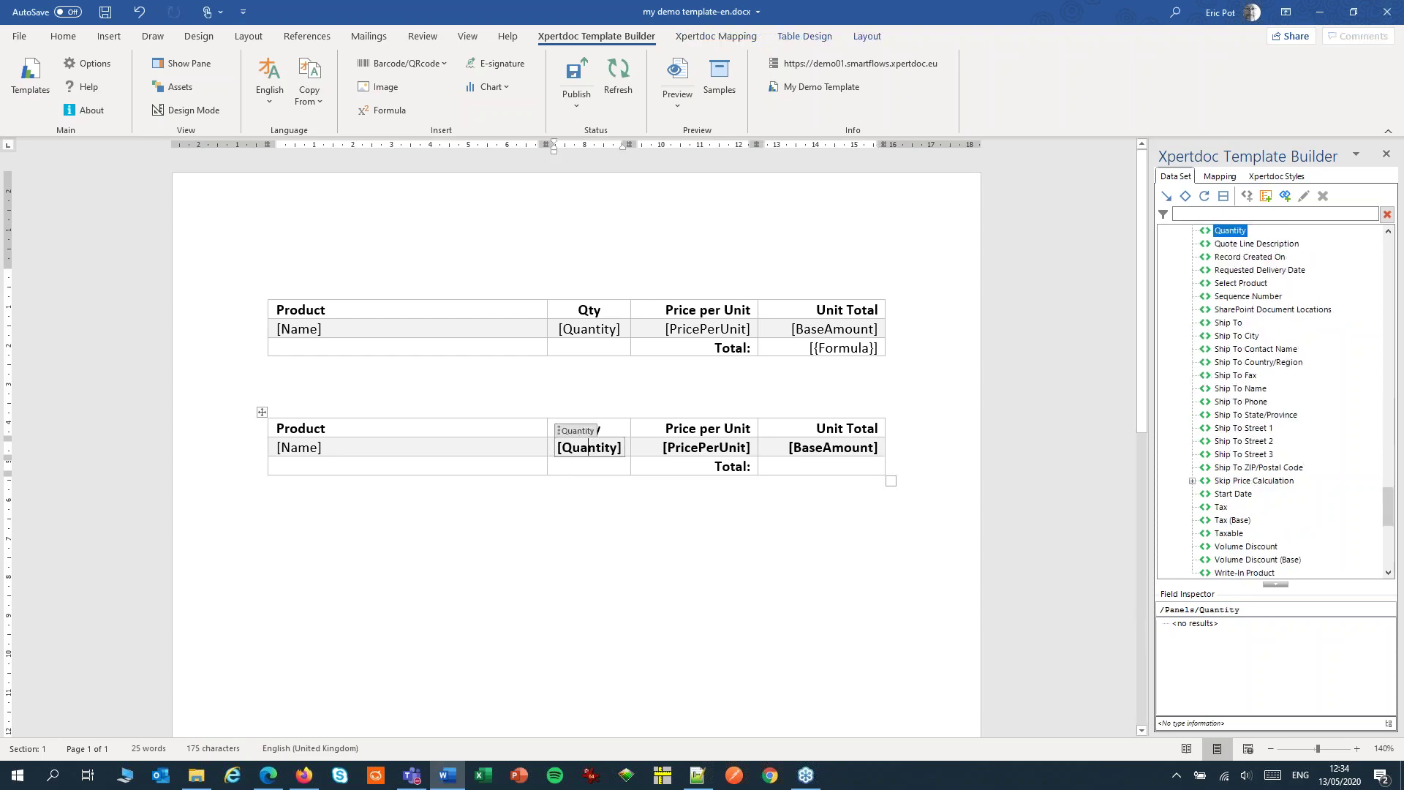
Assign the Number Xpertdoc style to the Quantity field
{"action": "right_click", "coordinate": [606, 445]}
{"action": "left_click", "coordinate": [618, 433]}
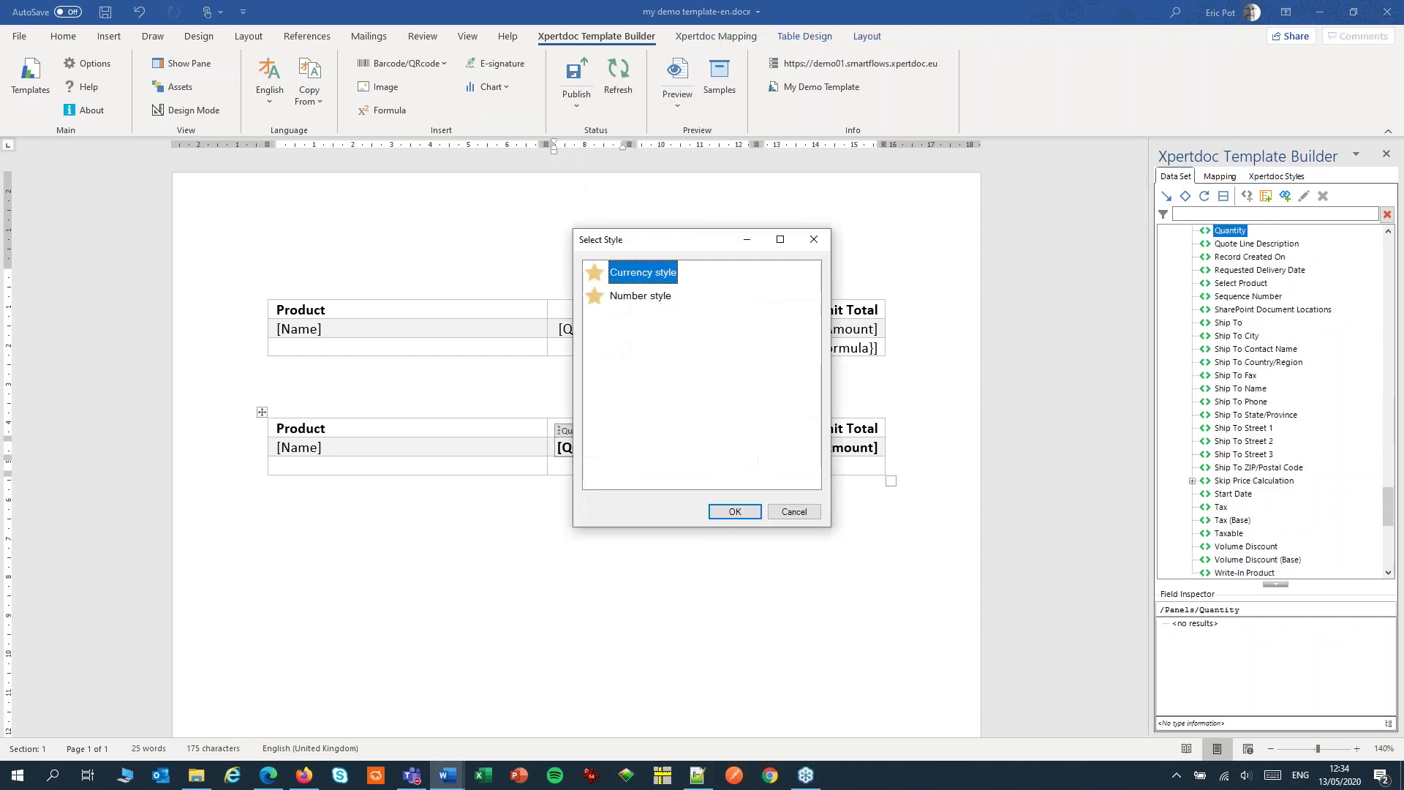
{"action": "left_click", "coordinate": [629, 298]}
{"action": "left_click", "coordinate": [746, 511]}
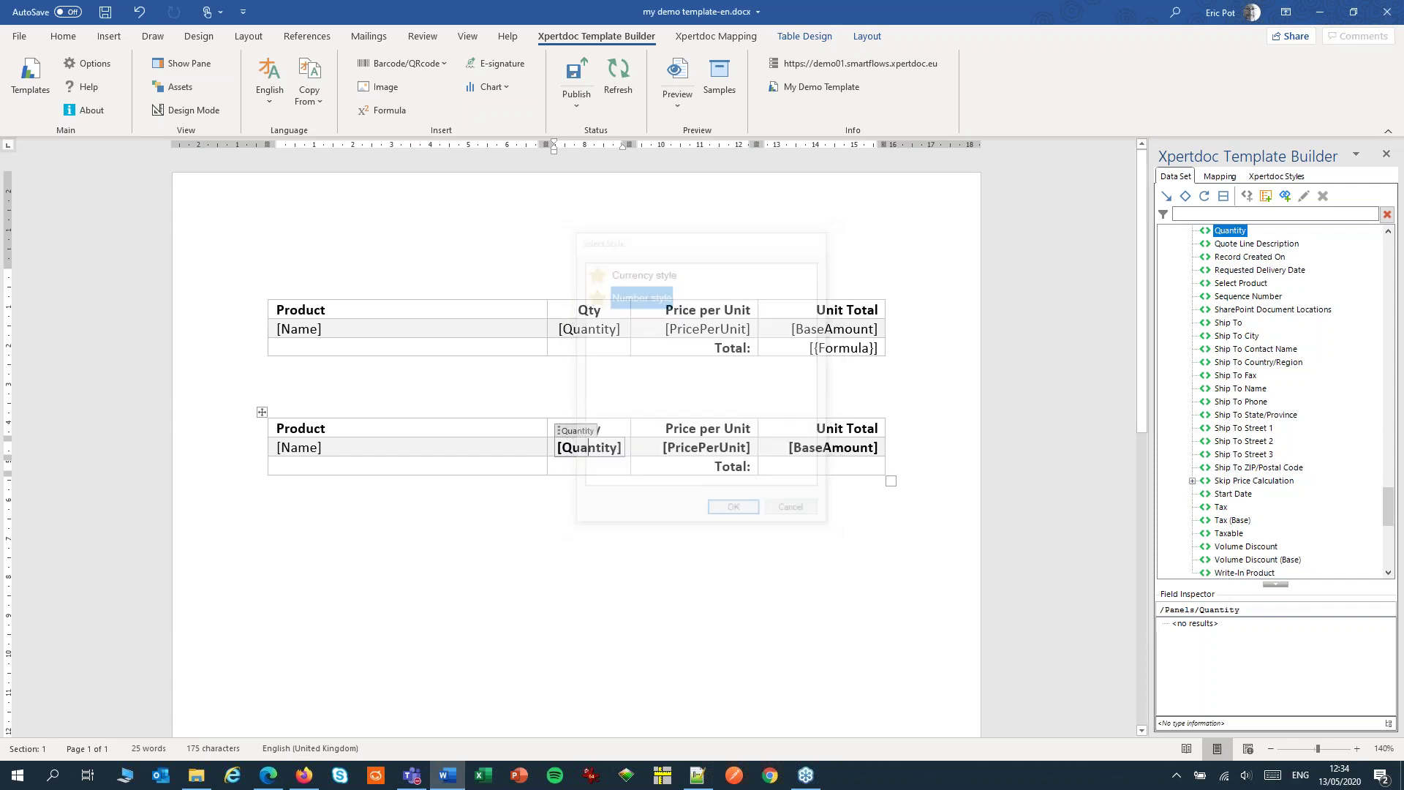
Give PricePerUnit and BaseAmount the Currency style and remove bold from the data row
{"action": "left_click", "coordinate": [702, 445]}
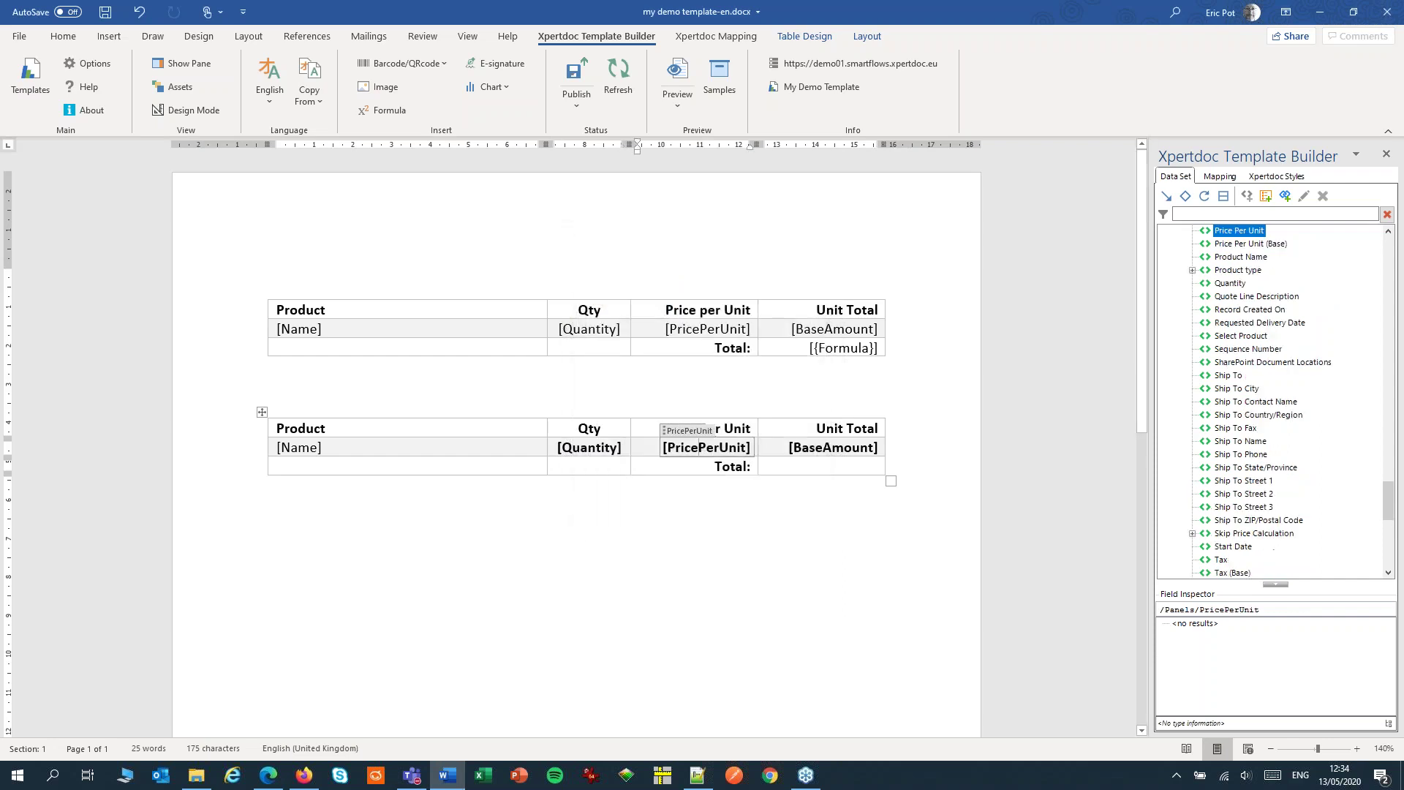
{"action": "right_click", "coordinate": [699, 446]}
{"action": "left_click", "coordinate": [724, 430]}
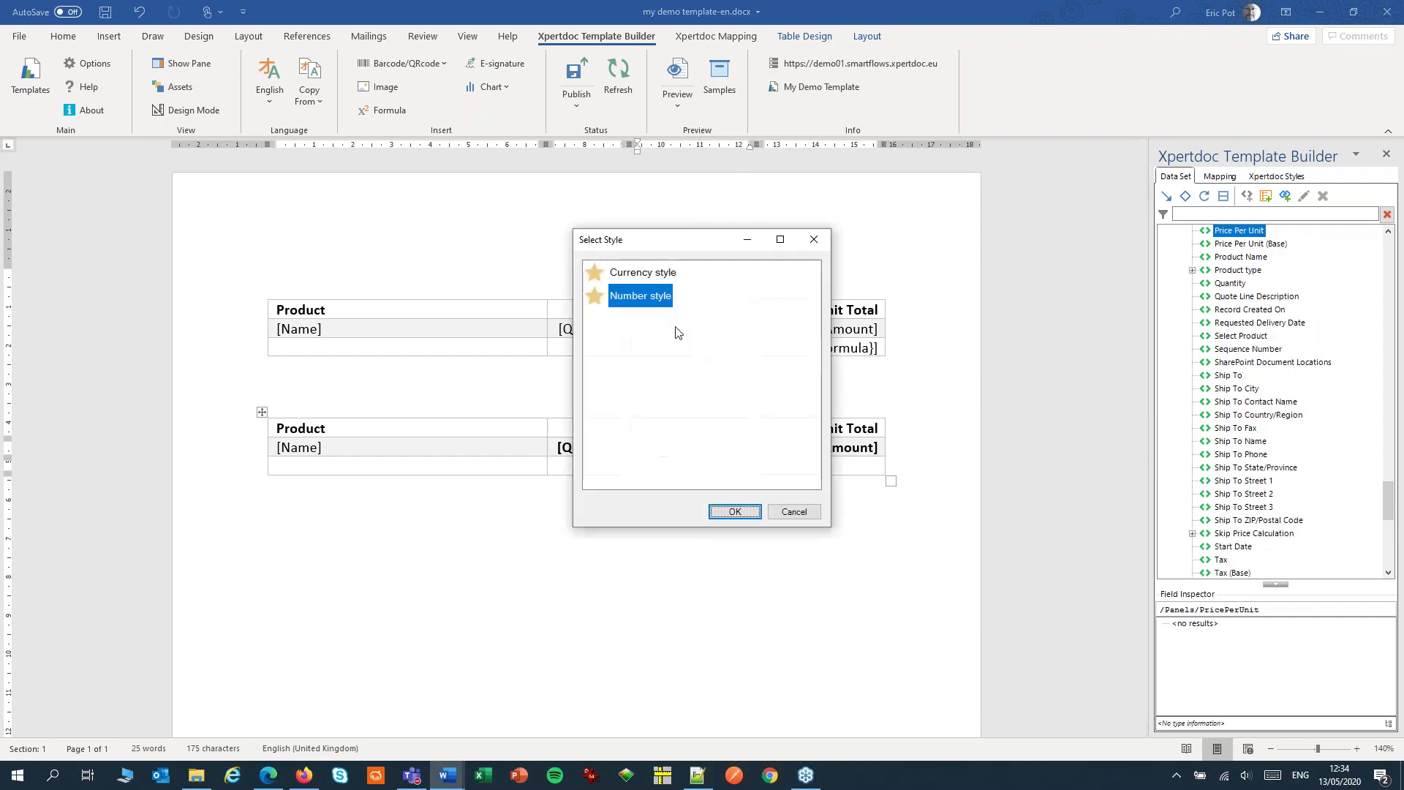
{"action": "left_click", "coordinate": [644, 273]}
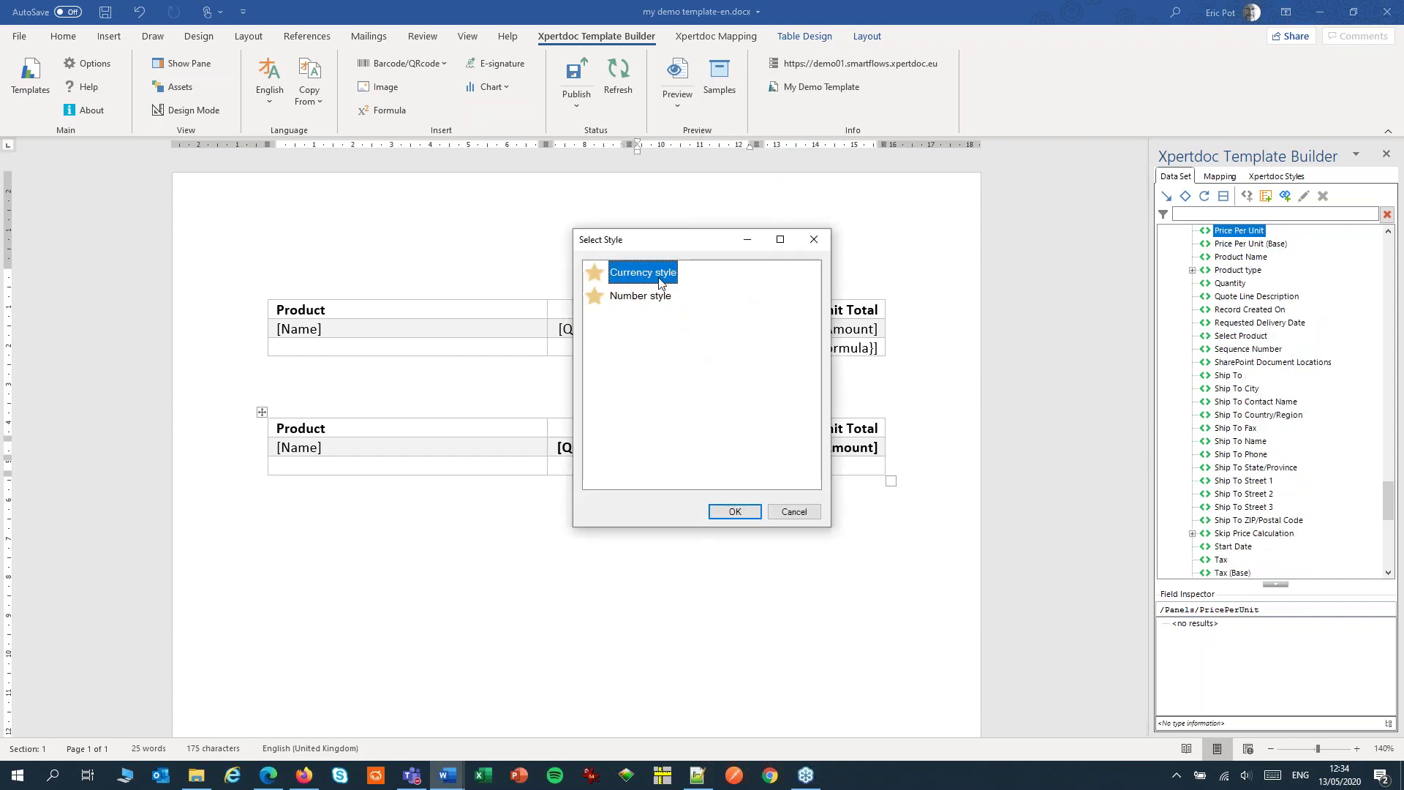
{"action": "left_click", "coordinate": [733, 513]}
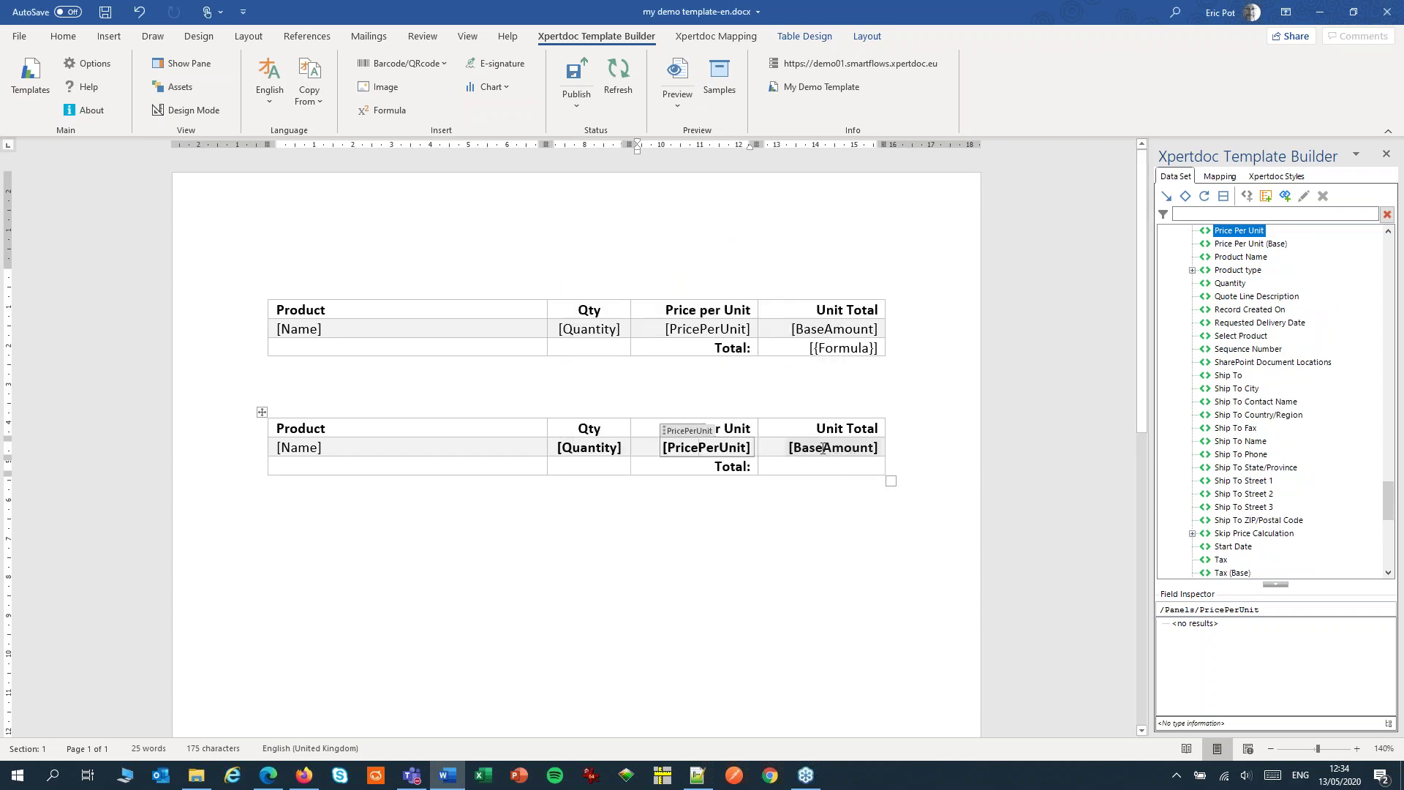
{"action": "left_click", "coordinate": [823, 448]}
{"action": "right_click", "coordinate": [822, 448]}
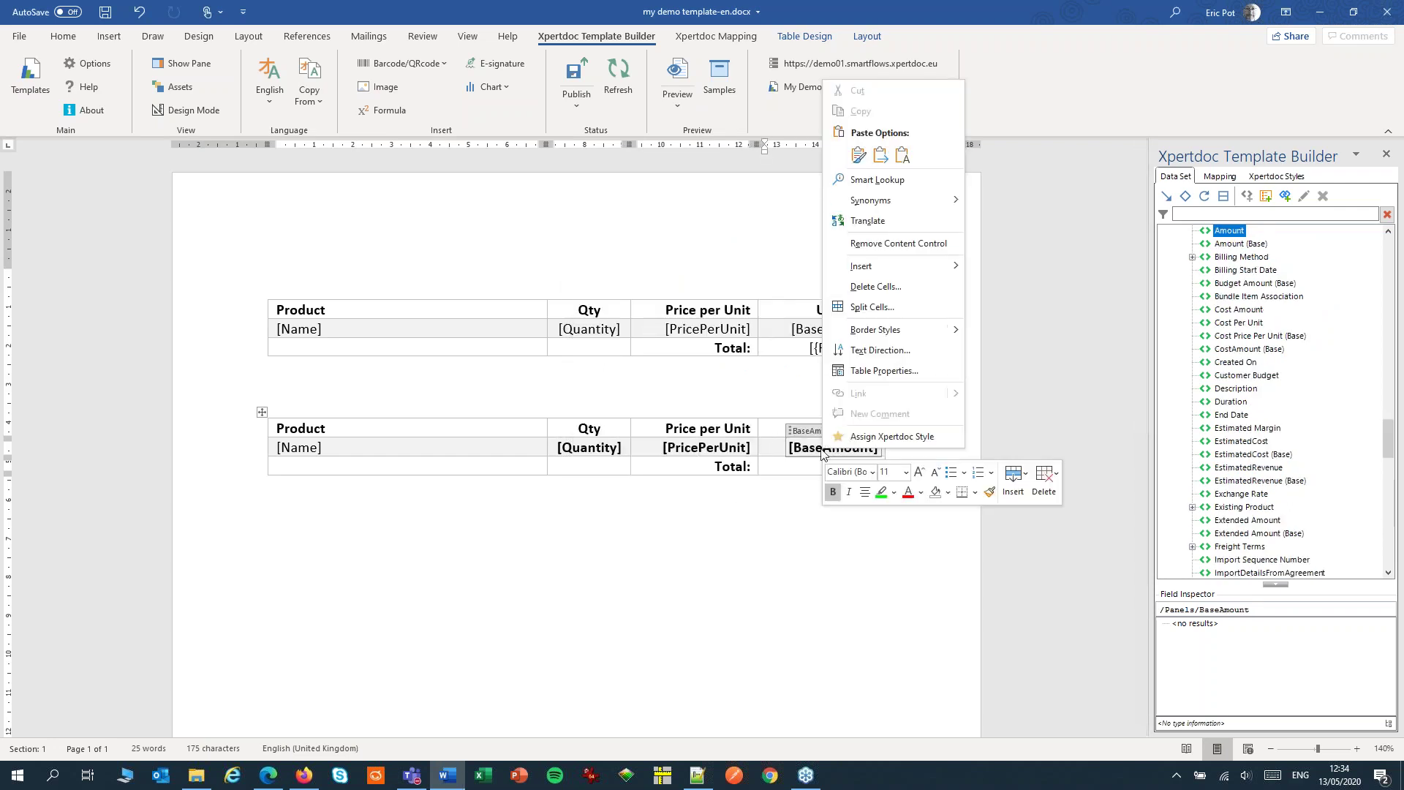
{"action": "left_click", "coordinate": [867, 437]}
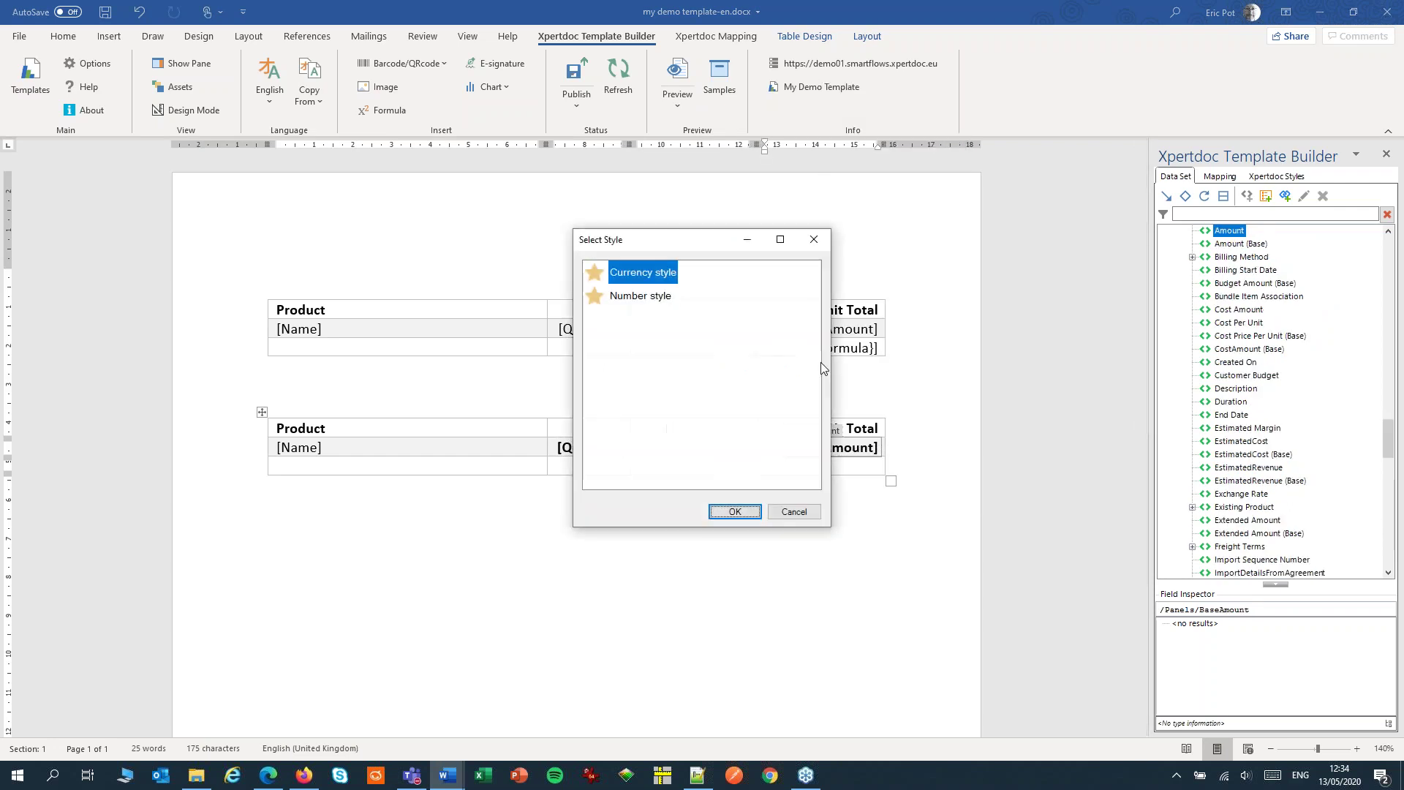
{"action": "left_click", "coordinate": [734, 511]}
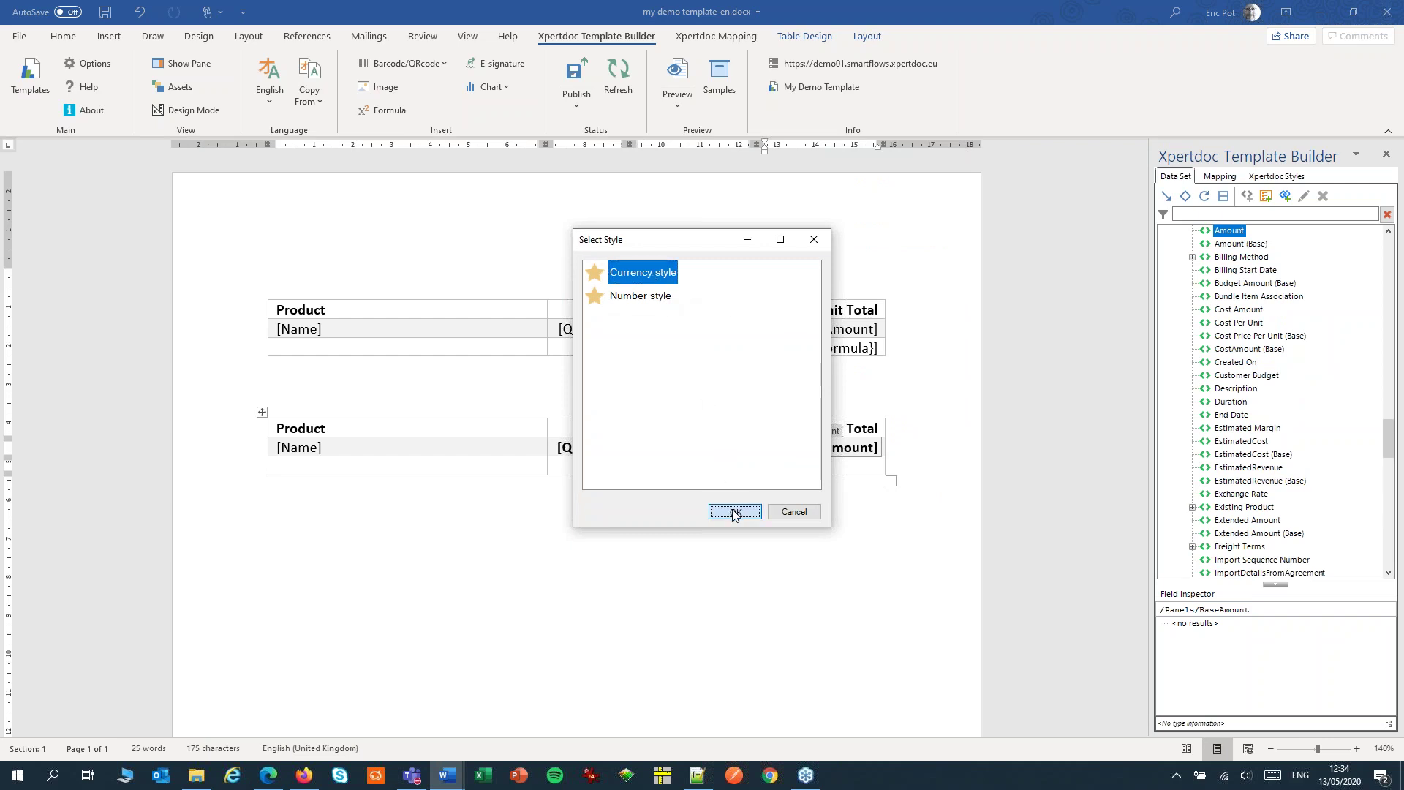
{"action": "left_click", "coordinate": [243, 447]}
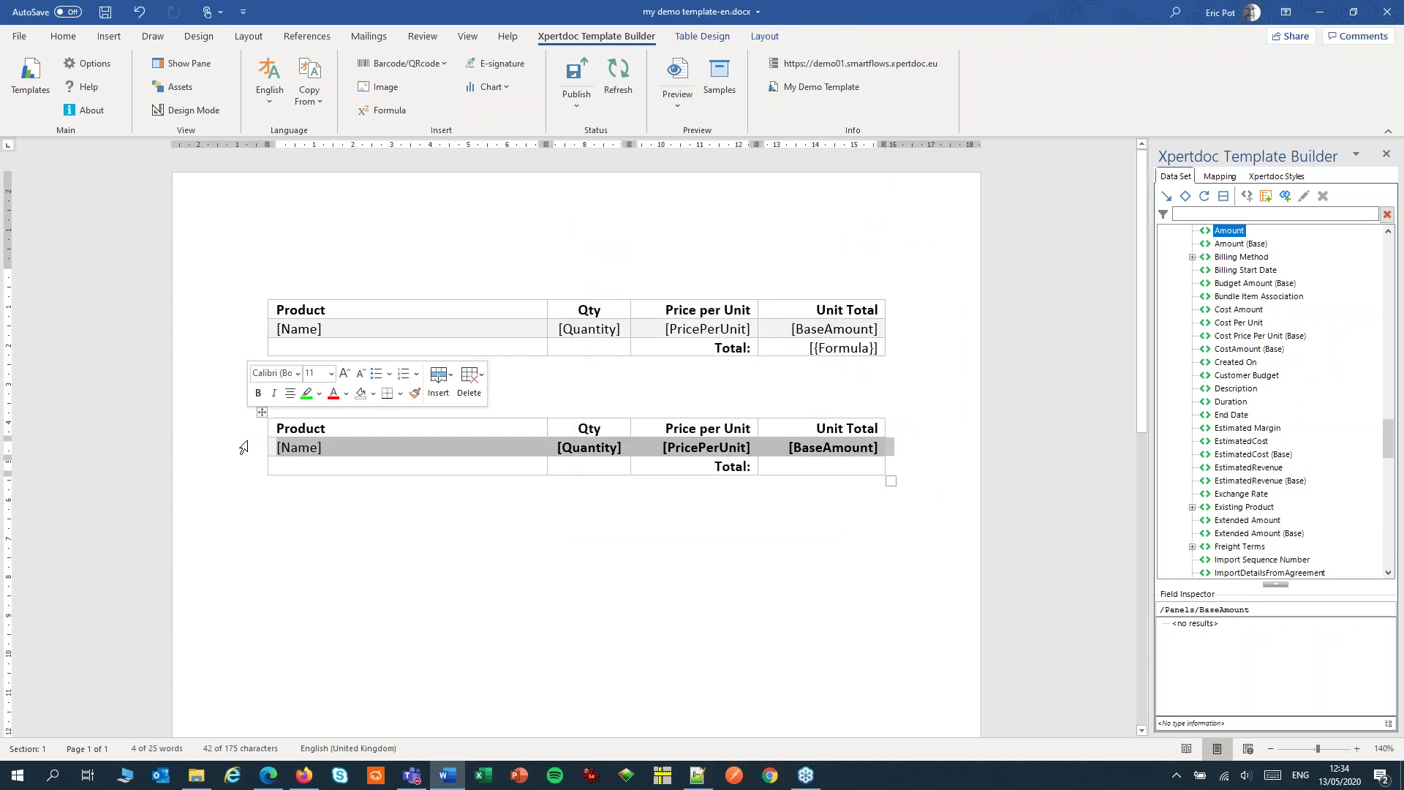
{"action": "key", "text": "ctrl+b"}
{"action": "key", "text": "ctrl+b"}
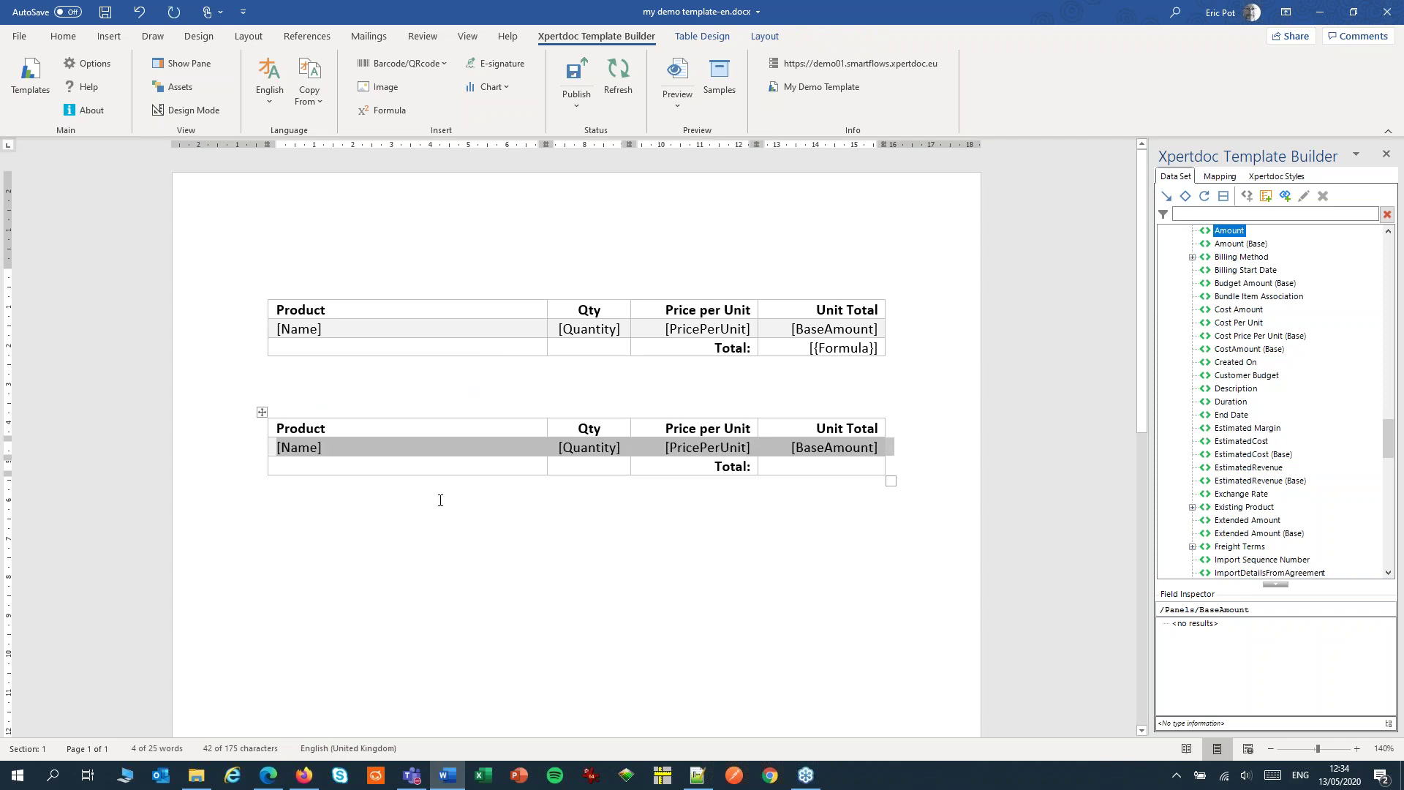
Make the second table's field row repeat over Panels records and preview the template
{"action": "left_click", "coordinate": [440, 500]}
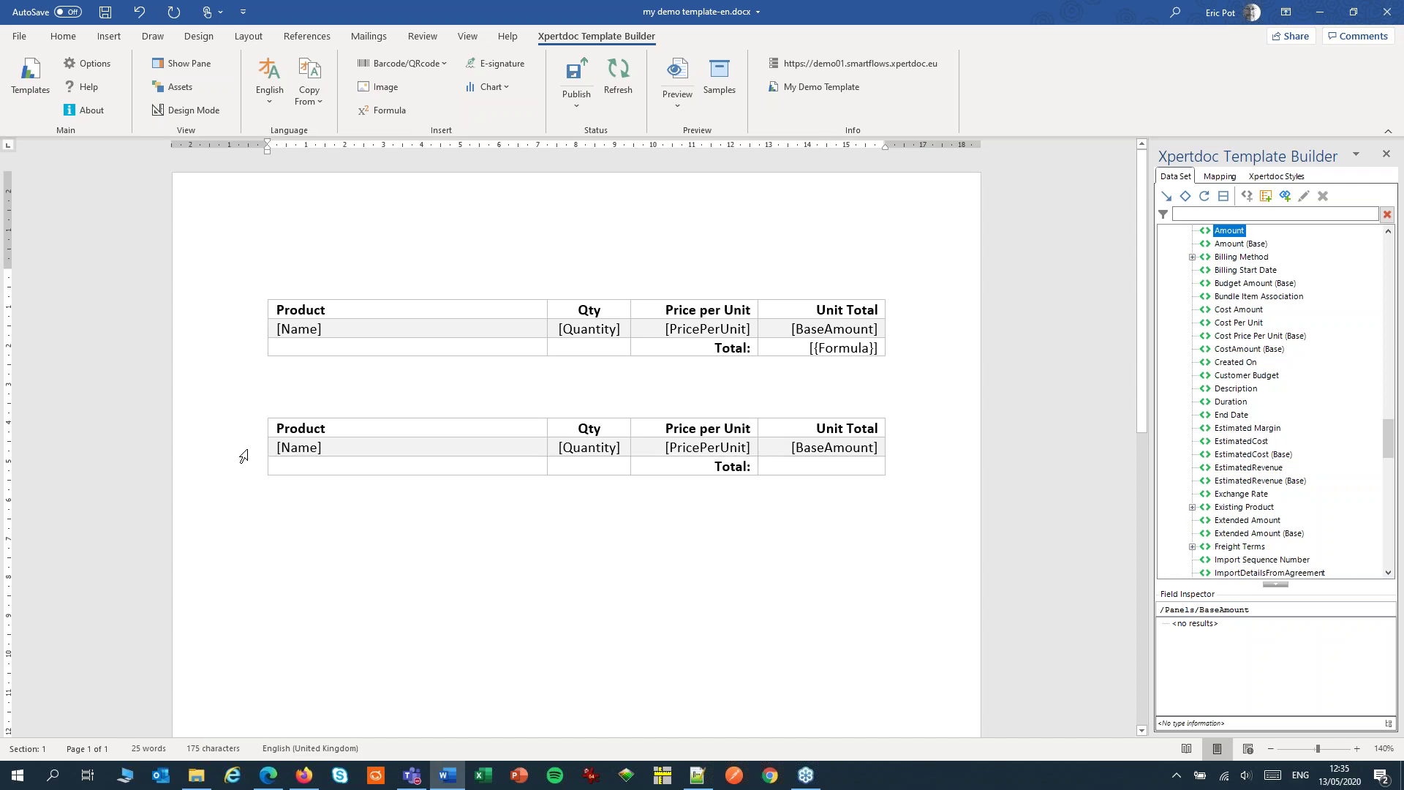
{"action": "left_click", "coordinate": [243, 456]}
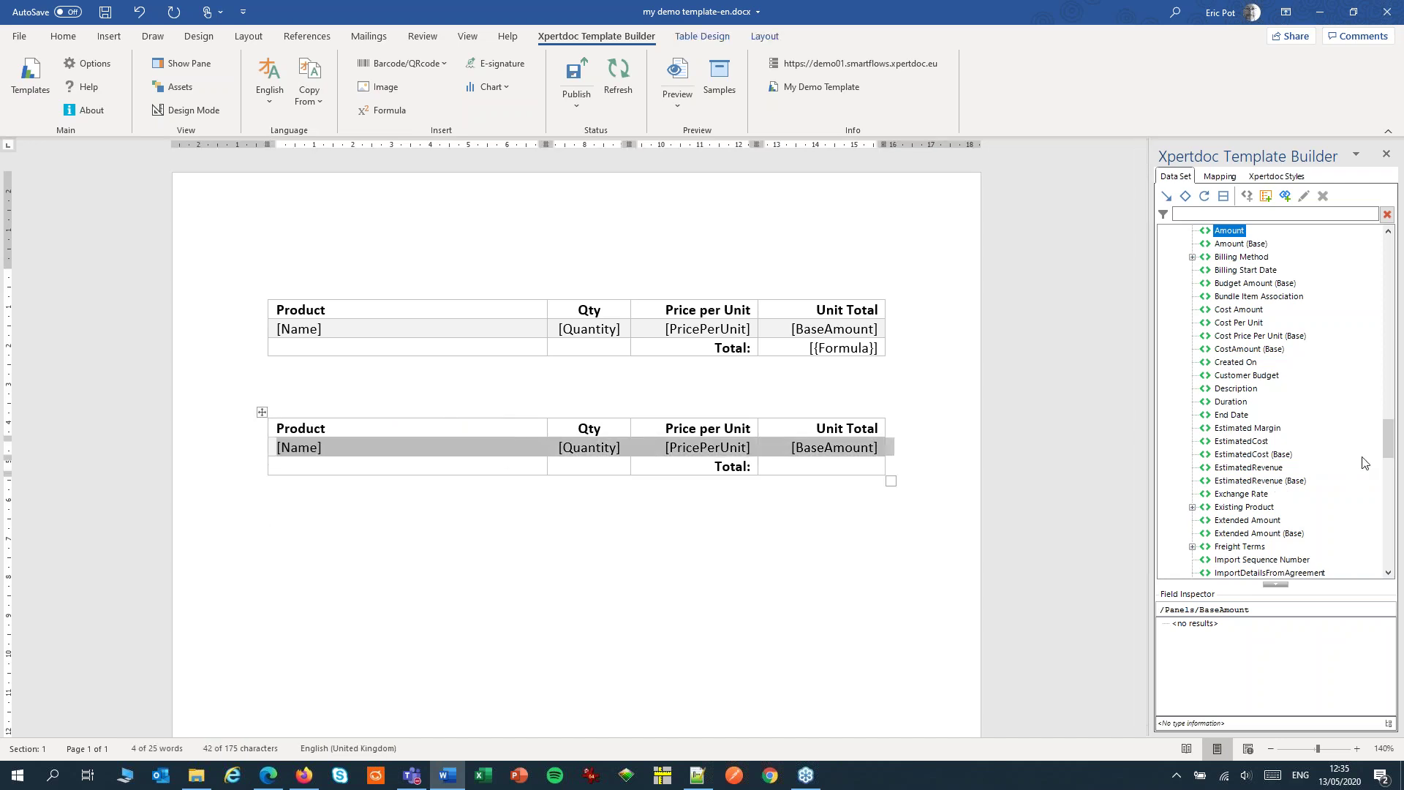
{"action": "mouse_move", "coordinate": [1388, 428]}
{"action": "left_mouse_down"}
{"action": "mouse_move", "coordinate": [1391, 501]}
{"action": "mouse_move", "coordinate": [1389, 413]}
{"action": "left_mouse_up"}
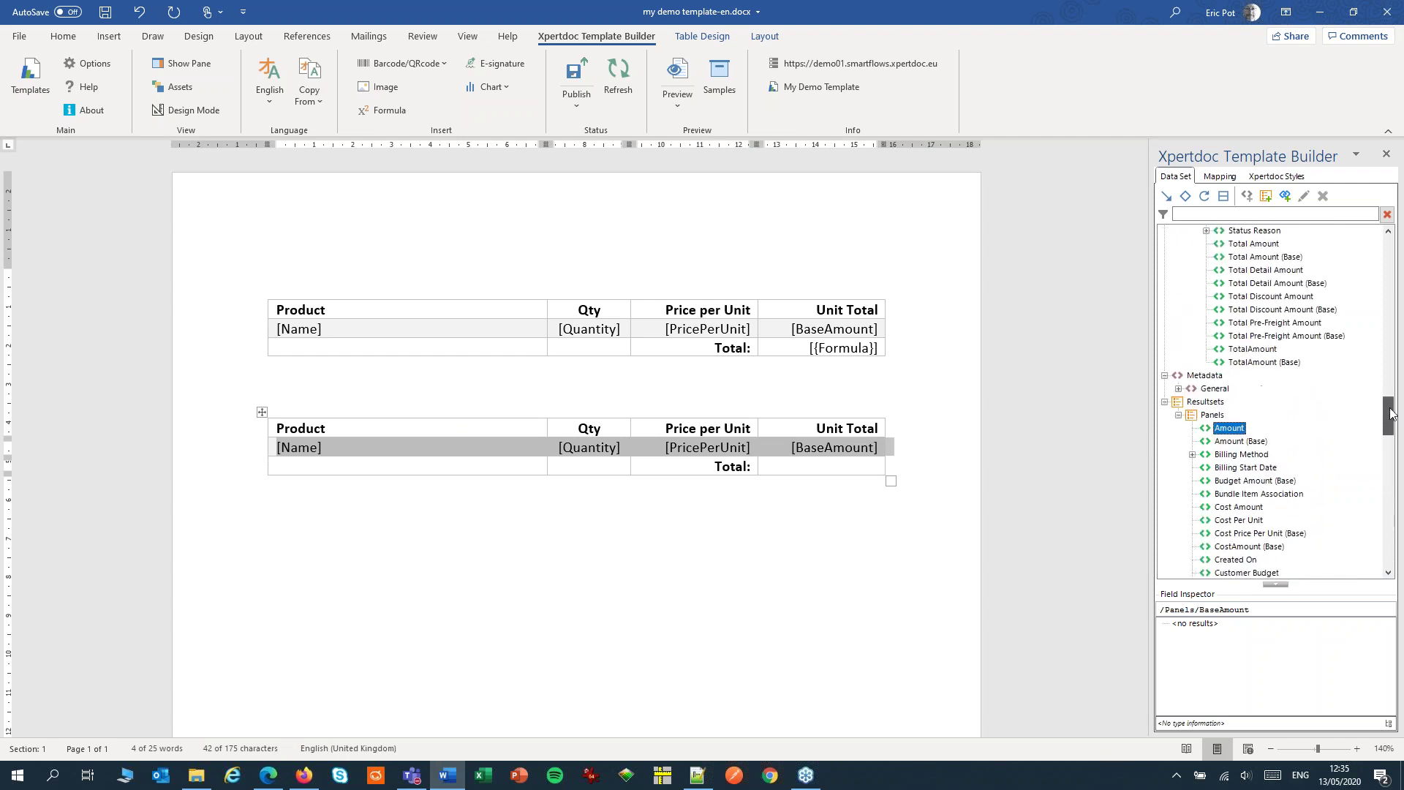
{"action": "left_click", "coordinate": [1212, 415]}
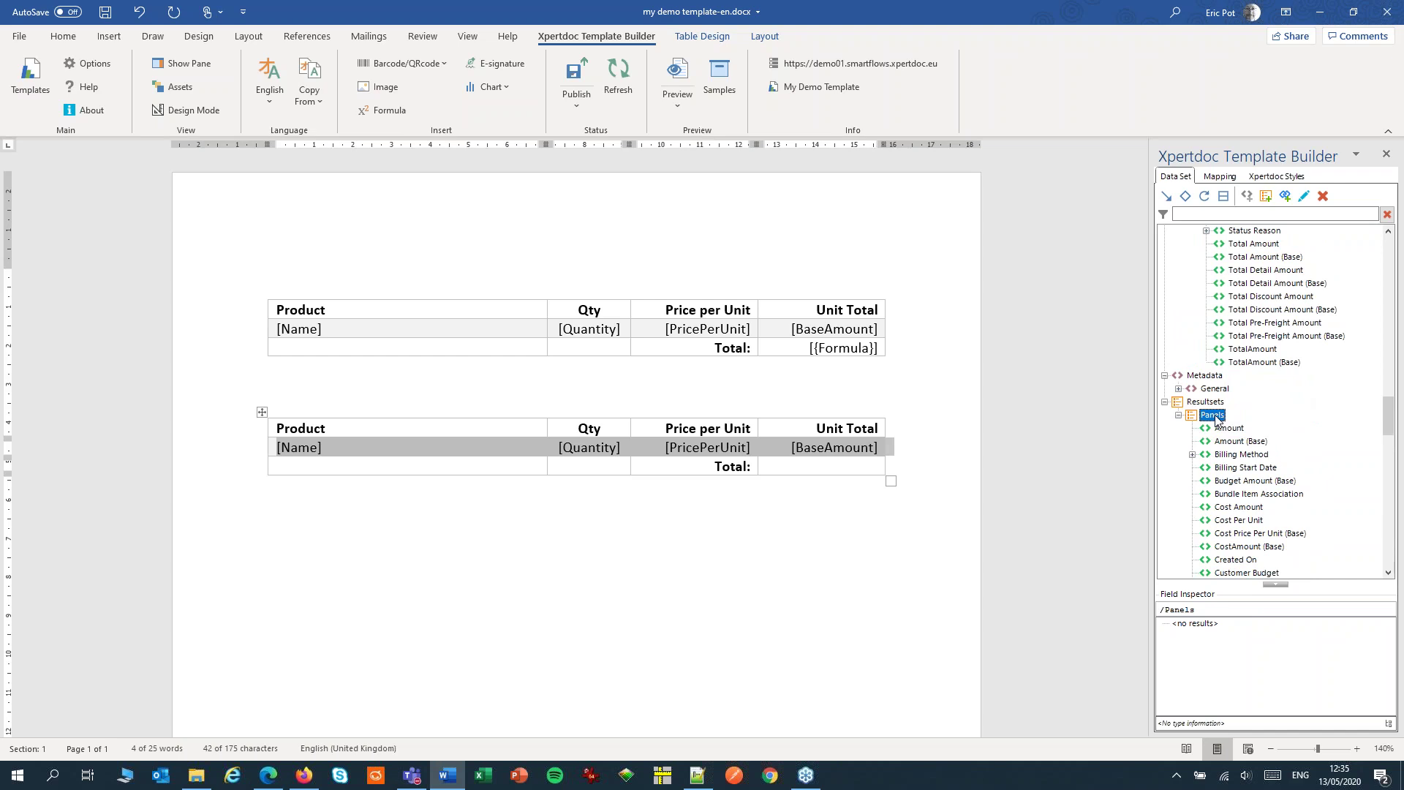
{"action": "left_click", "coordinate": [1204, 196]}
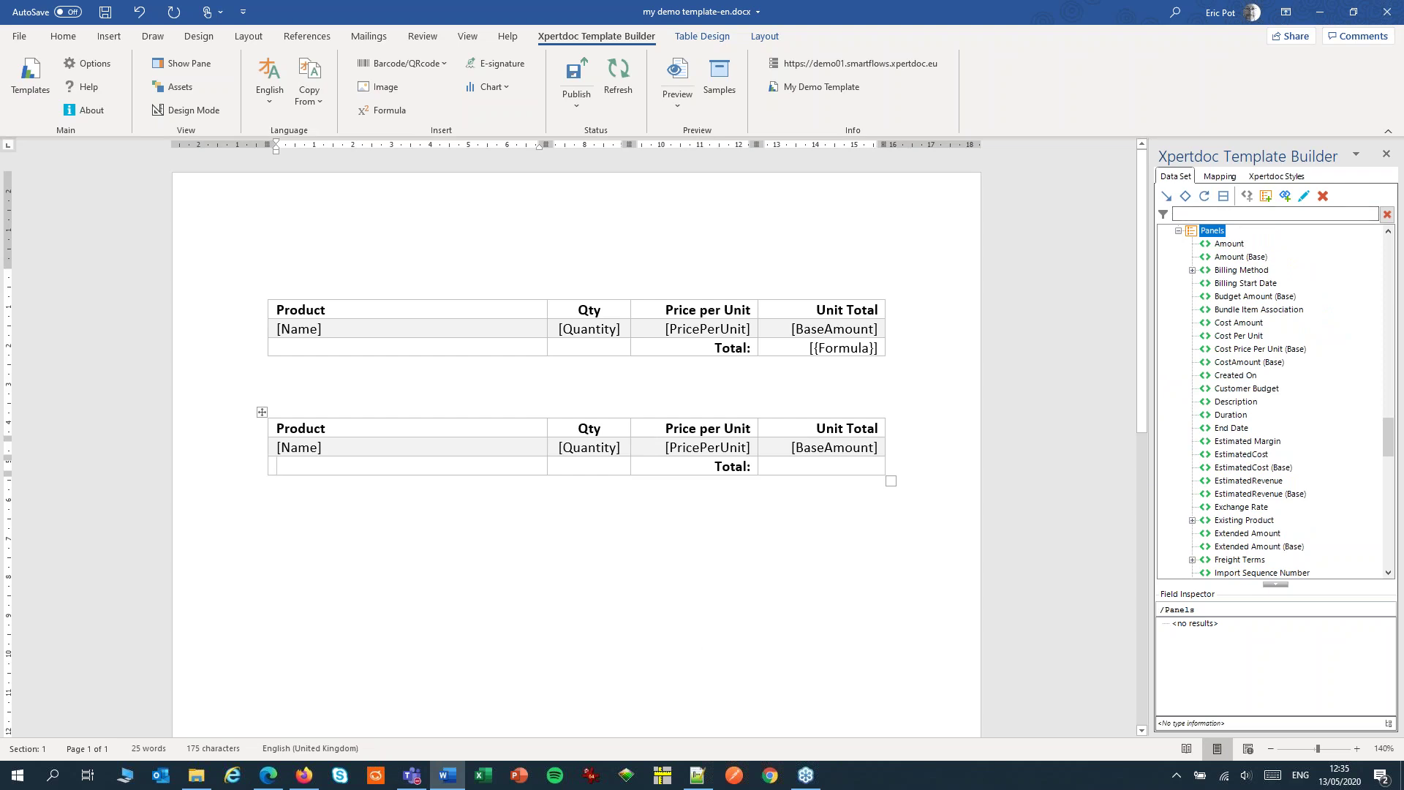
{"action": "left_click", "coordinate": [677, 77]}
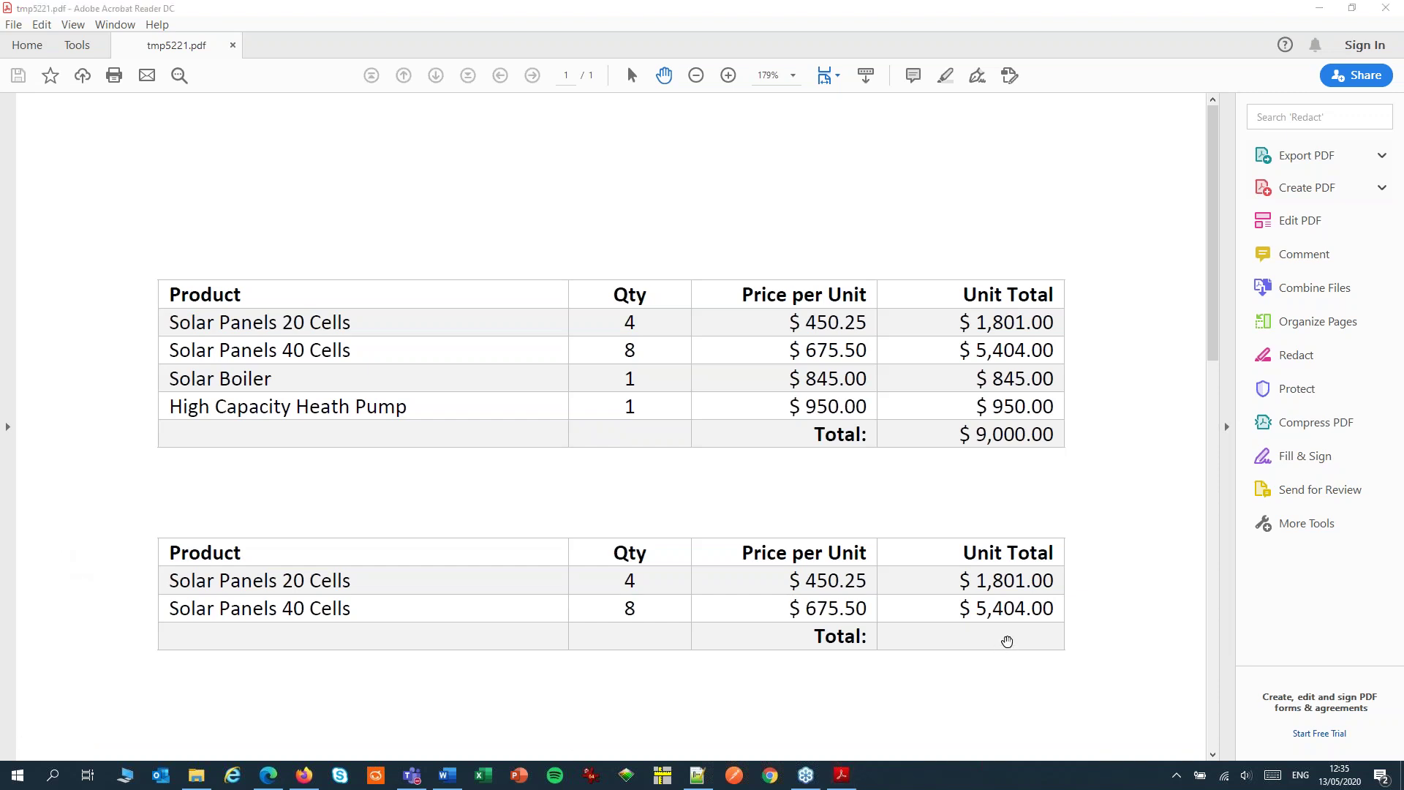
Close the preview and set the second table's total cell to sum(Panels BaseAmount)
{"action": "left_click", "coordinate": [1387, 12]}
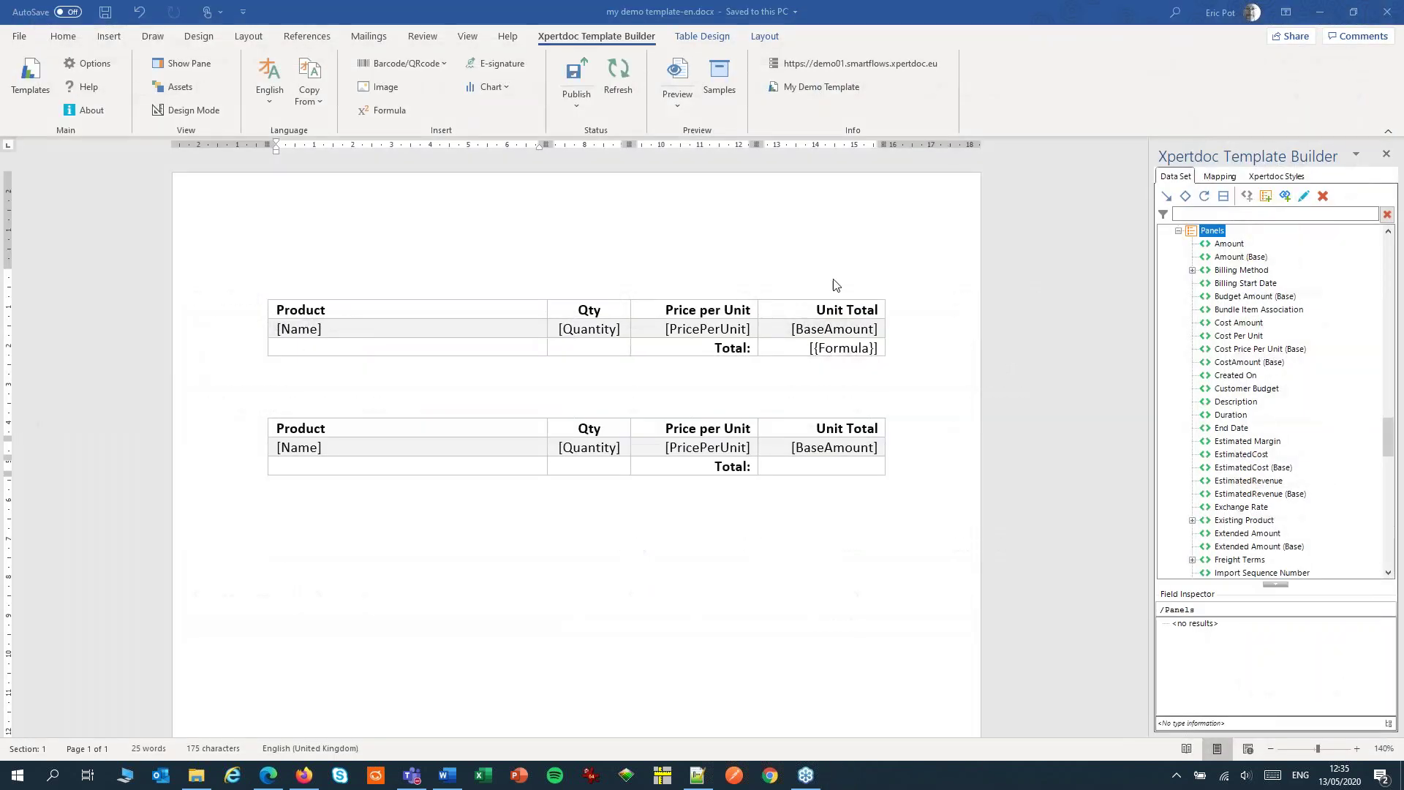
{"action": "left_click", "coordinate": [827, 471]}
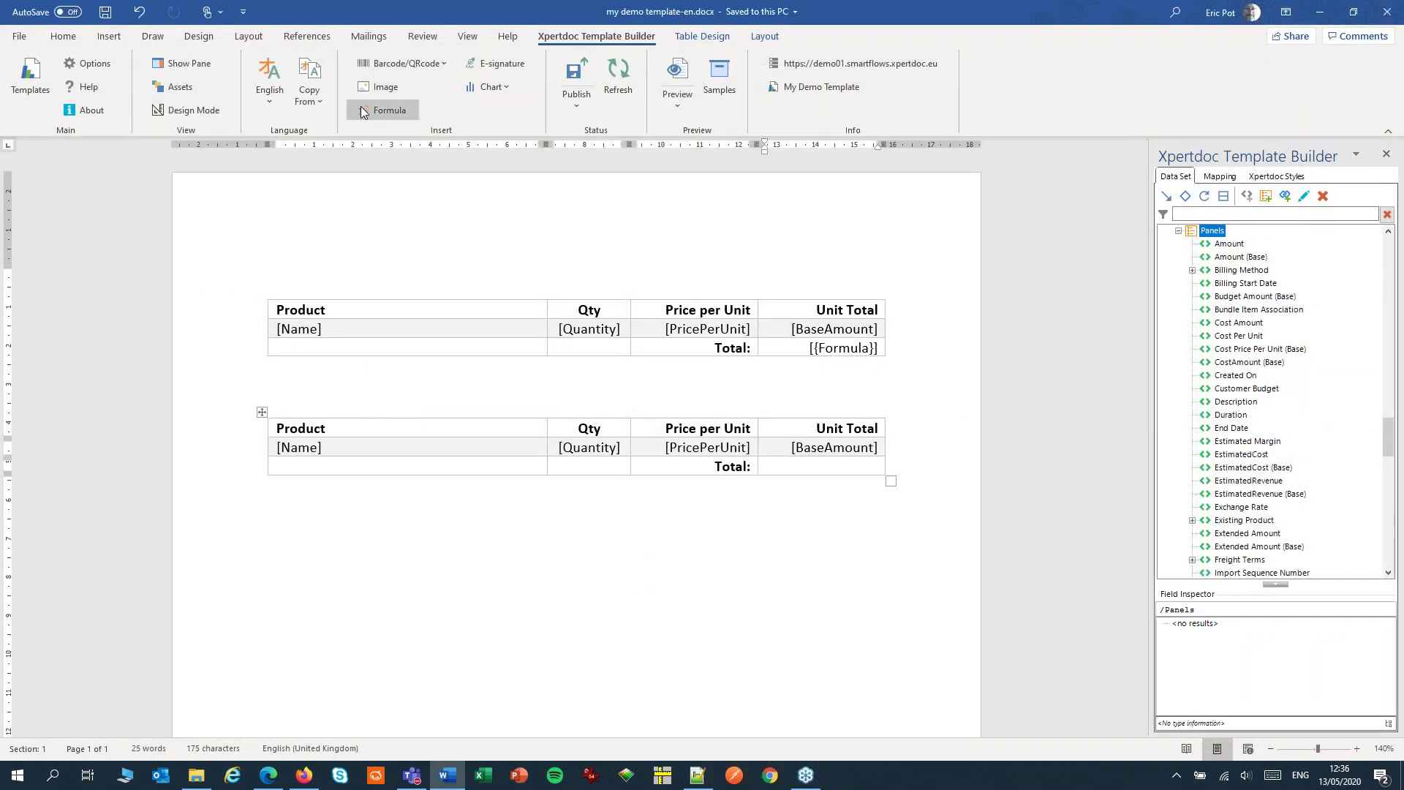
{"action": "left_click", "coordinate": [382, 110]}
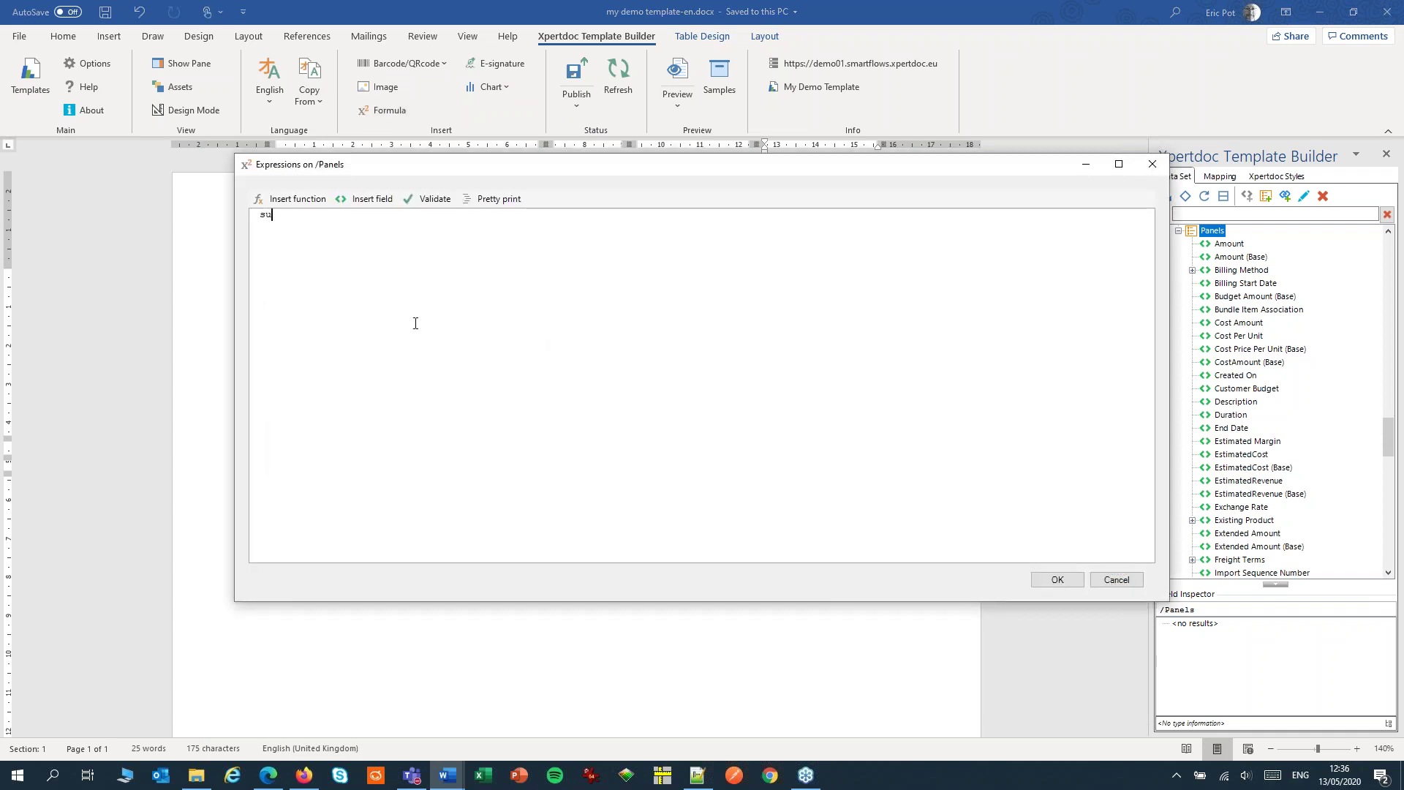
{"action": "type", "text": "sum()"}
{"action": "key", "text": "Left"}
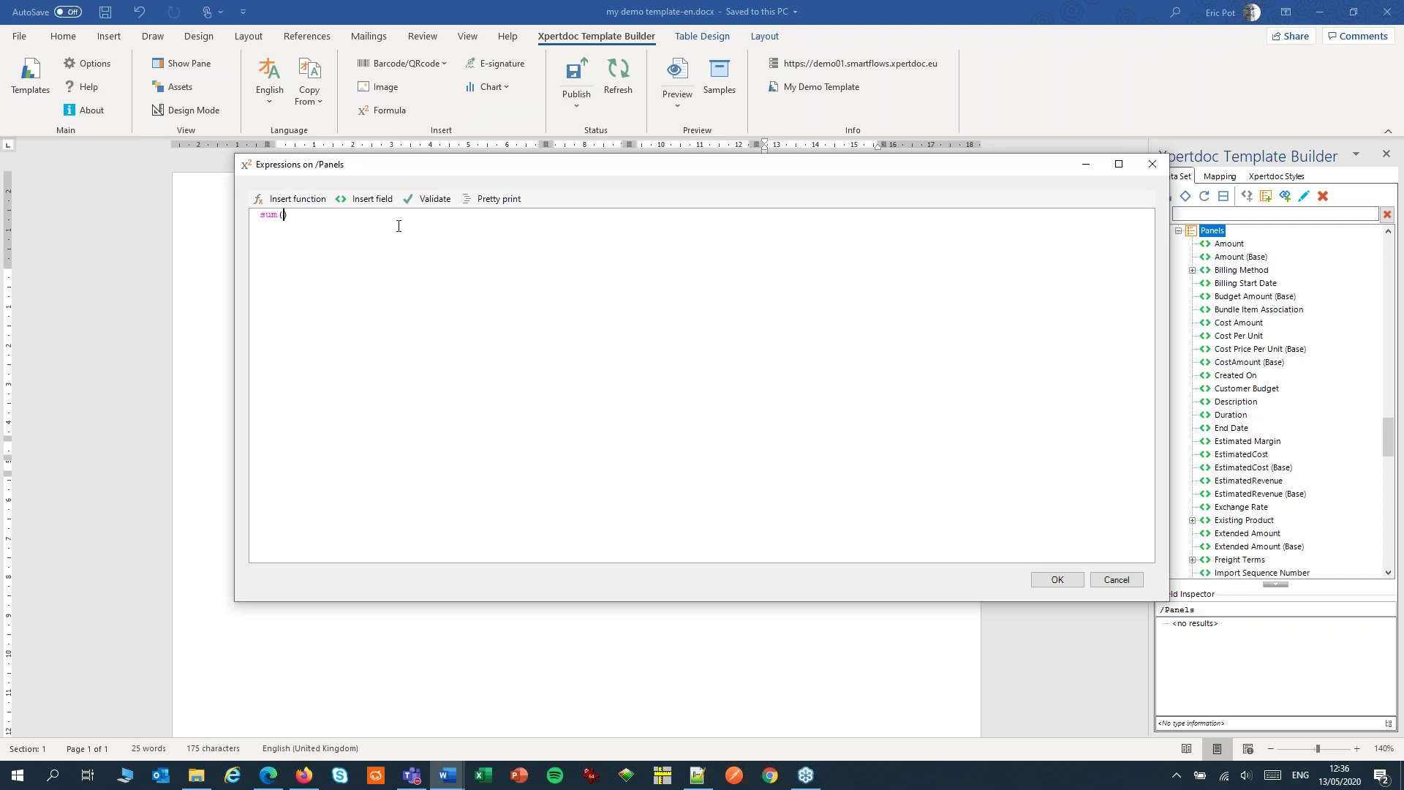
{"action": "left_click", "coordinate": [367, 198]}
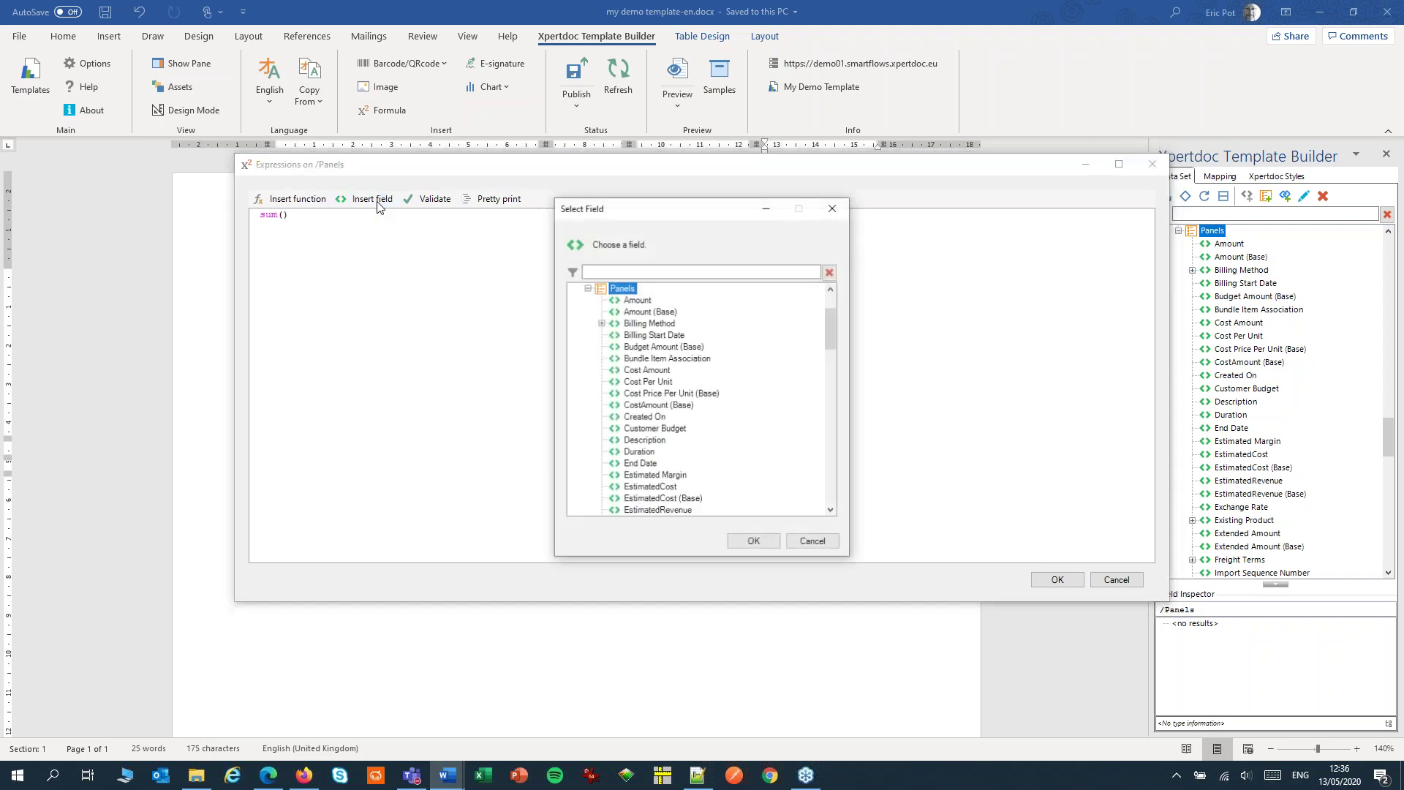
{"action": "left_click", "coordinate": [641, 299]}
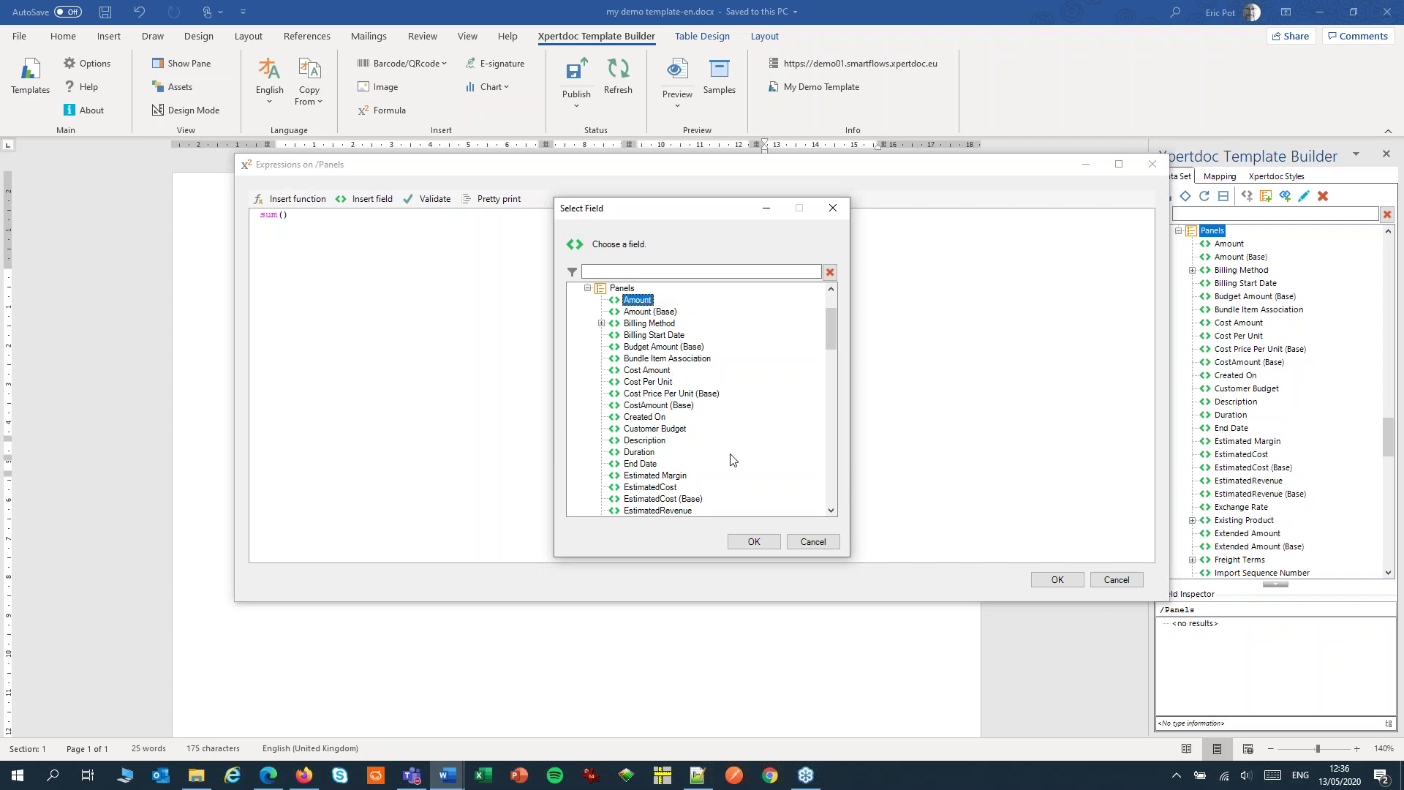
{"action": "left_click", "coordinate": [754, 542]}
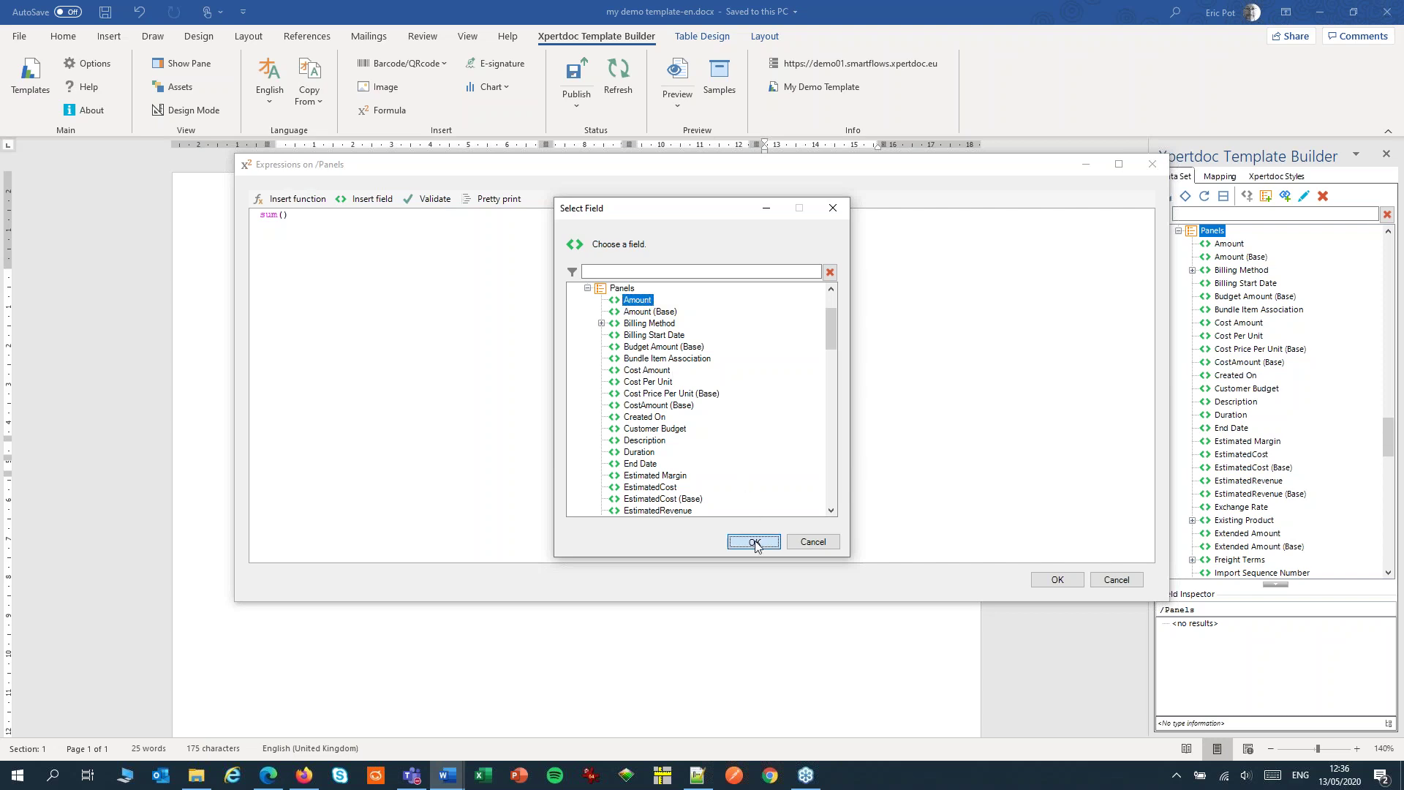
{"action": "left_click", "coordinate": [1061, 580]}
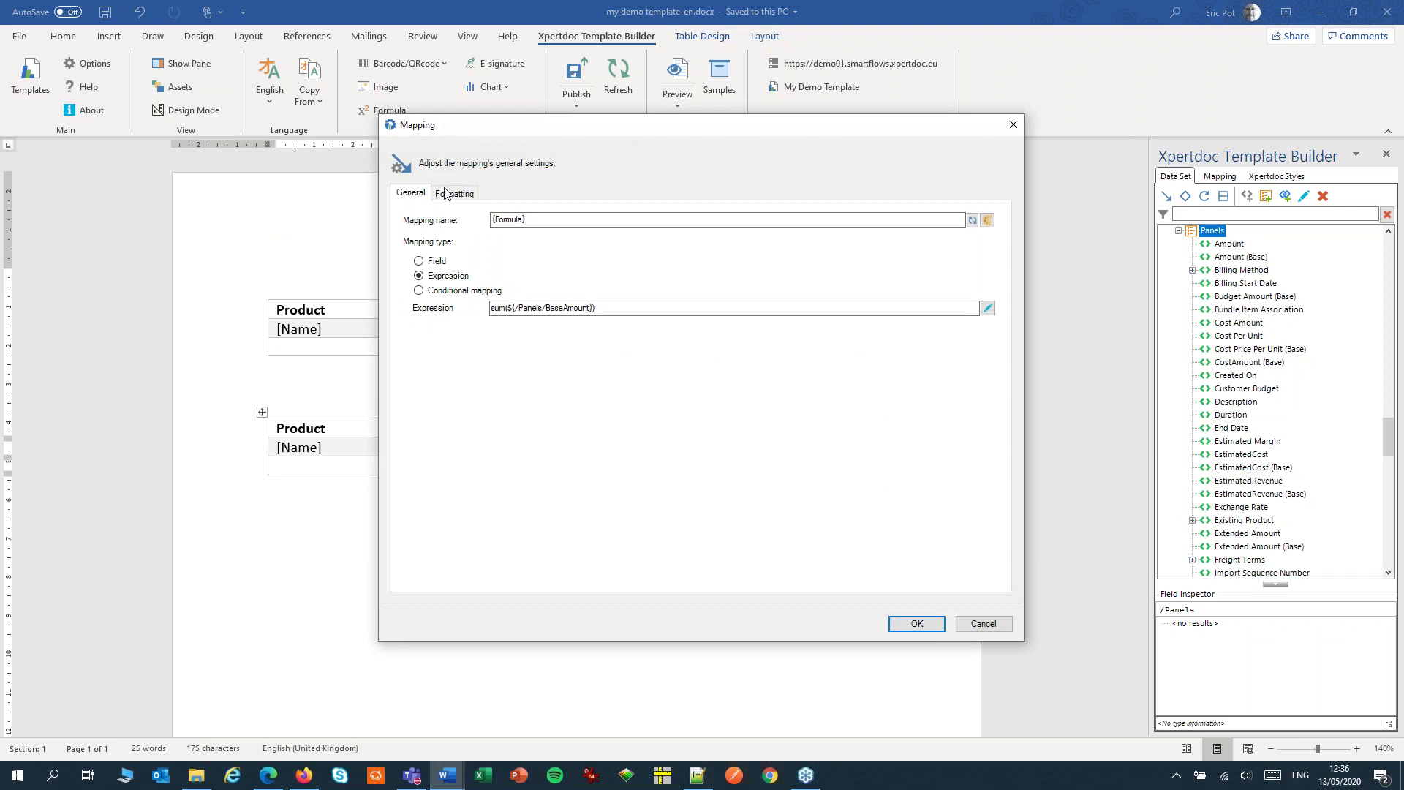
Apply the Currency Xpertdoc style to the total and confirm the mapping
{"action": "left_click", "coordinate": [449, 194]}
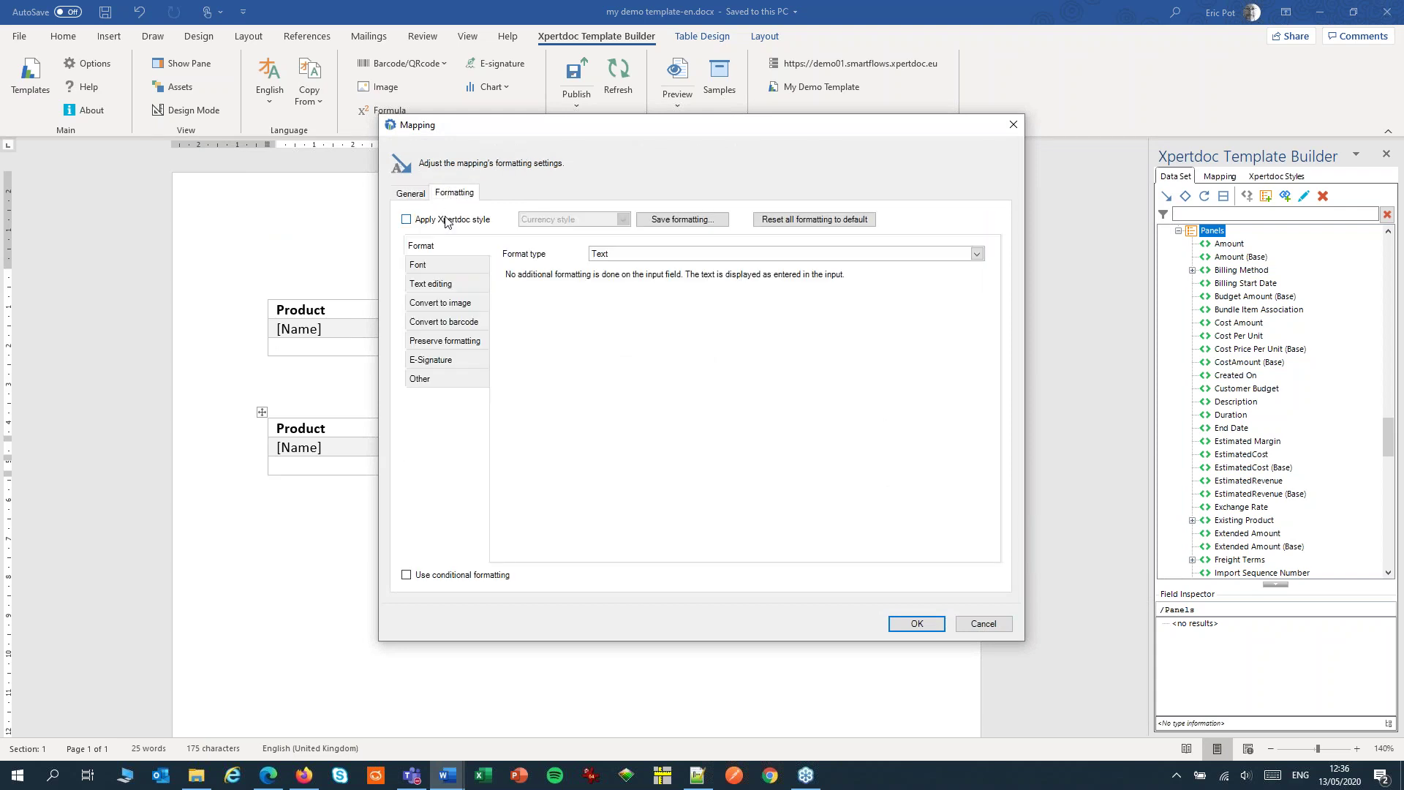
{"action": "left_click", "coordinate": [449, 220]}
{"action": "left_click", "coordinate": [487, 221]}
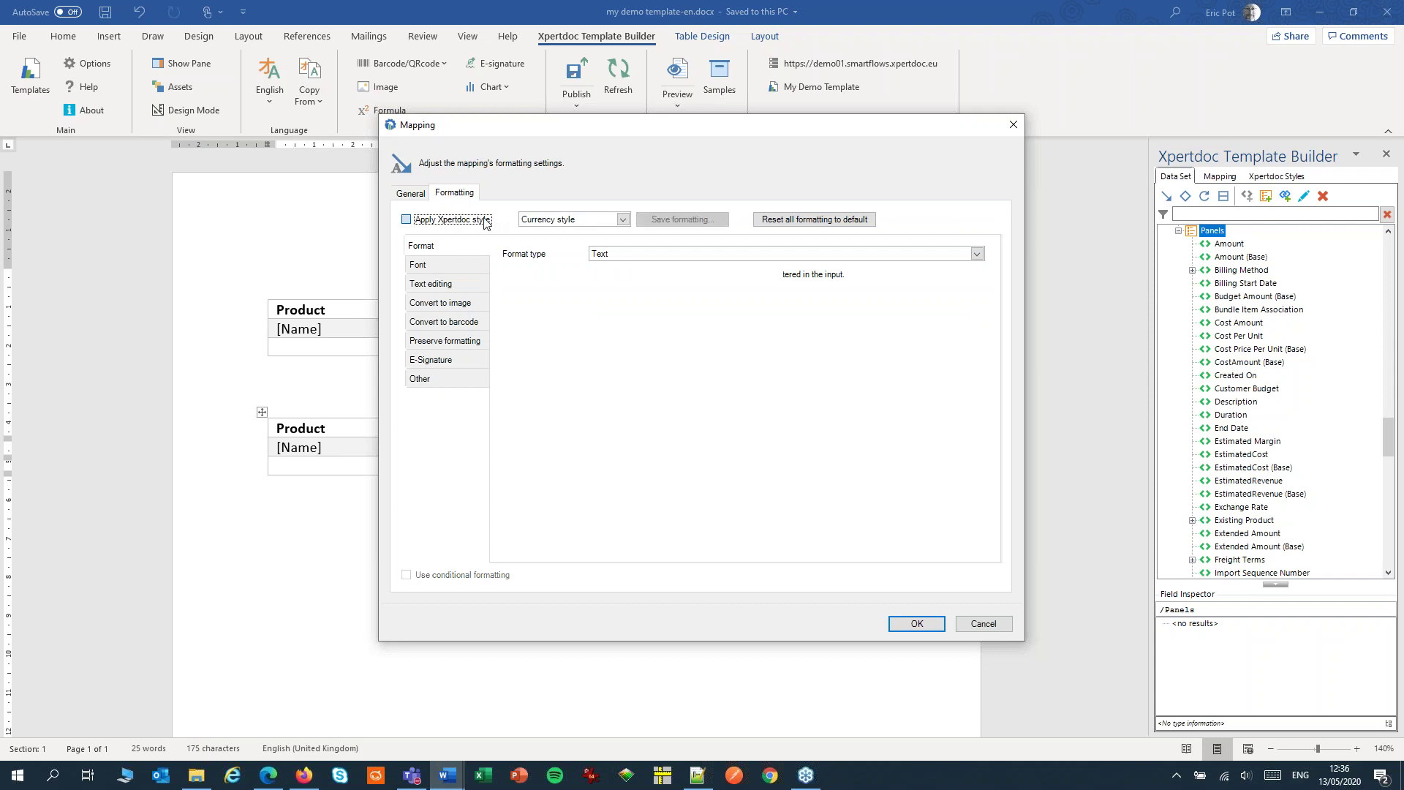
{"action": "left_click", "coordinate": [926, 624]}
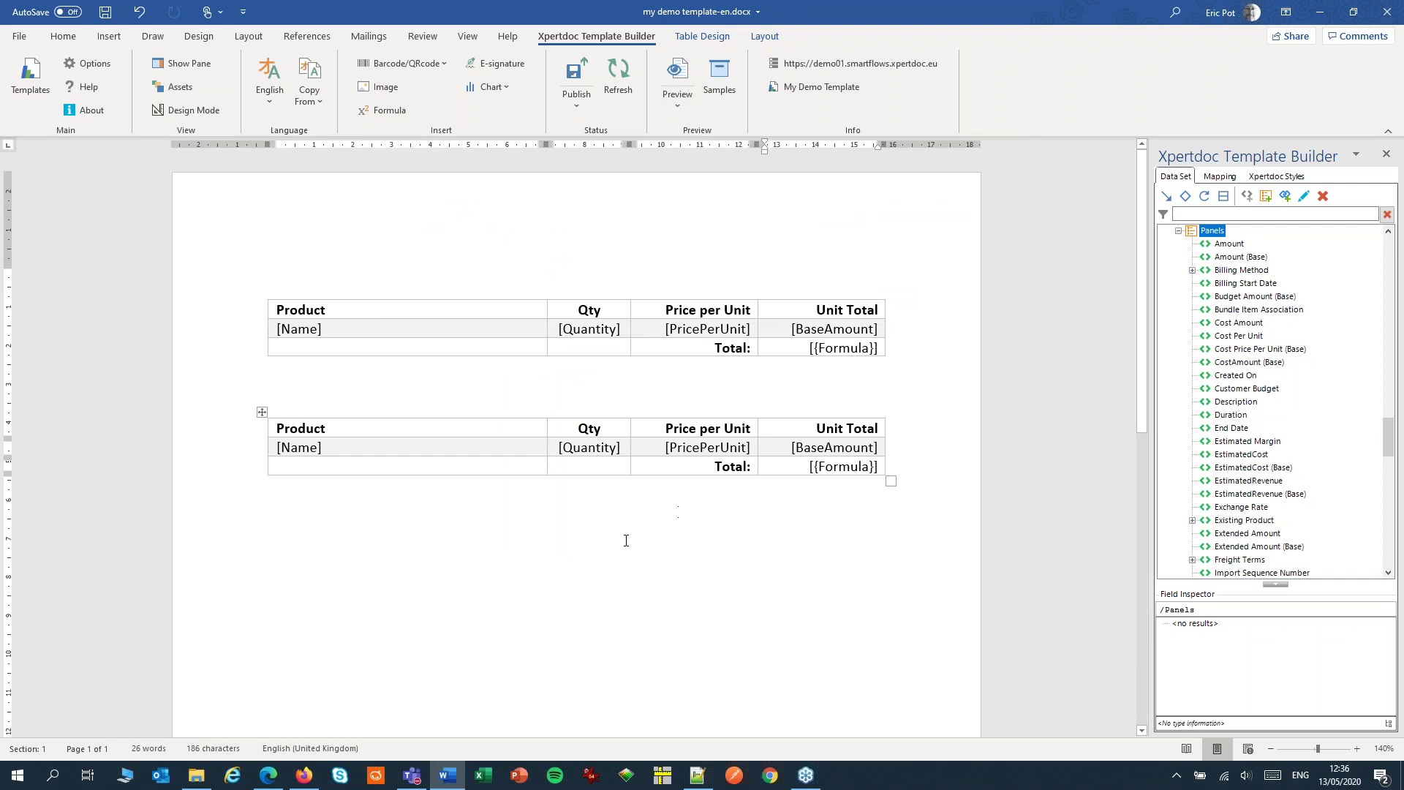
Preview the template, confirm the two Solar Panels lines total $7,205.00, then close the PDF
{"action": "left_click", "coordinate": [677, 79]}
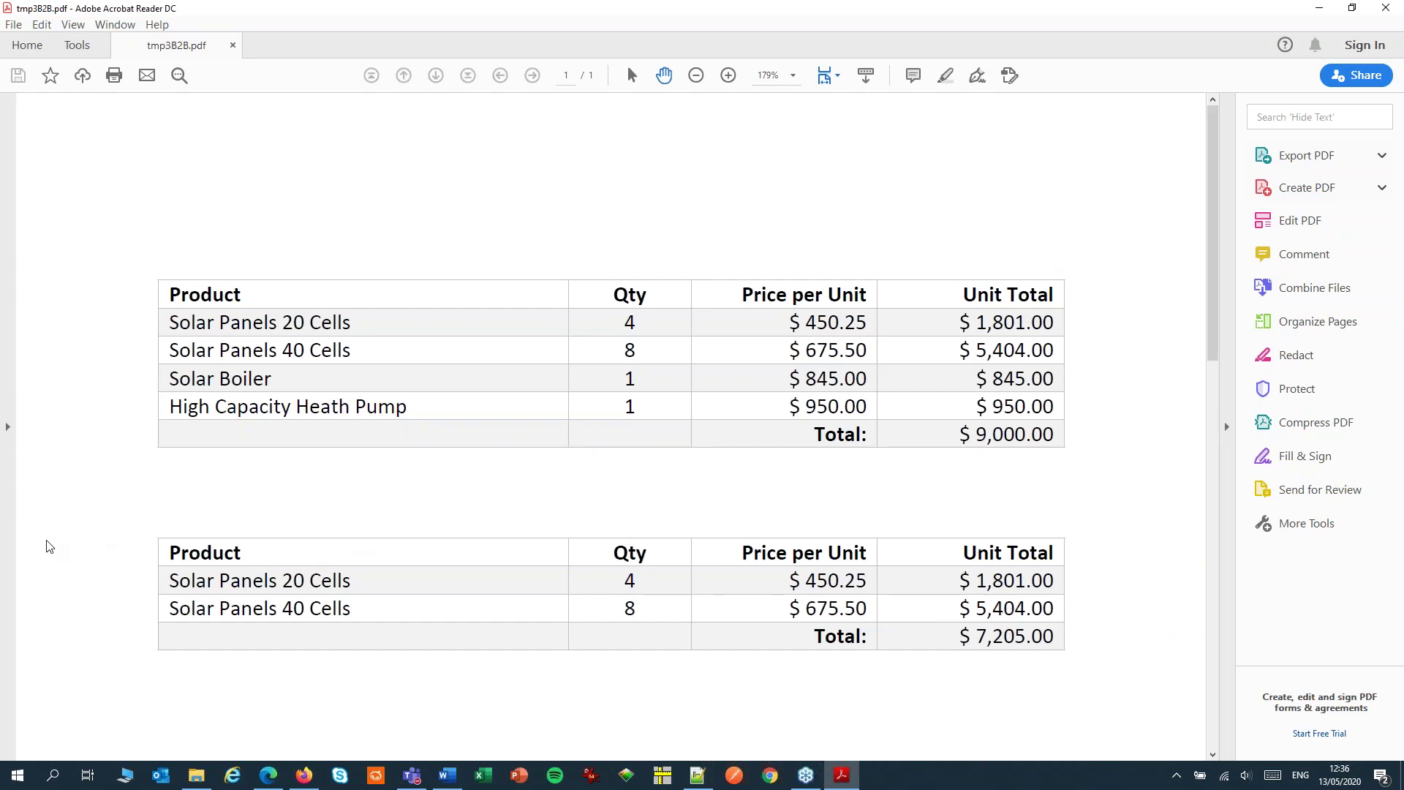
{"action": "left_click", "coordinate": [1386, 8]}
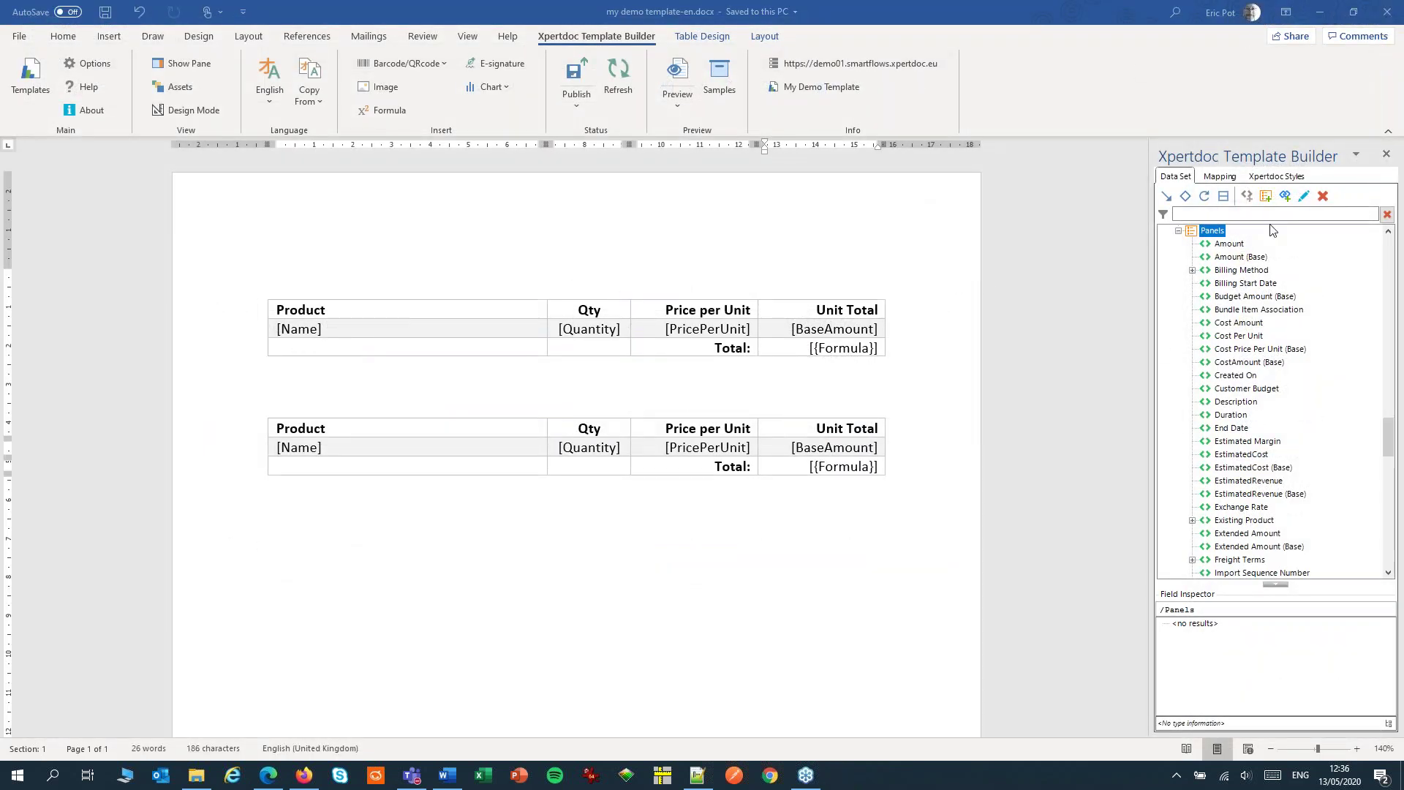
Add a new Panels resultset condition on the quotedetail Price Per Unit field
{"action": "left_click", "coordinate": [1304, 196]}
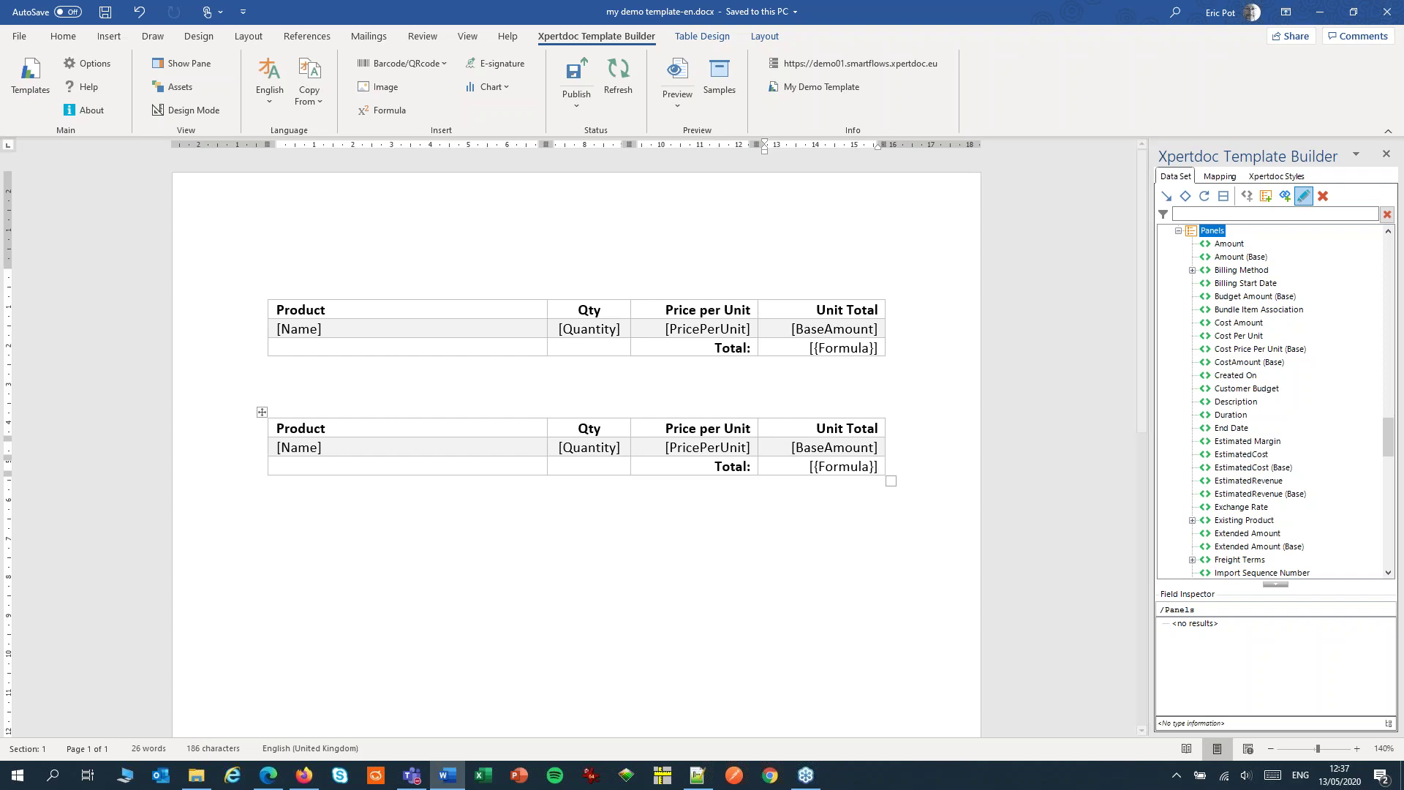
{"action": "left_click", "coordinate": [1304, 196]}
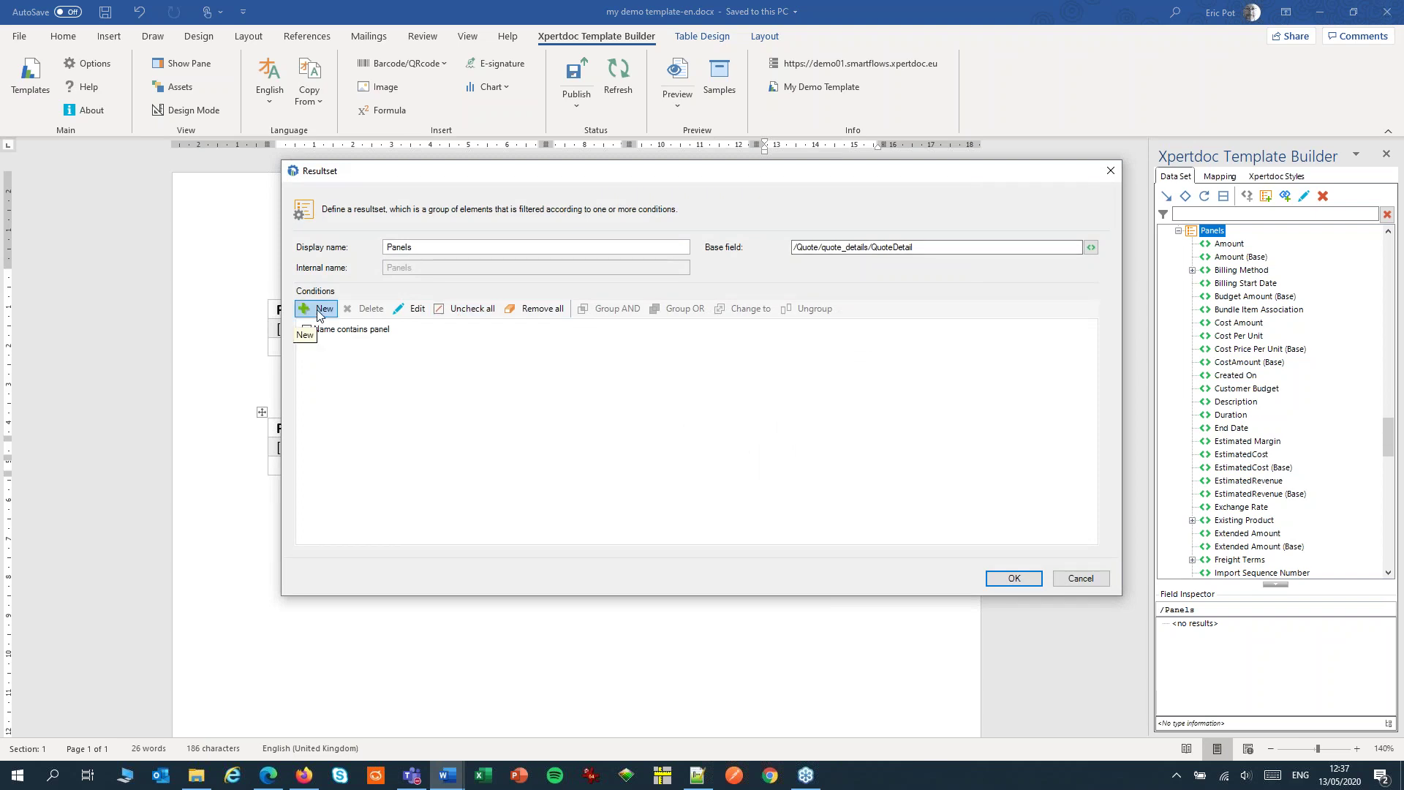
{"action": "left_click", "coordinate": [319, 310]}
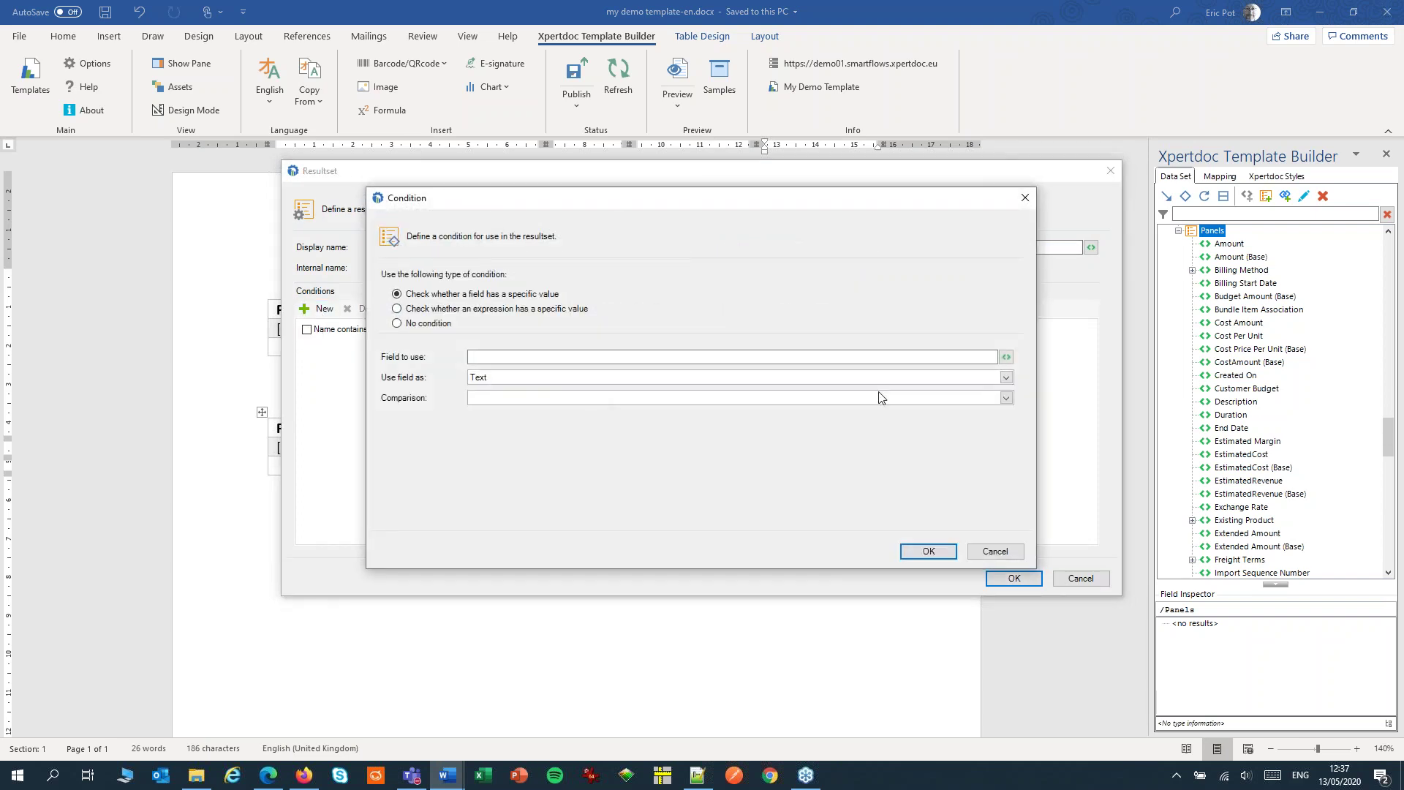
{"action": "left_click", "coordinate": [1006, 356]}
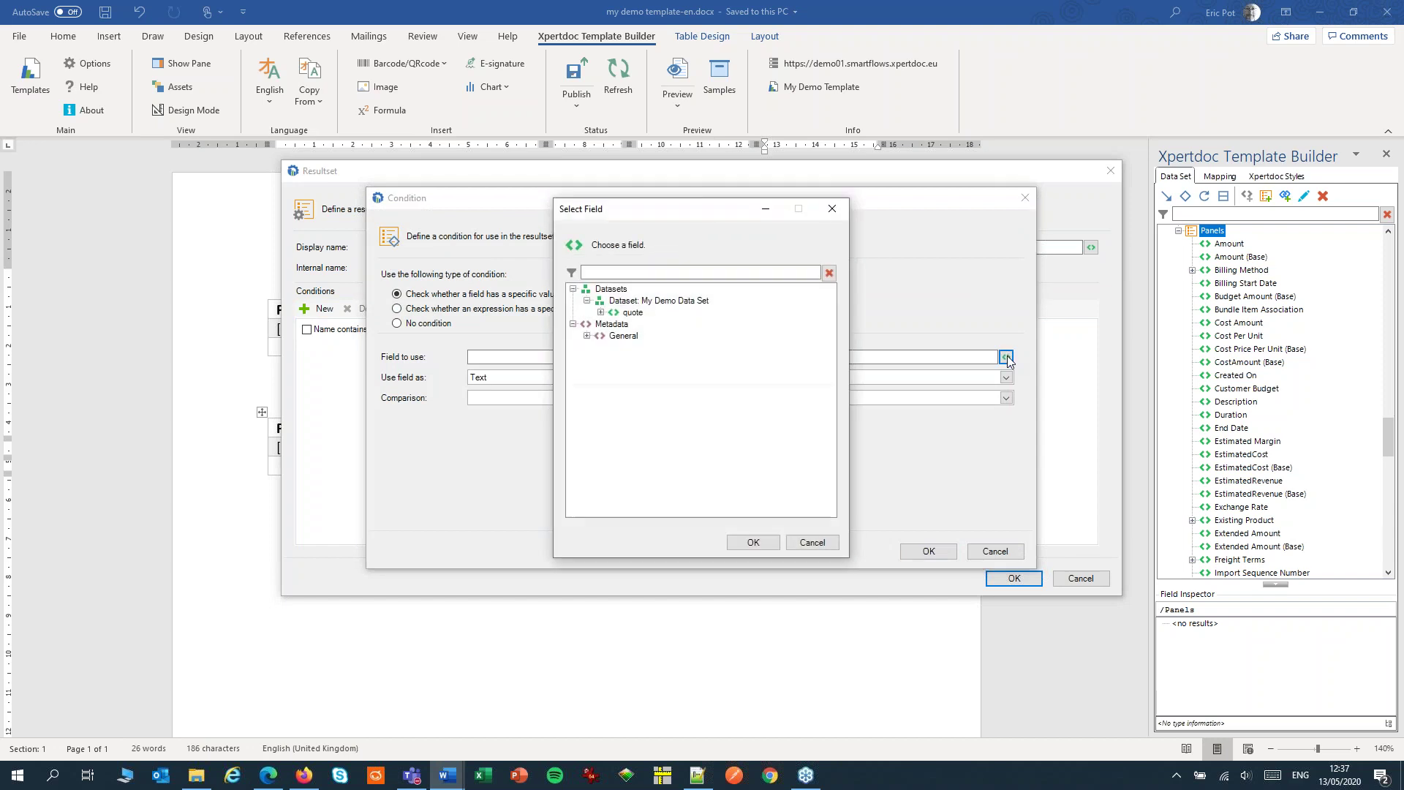
{"action": "left_click", "coordinate": [601, 312]}
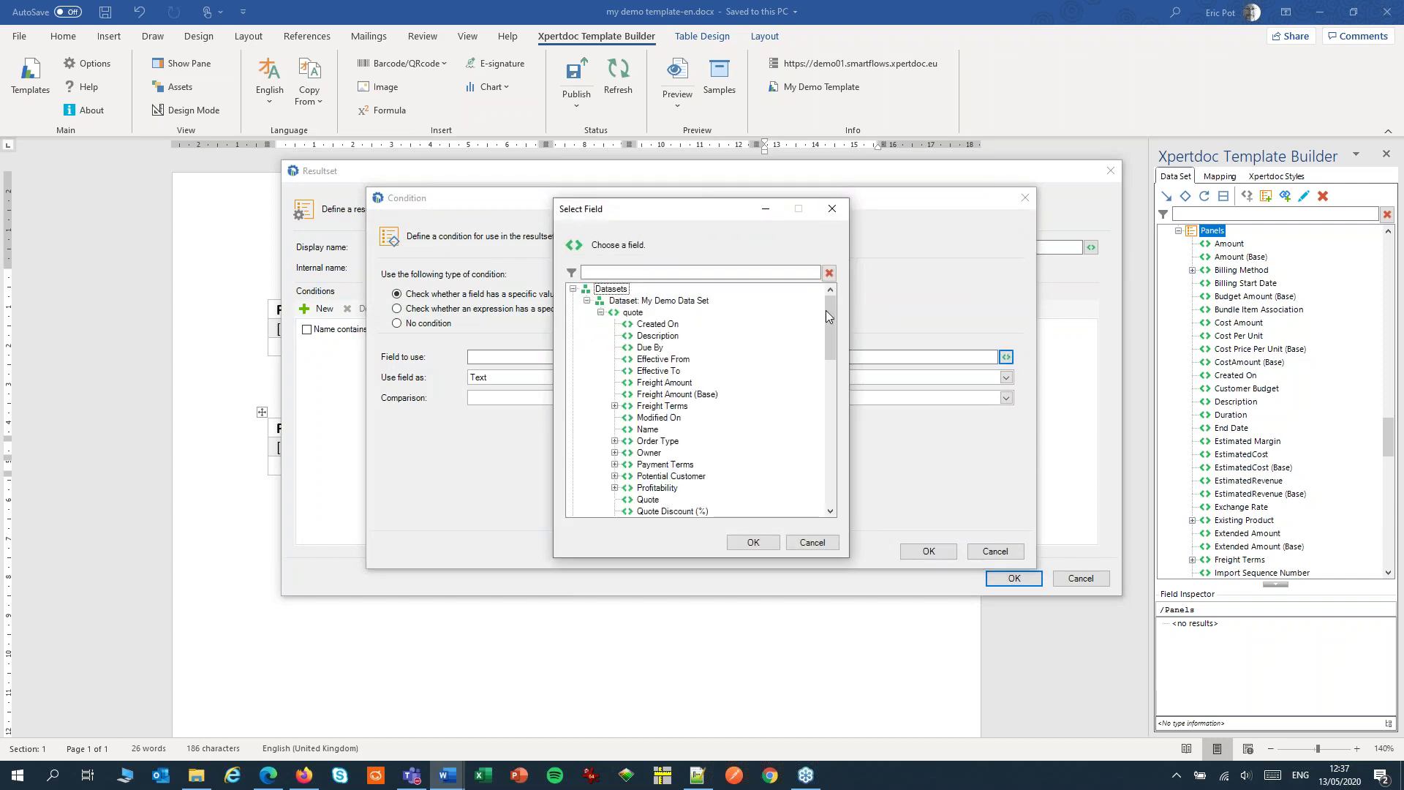
{"action": "left_click_drag", "start_coordinate": [829, 310], "coordinate": [835, 358]}
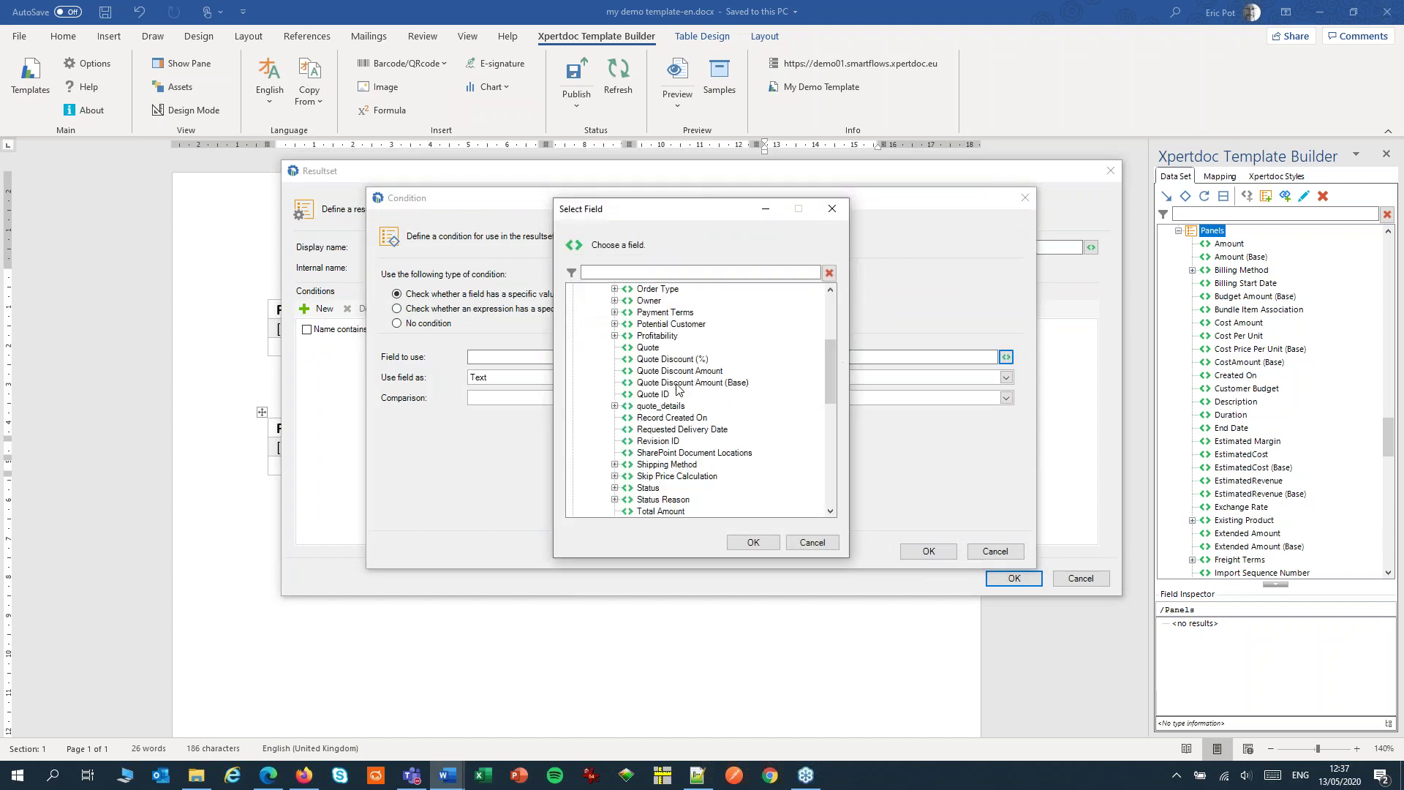
{"action": "left_click", "coordinate": [615, 406]}
{"action": "left_click", "coordinate": [627, 417]}
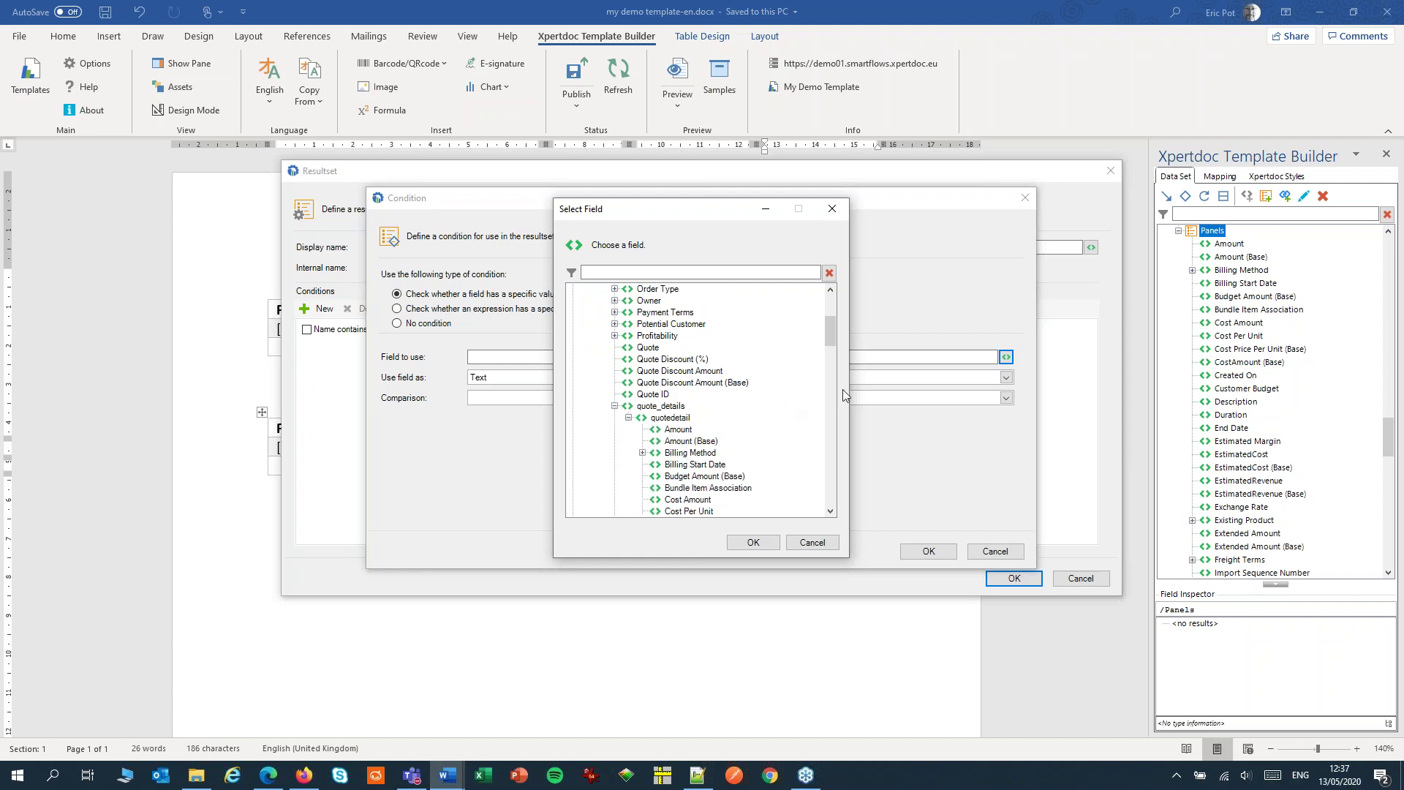
{"action": "left_click_drag", "start_coordinate": [832, 331], "coordinate": [826, 397]}
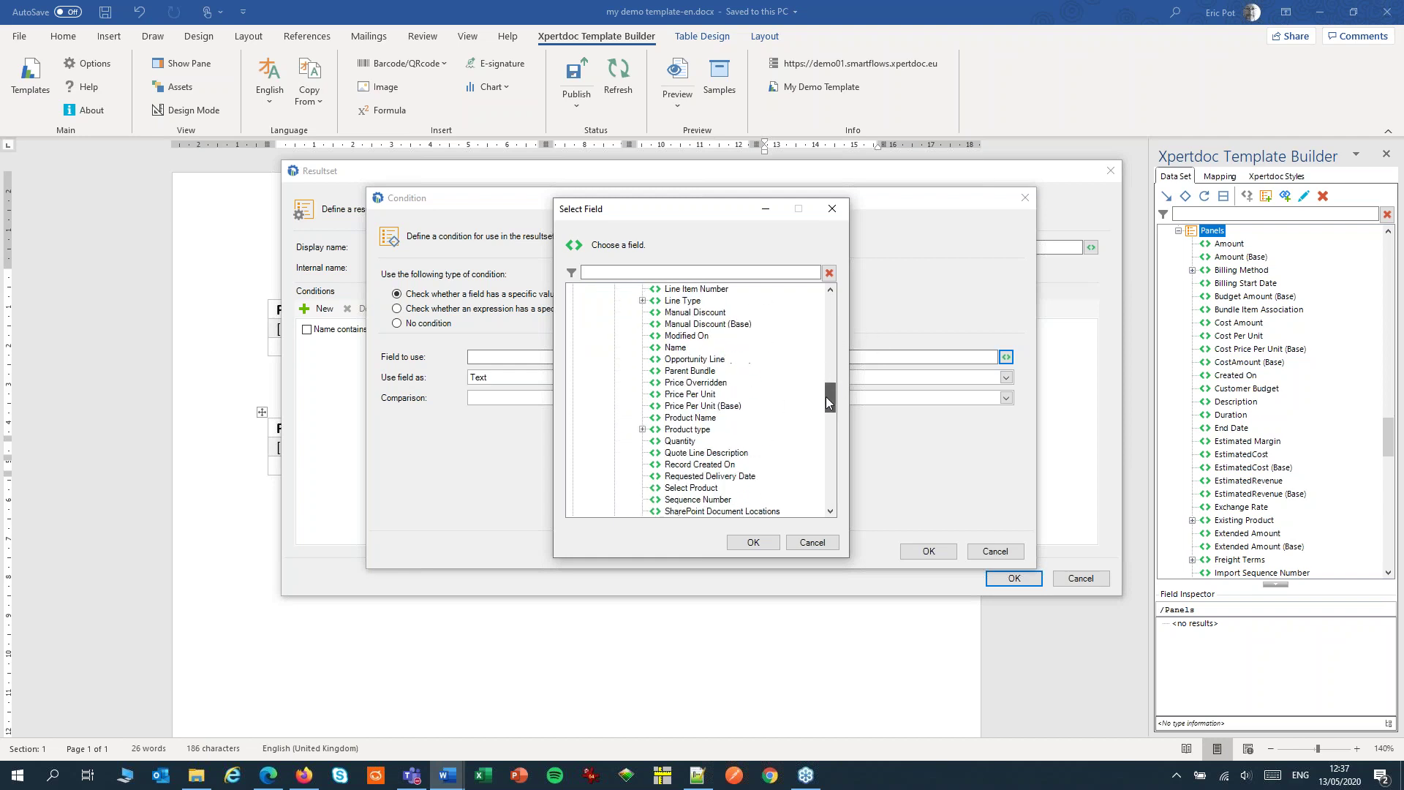
{"action": "left_click", "coordinate": [700, 395]}
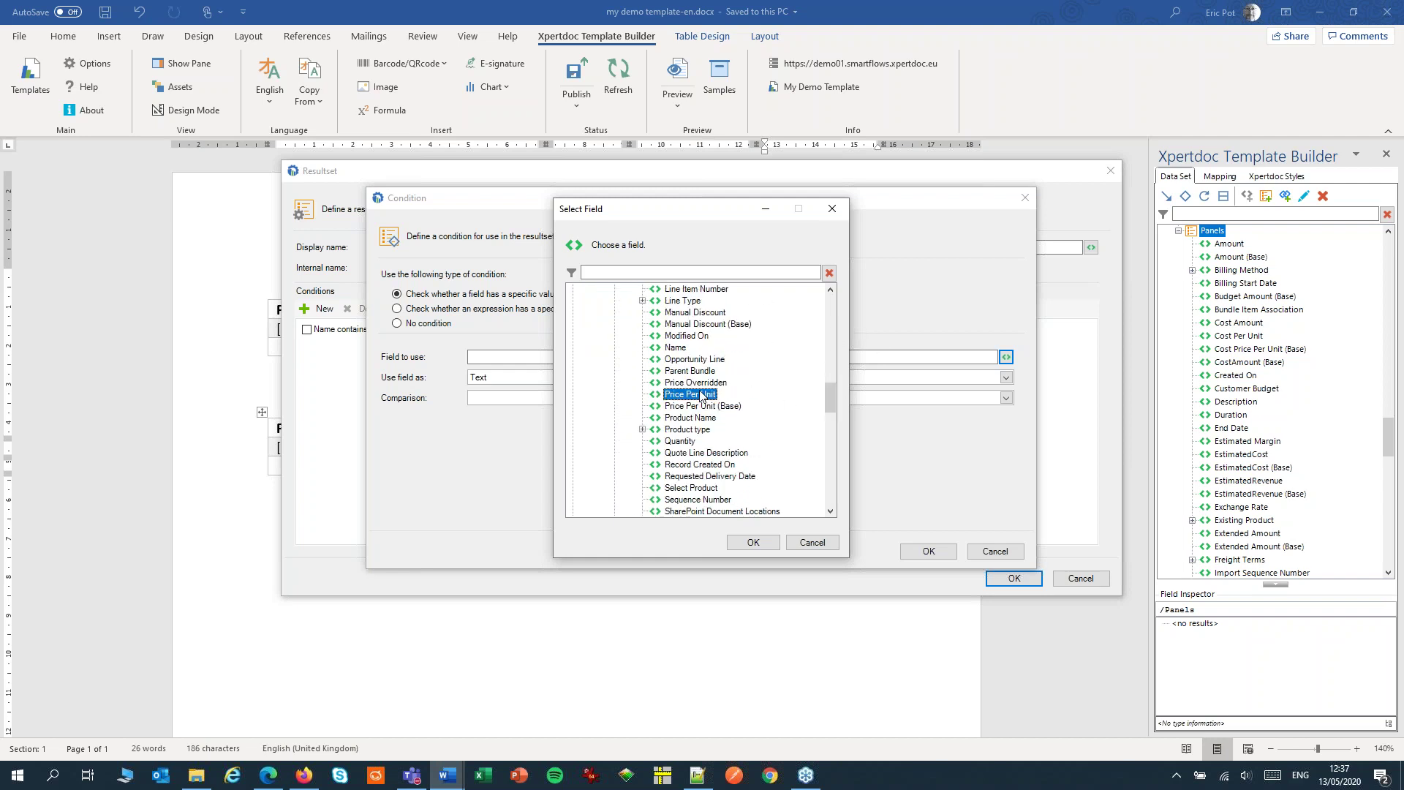
{"action": "left_click", "coordinate": [745, 543]}
Treat Price Per Unit as a Number, require Greater than 500, and save the resultset
{"action": "left_click", "coordinate": [520, 382]}
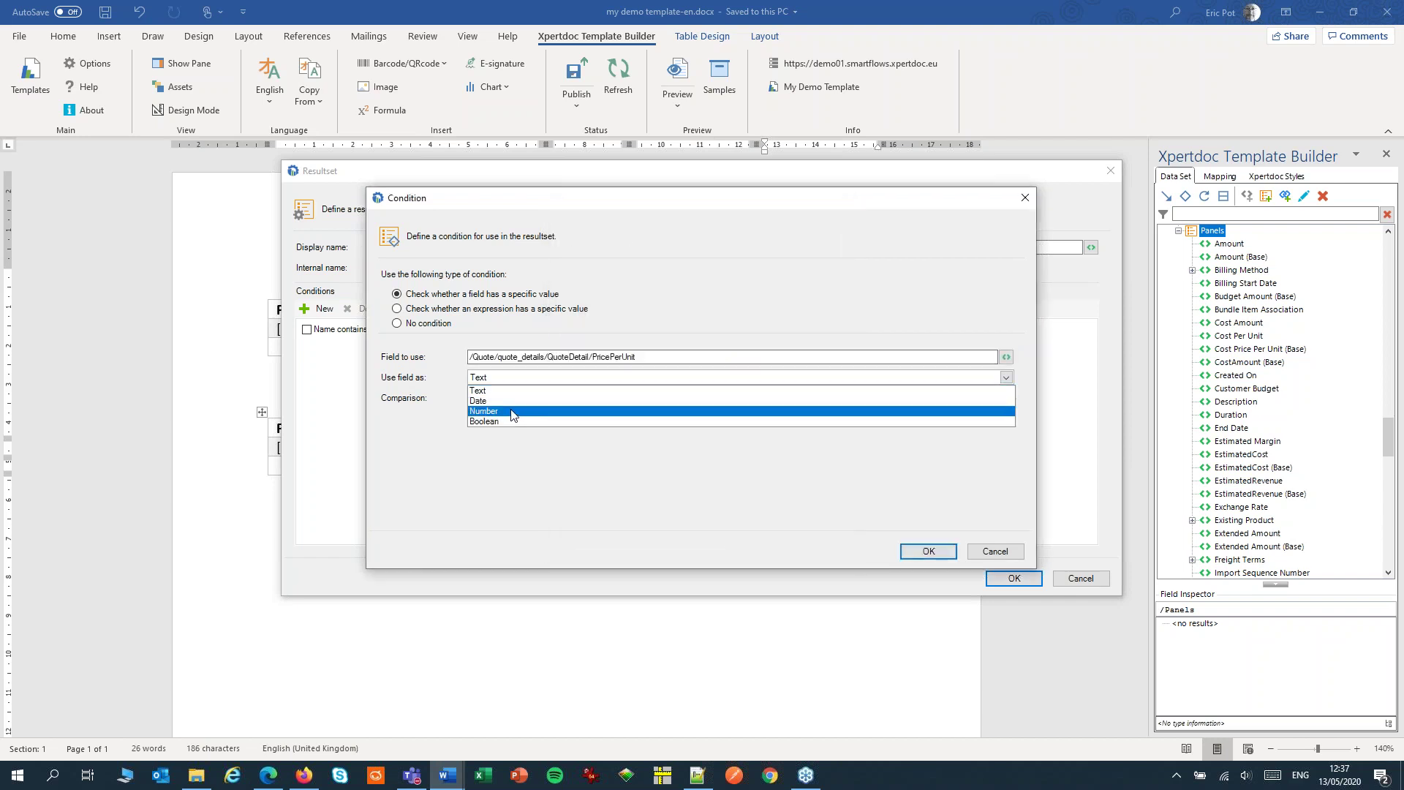
{"action": "left_click", "coordinate": [512, 399]}
{"action": "left_click", "coordinate": [512, 400]}
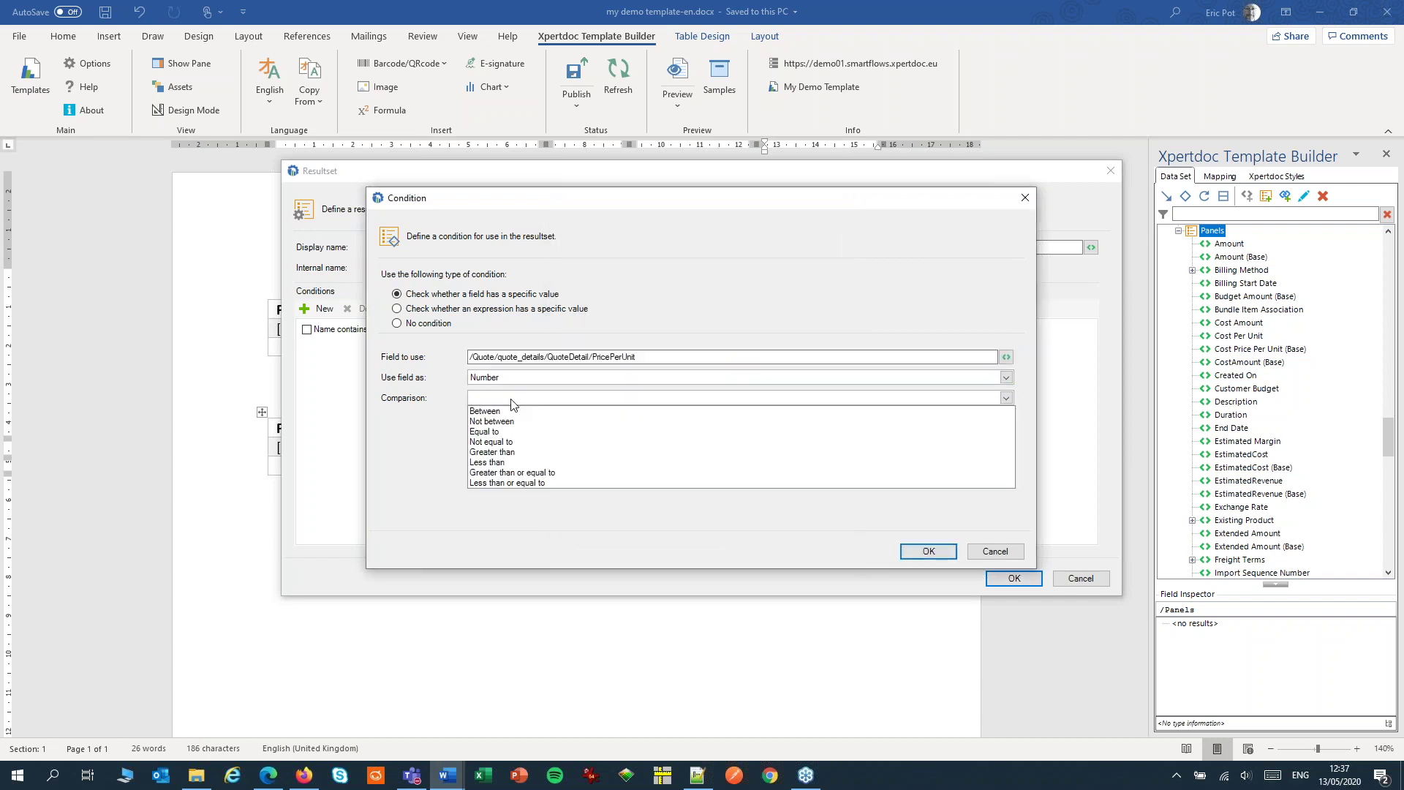
{"action": "left_click", "coordinate": [509, 452]}
{"action": "key", "text": "Tab"}
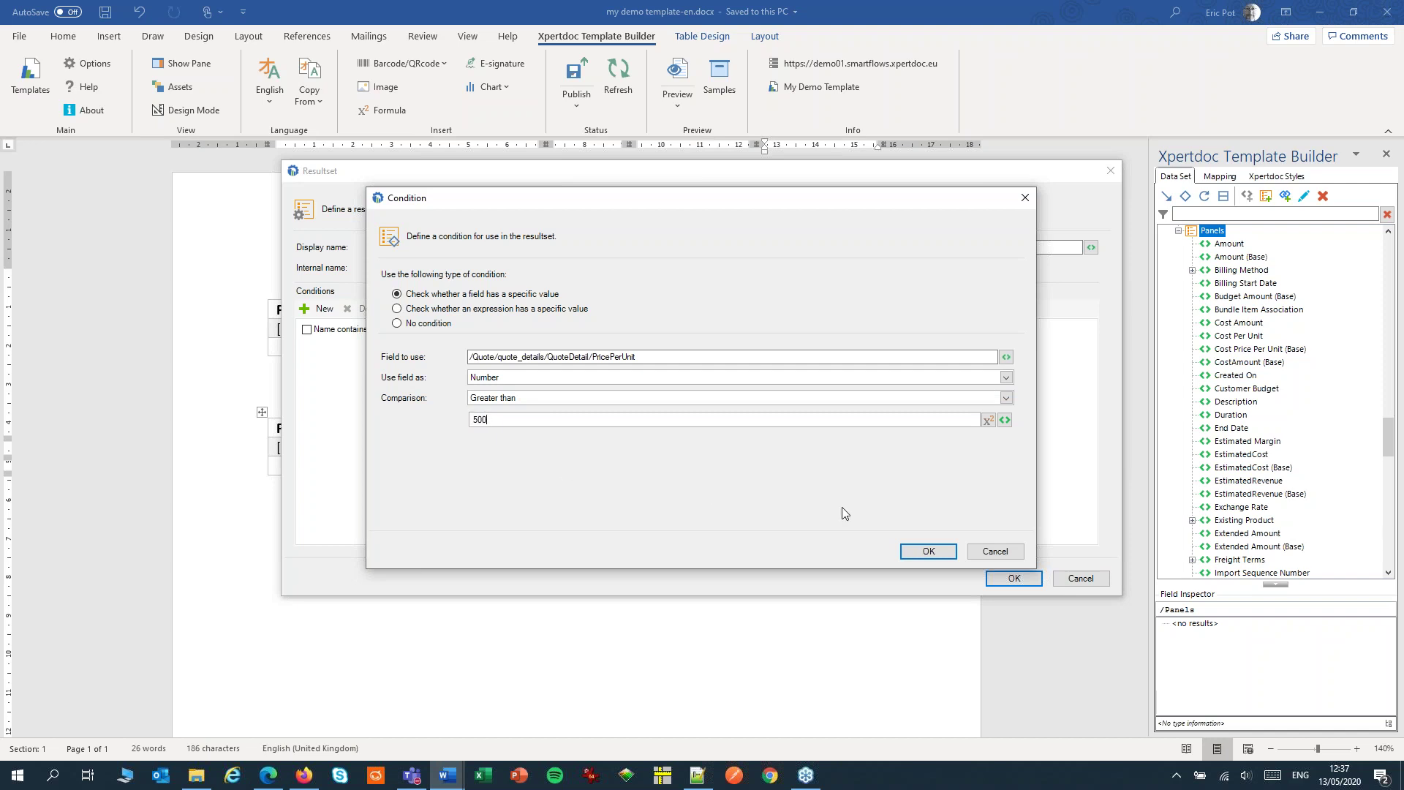
{"action": "left_click", "coordinate": [907, 552]}
{"action": "left_click", "coordinate": [1006, 578]}
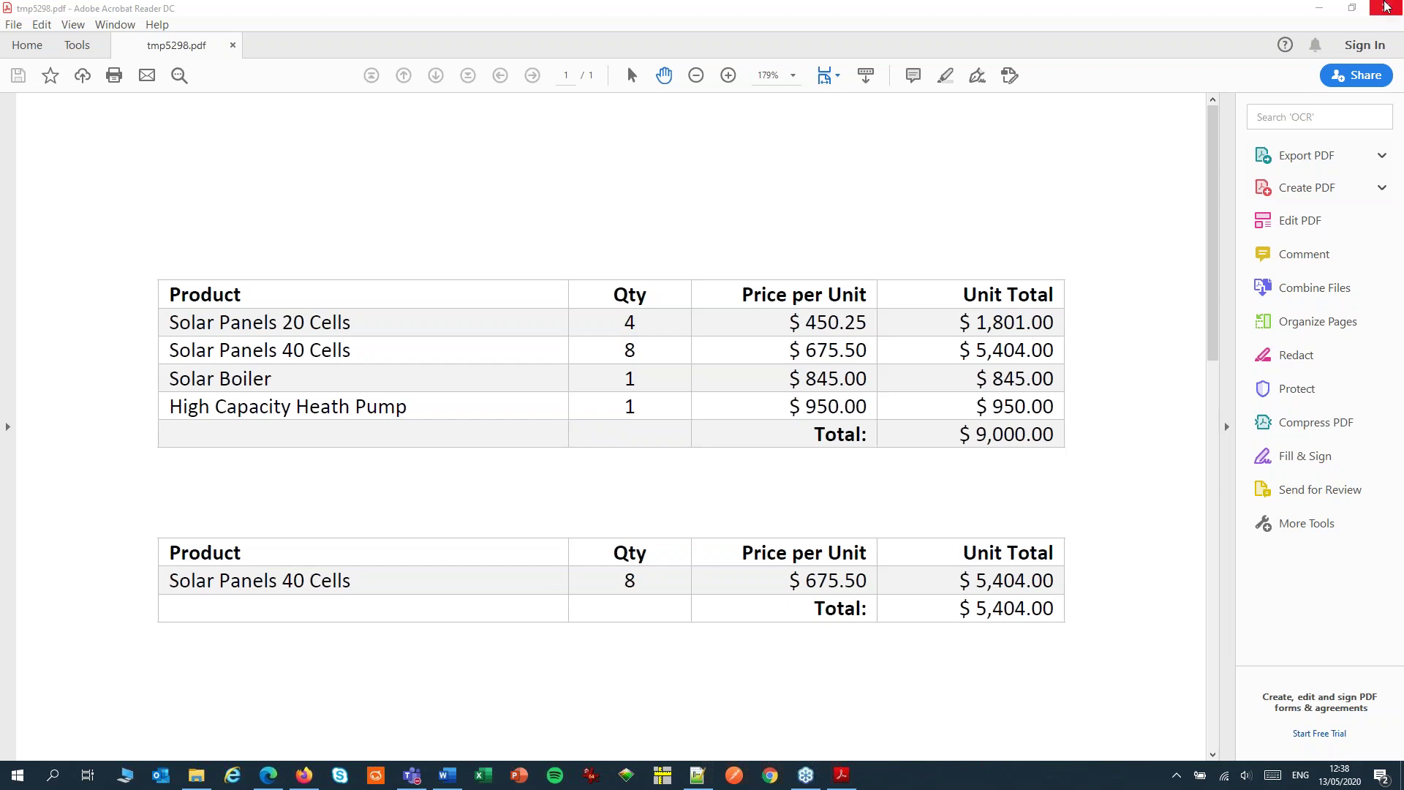
Close the tmp5298.pdf preview, which lists only Solar Panels 40 Cells at $5,404.00
{"action": "left_click", "coordinate": [1386, 7]}
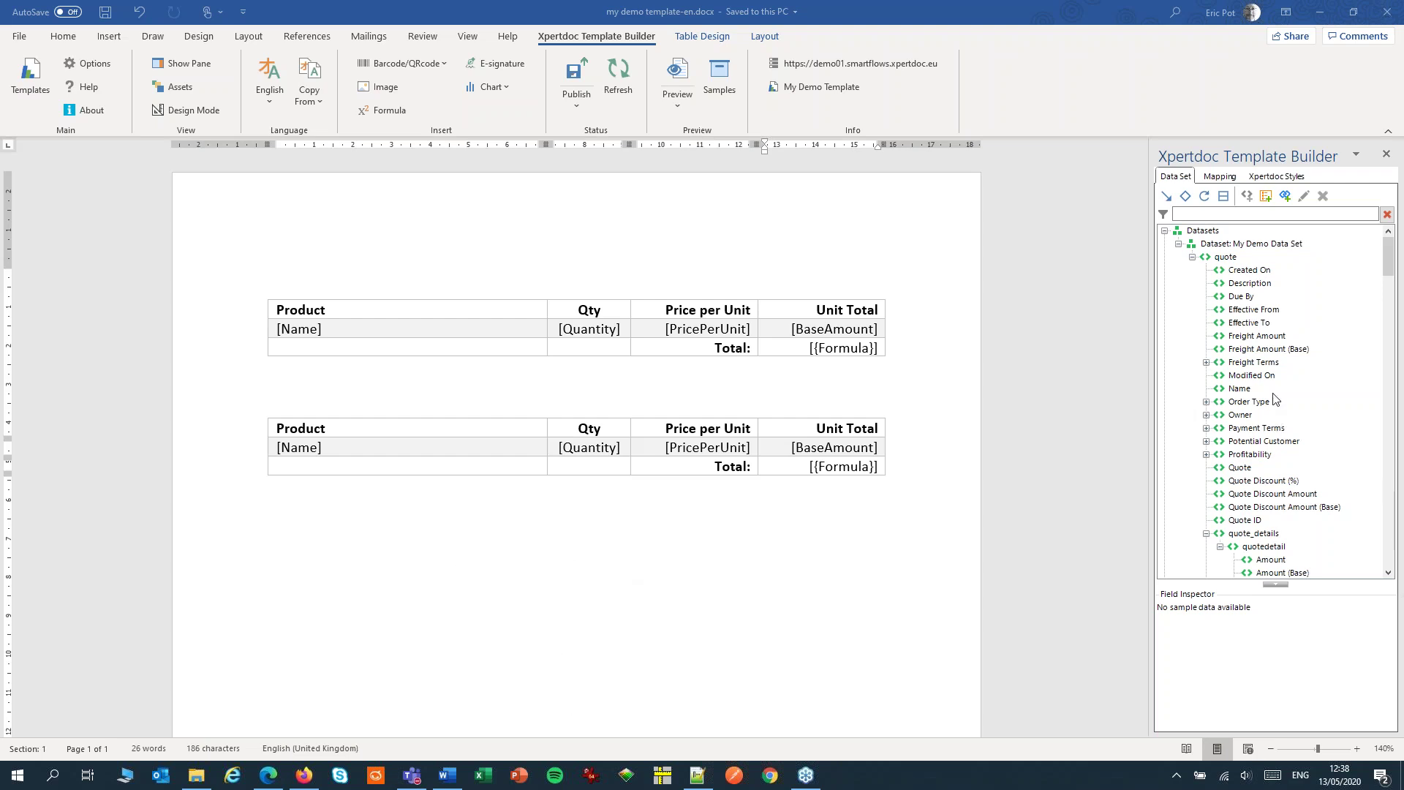
Remove the PricePerUnit > 500 condition from the Panels resultset
{"action": "left_click", "coordinate": [1390, 266]}
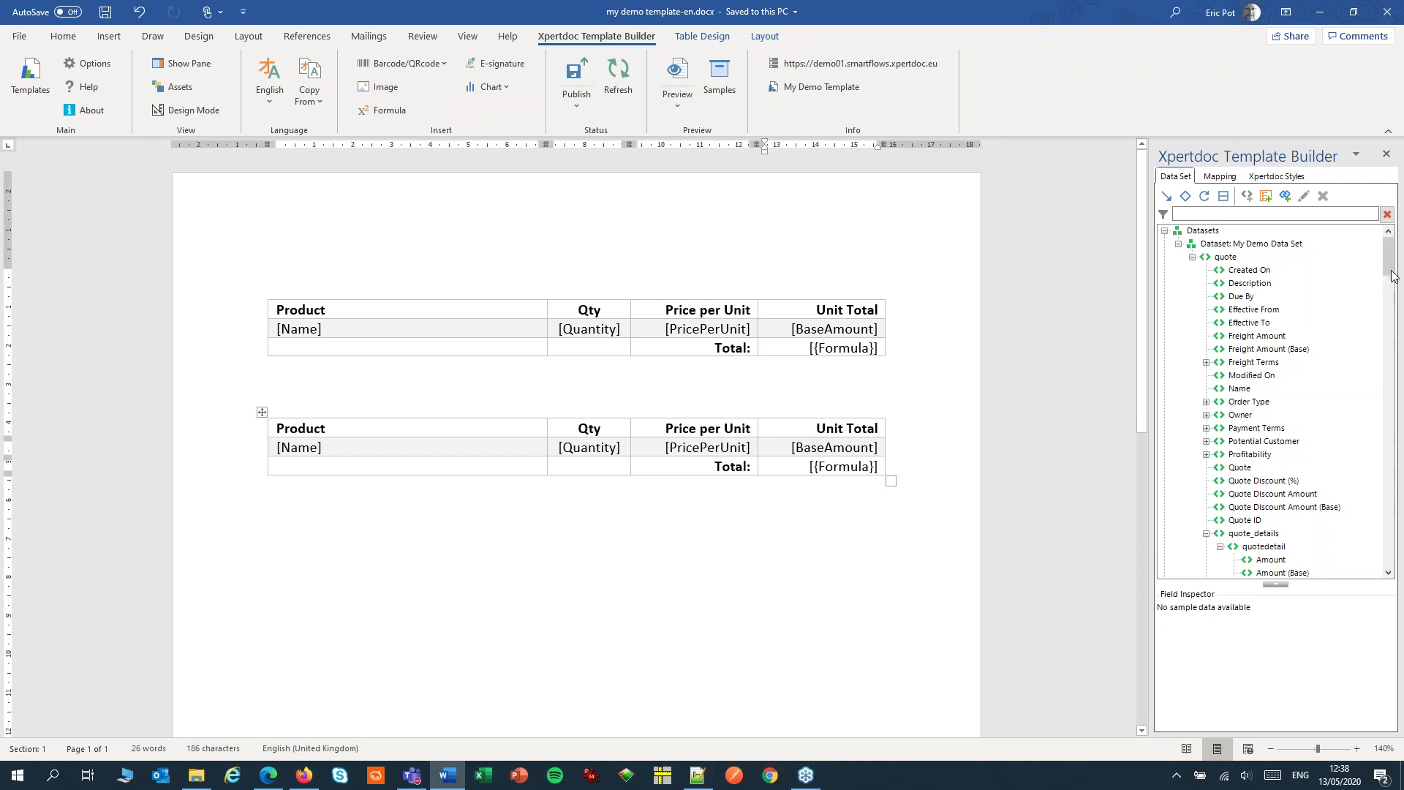
{"action": "left_click_drag", "start_coordinate": [1391, 266], "coordinate": [1400, 326]}
{"action": "scroll", "coordinate": [1205, 271], "scroll_direction": "down", "scroll_amount": 8}
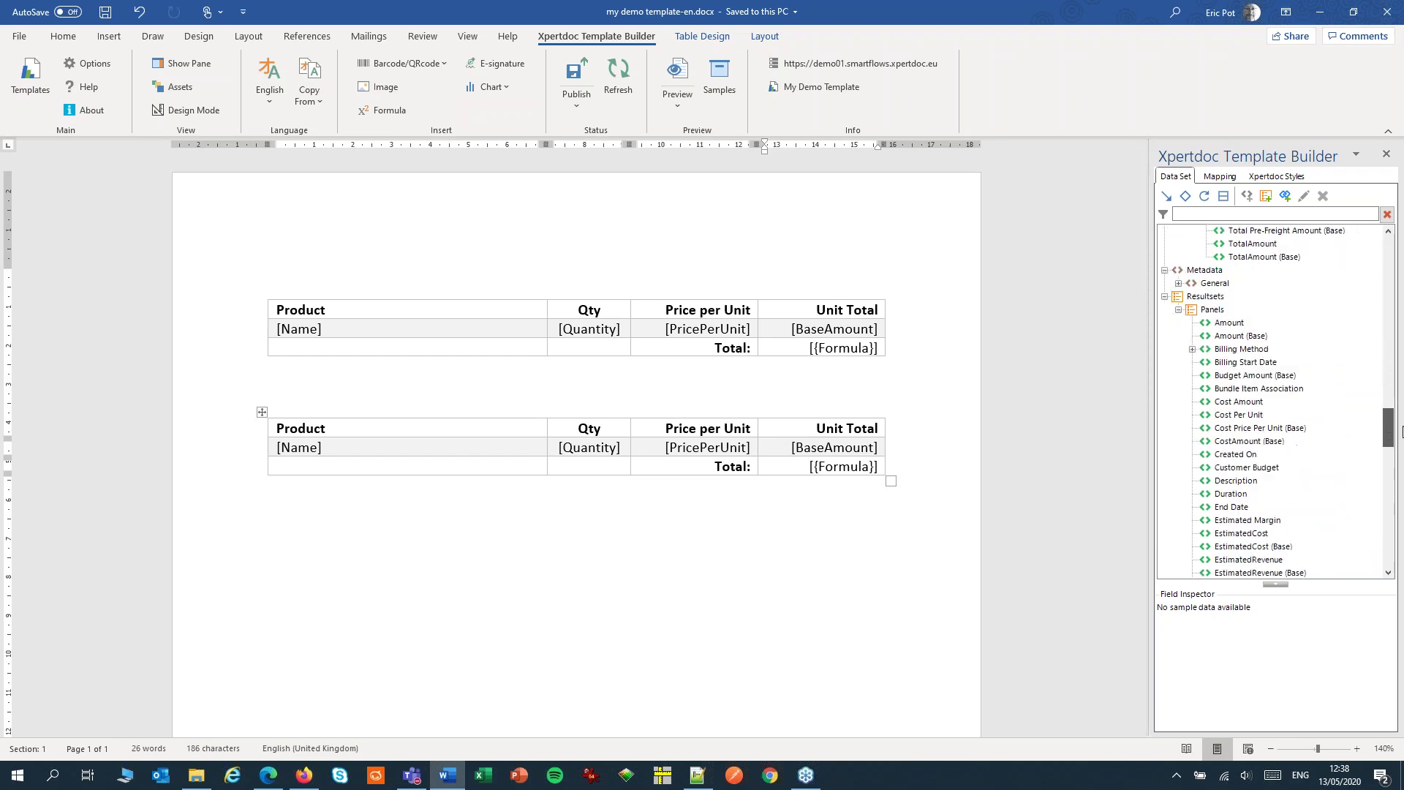
{"action": "left_click", "coordinate": [1208, 270]}
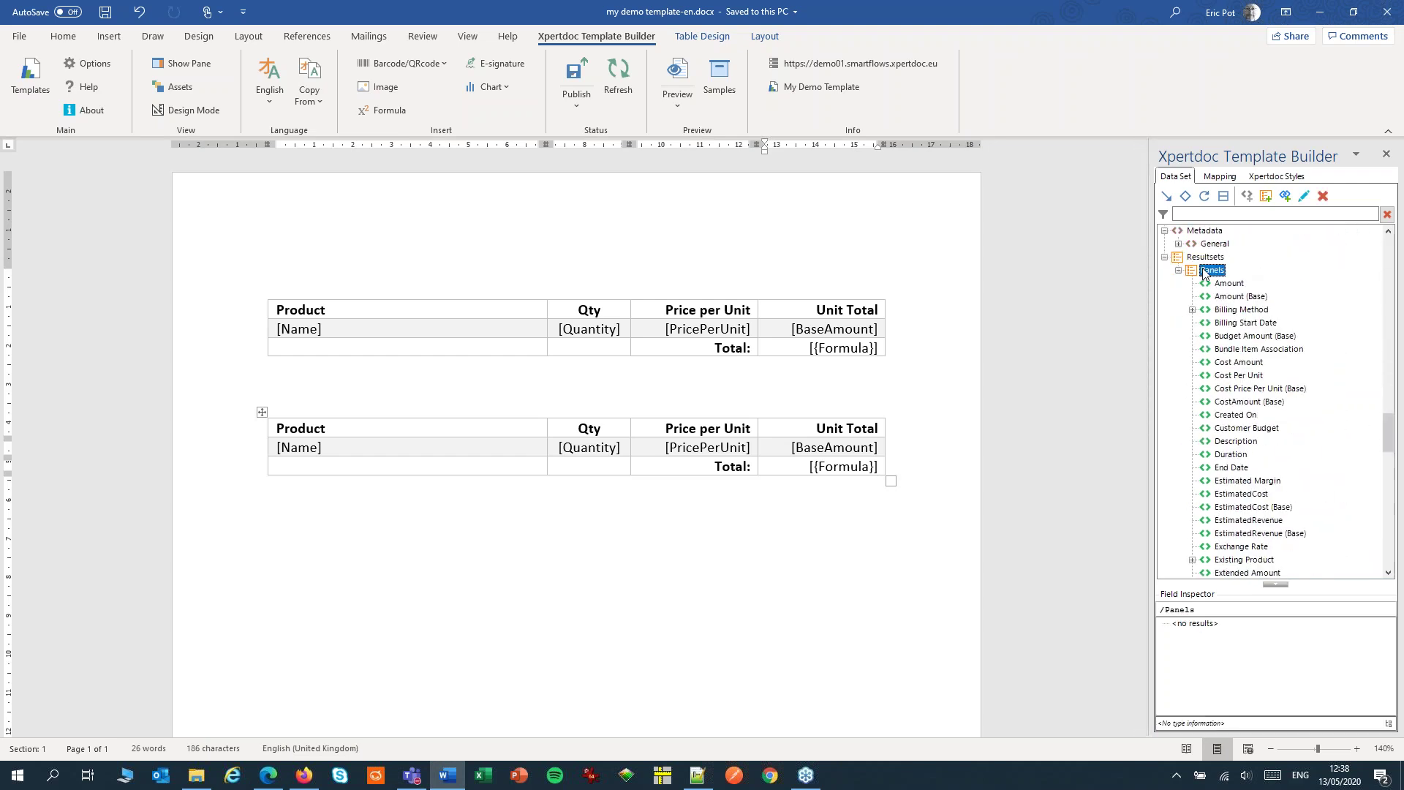
{"action": "left_click", "coordinate": [1304, 198]}
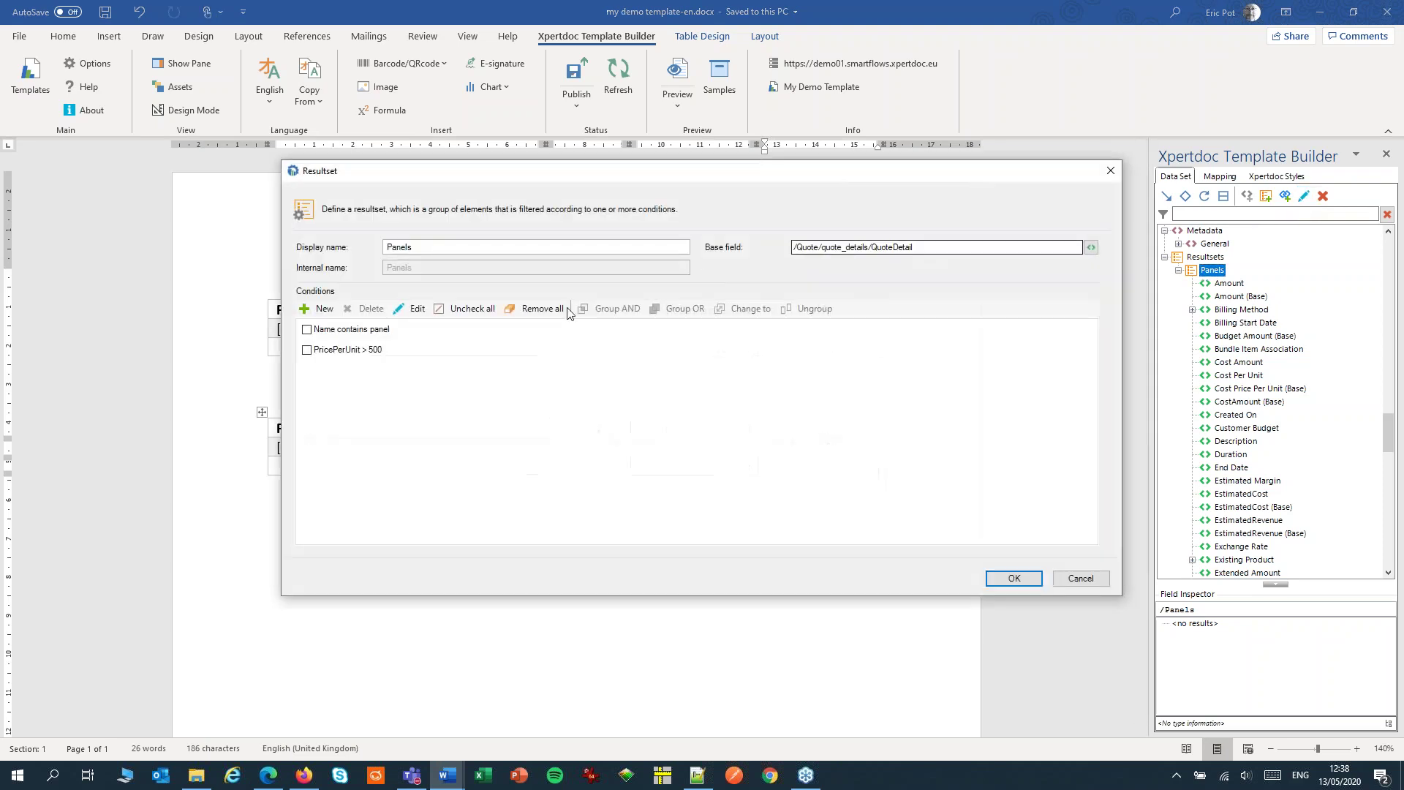
{"action": "left_click", "coordinate": [331, 351]}
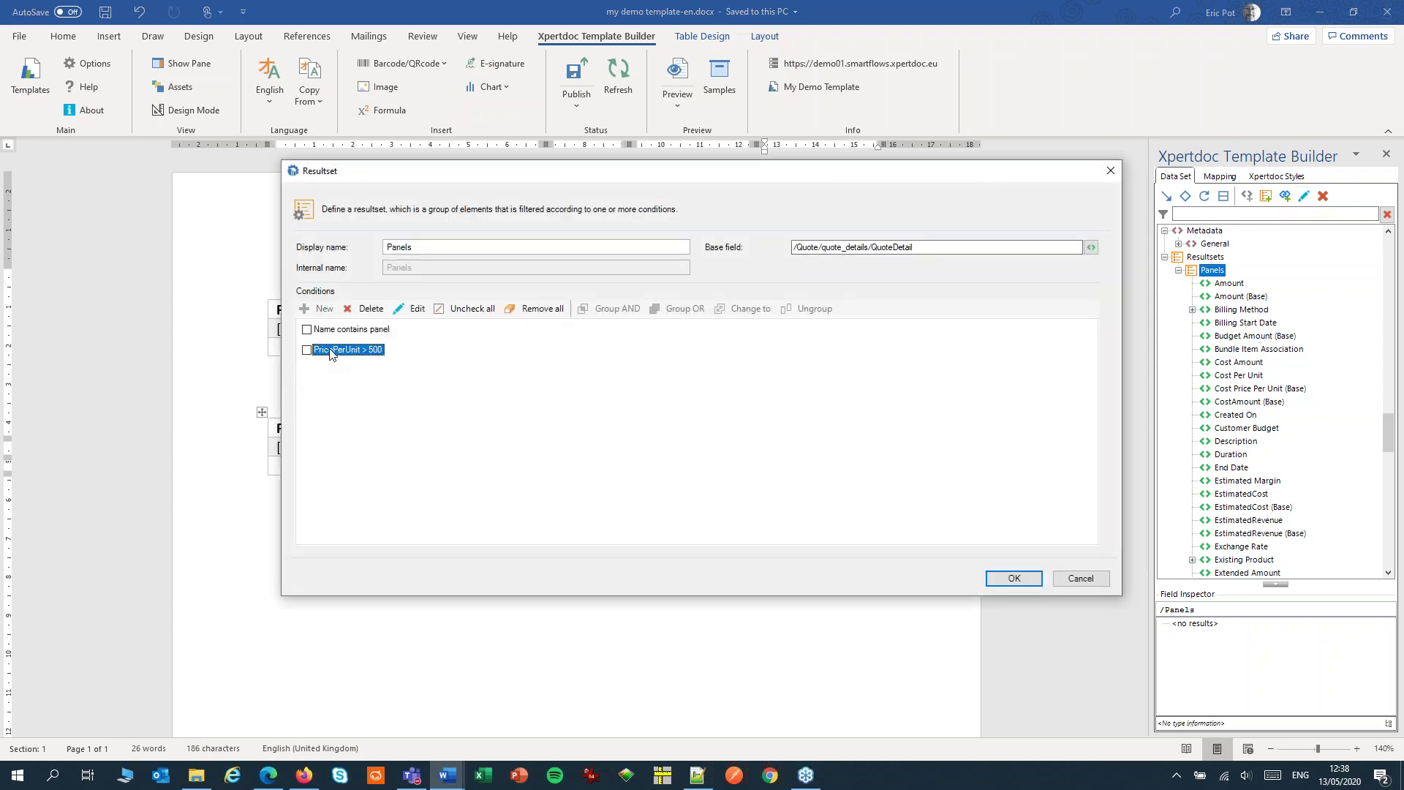
{"action": "left_click", "coordinate": [365, 309]}
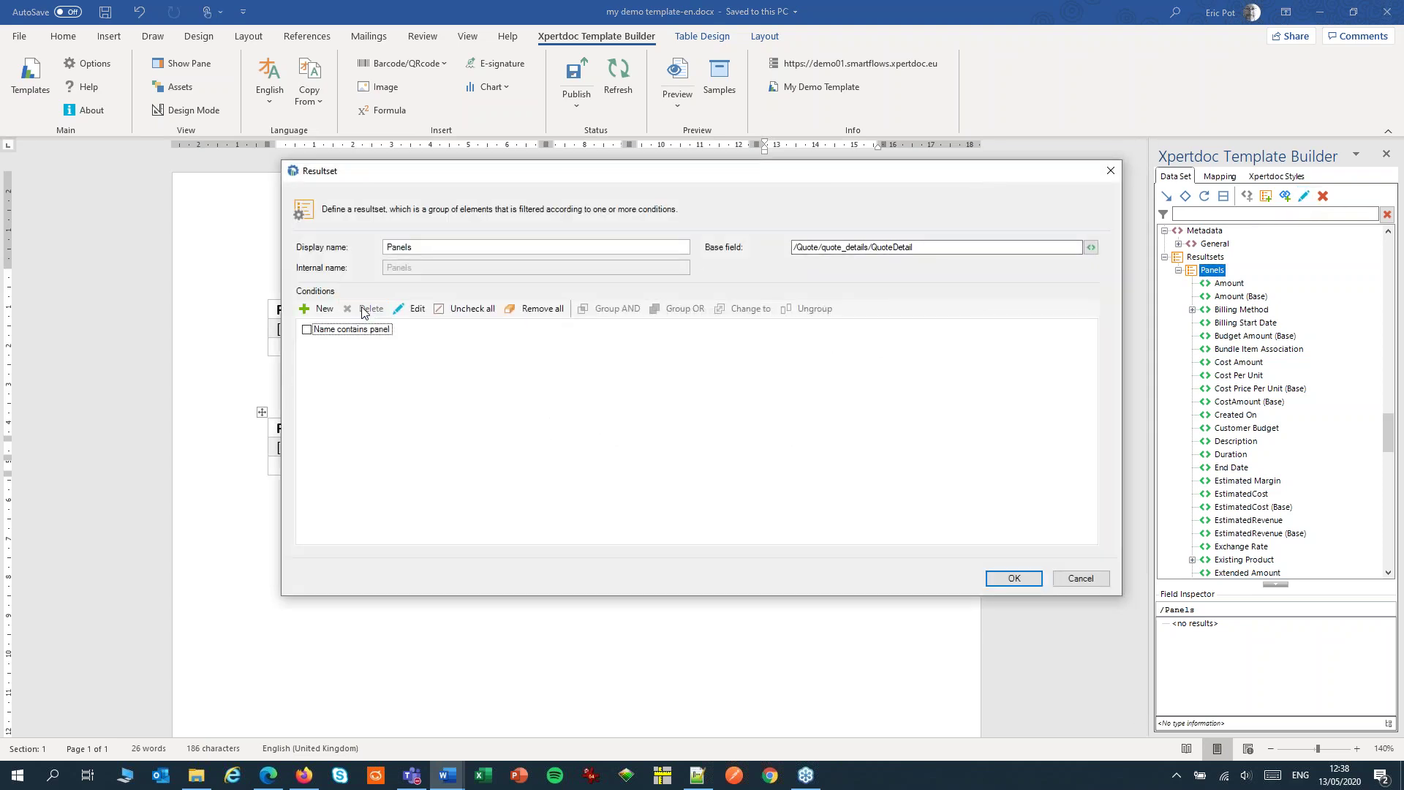
Add a new condition on quote_details > quotedetail > Existing Product > Product Name
{"action": "left_click", "coordinate": [319, 310]}
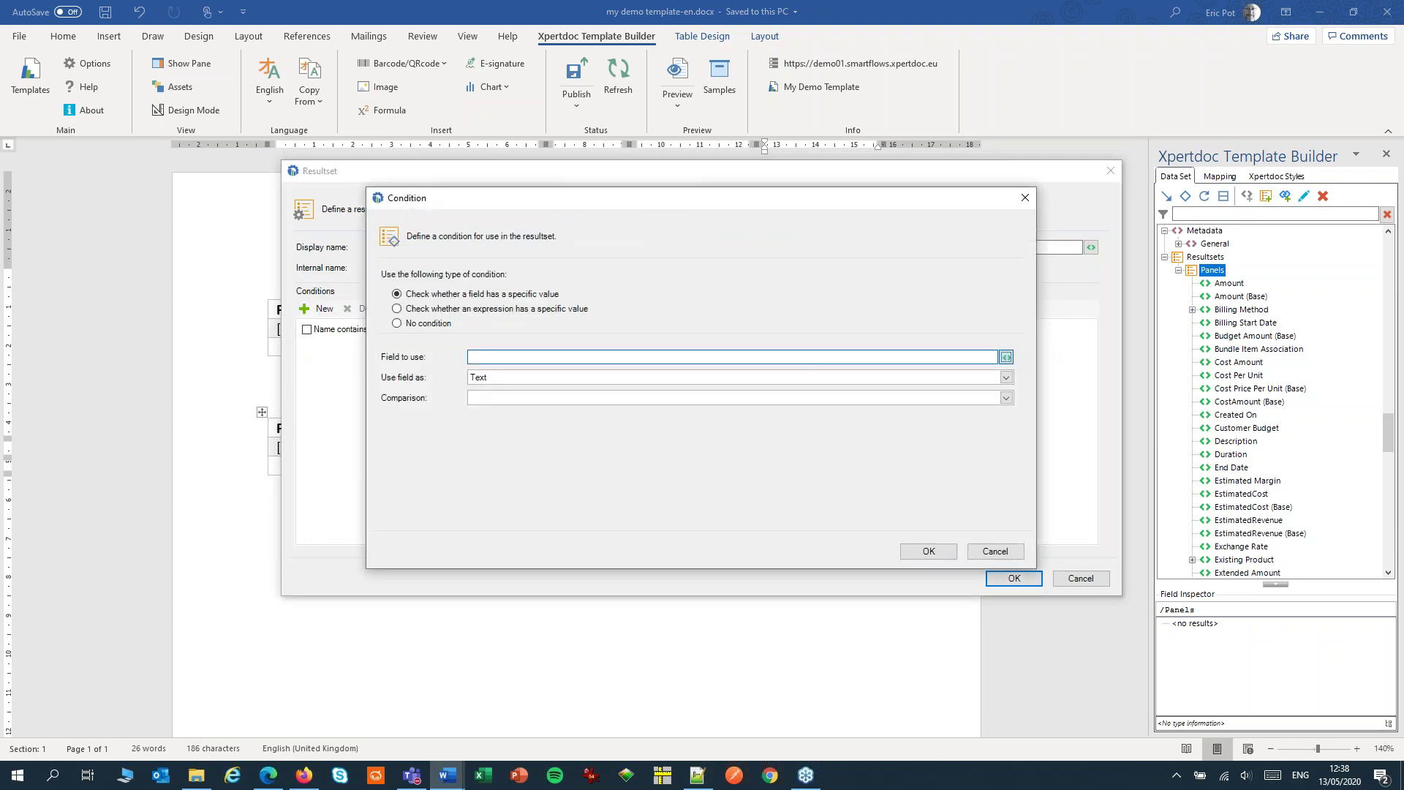
{"action": "left_click", "coordinate": [1007, 357]}
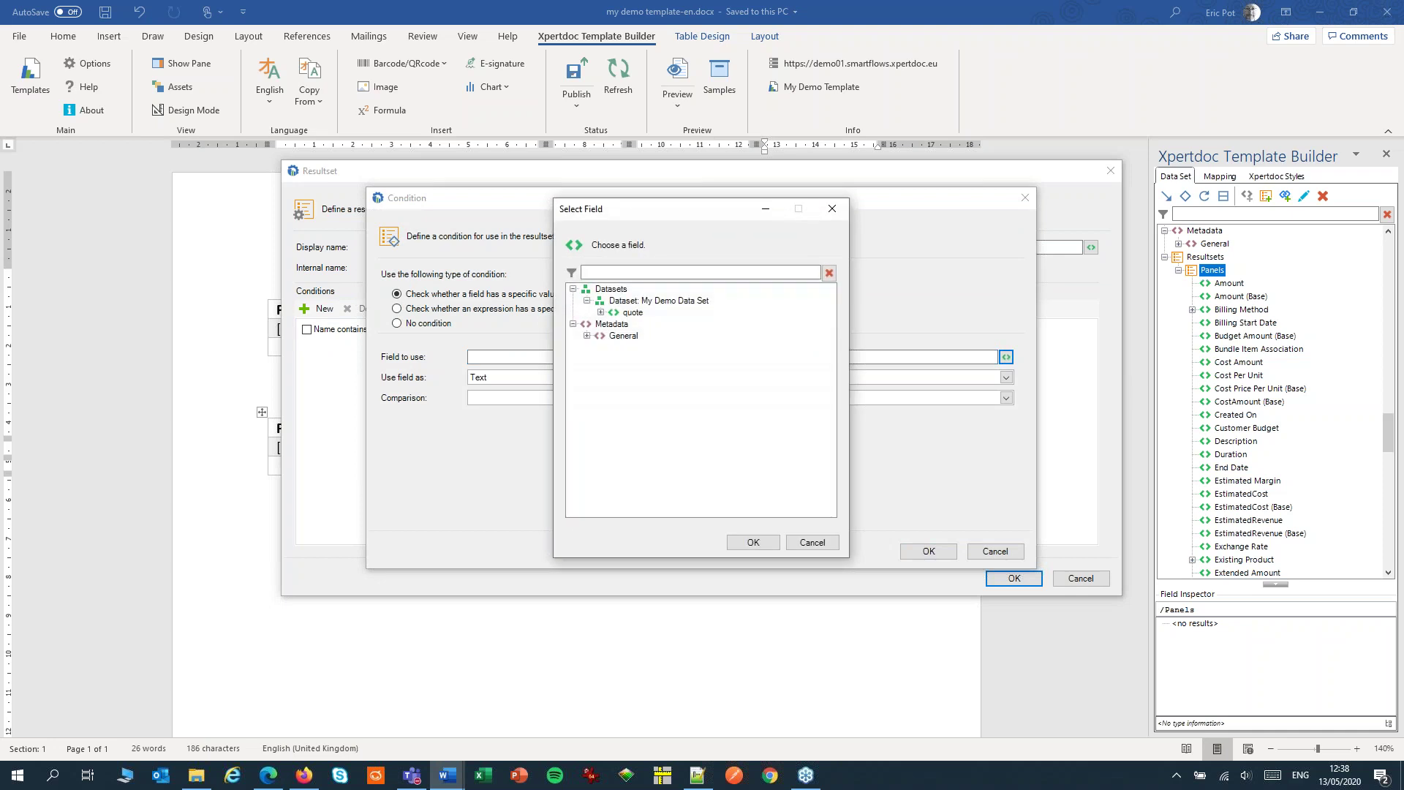
{"action": "left_click", "coordinate": [601, 313]}
{"action": "left_click_drag", "start_coordinate": [830, 314], "coordinate": [828, 388]}
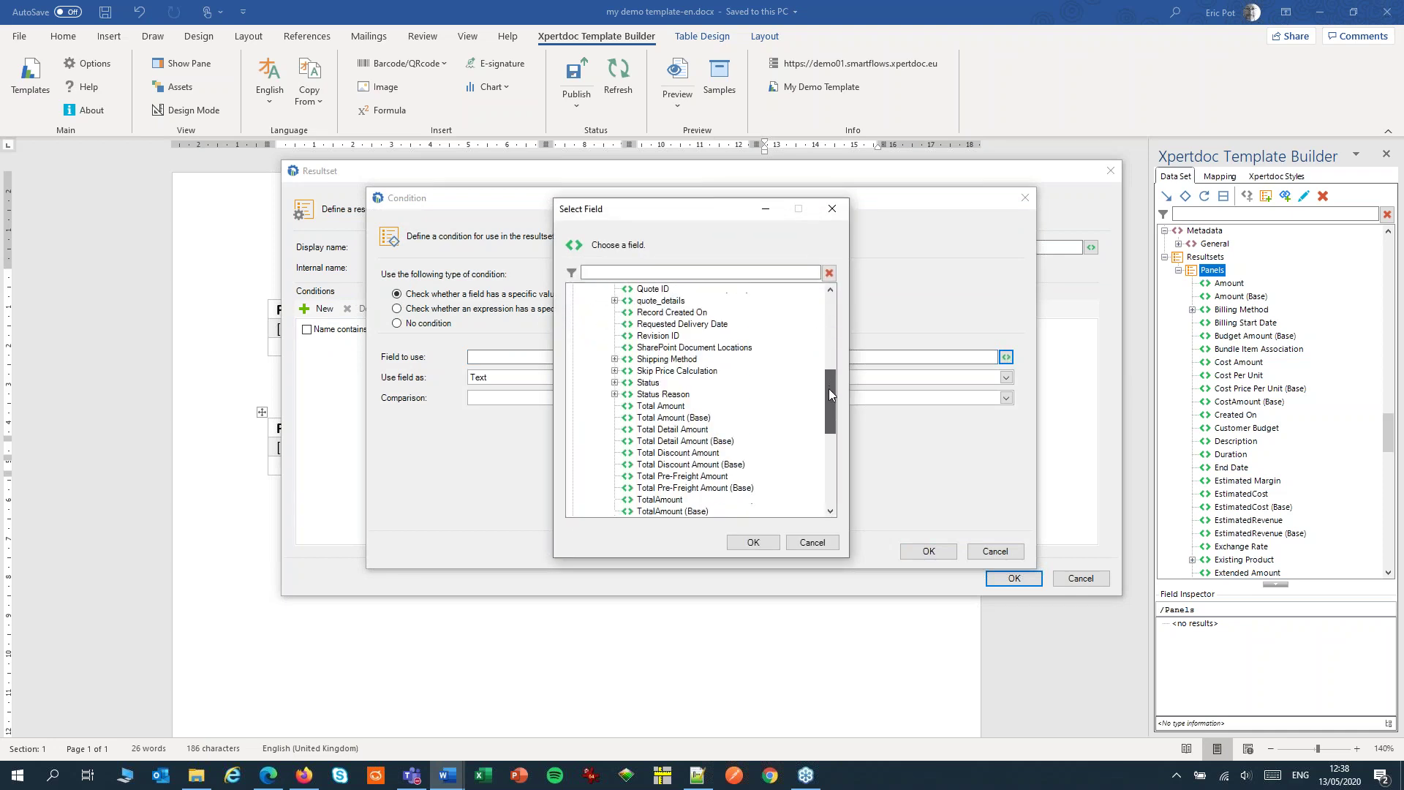
{"action": "left_click", "coordinate": [615, 300]}
{"action": "left_click", "coordinate": [628, 312]}
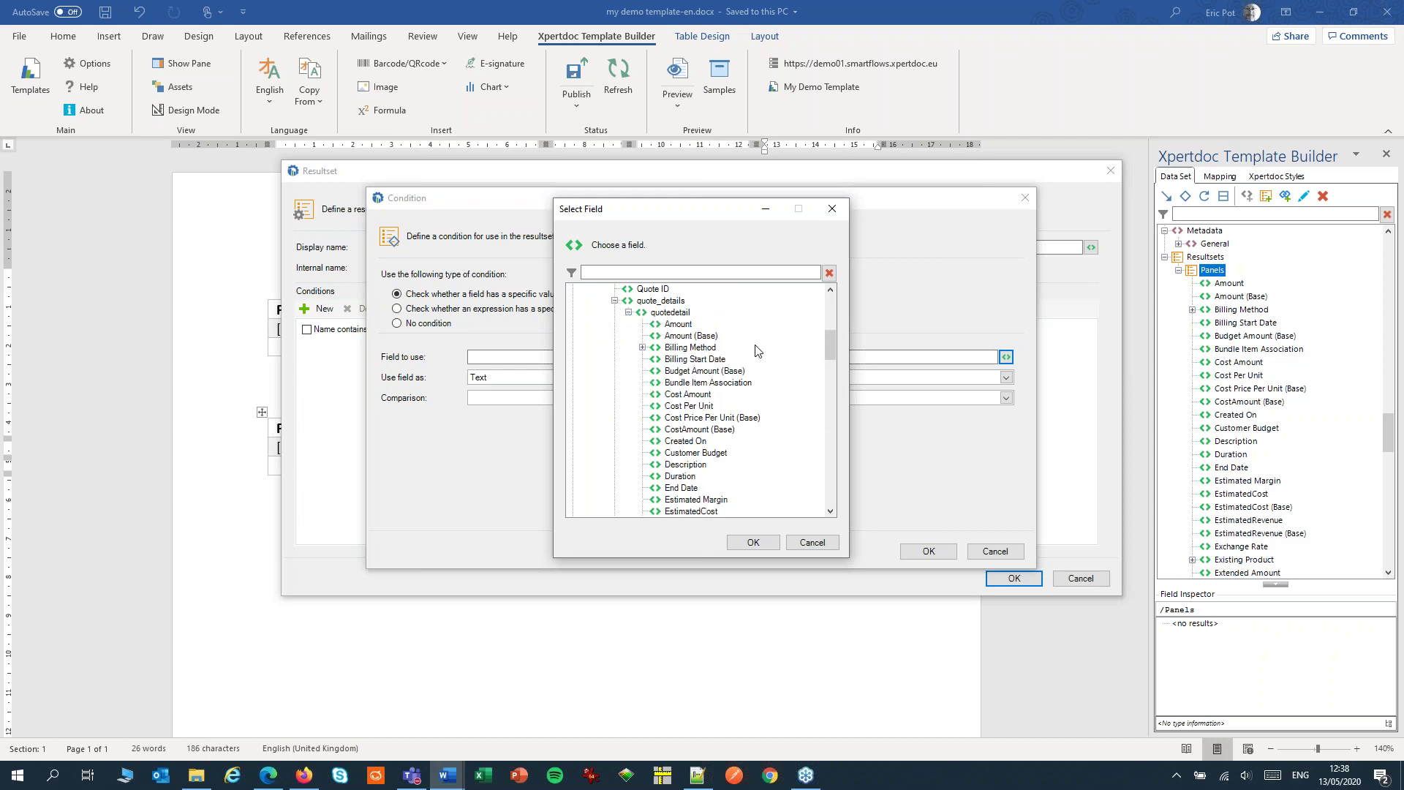
{"action": "left_click_drag", "start_coordinate": [828, 340], "coordinate": [805, 370]}
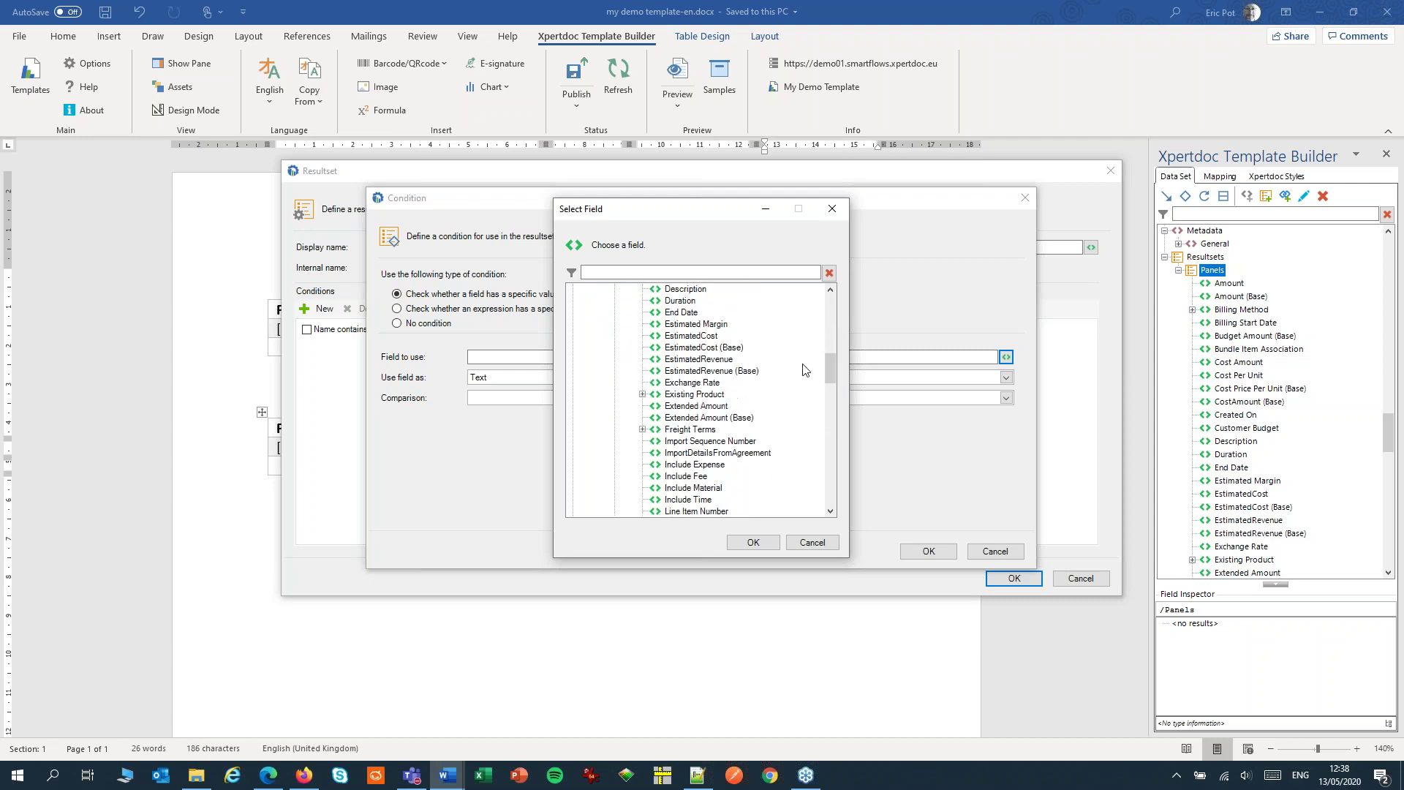
{"action": "left_click", "coordinate": [642, 394]}
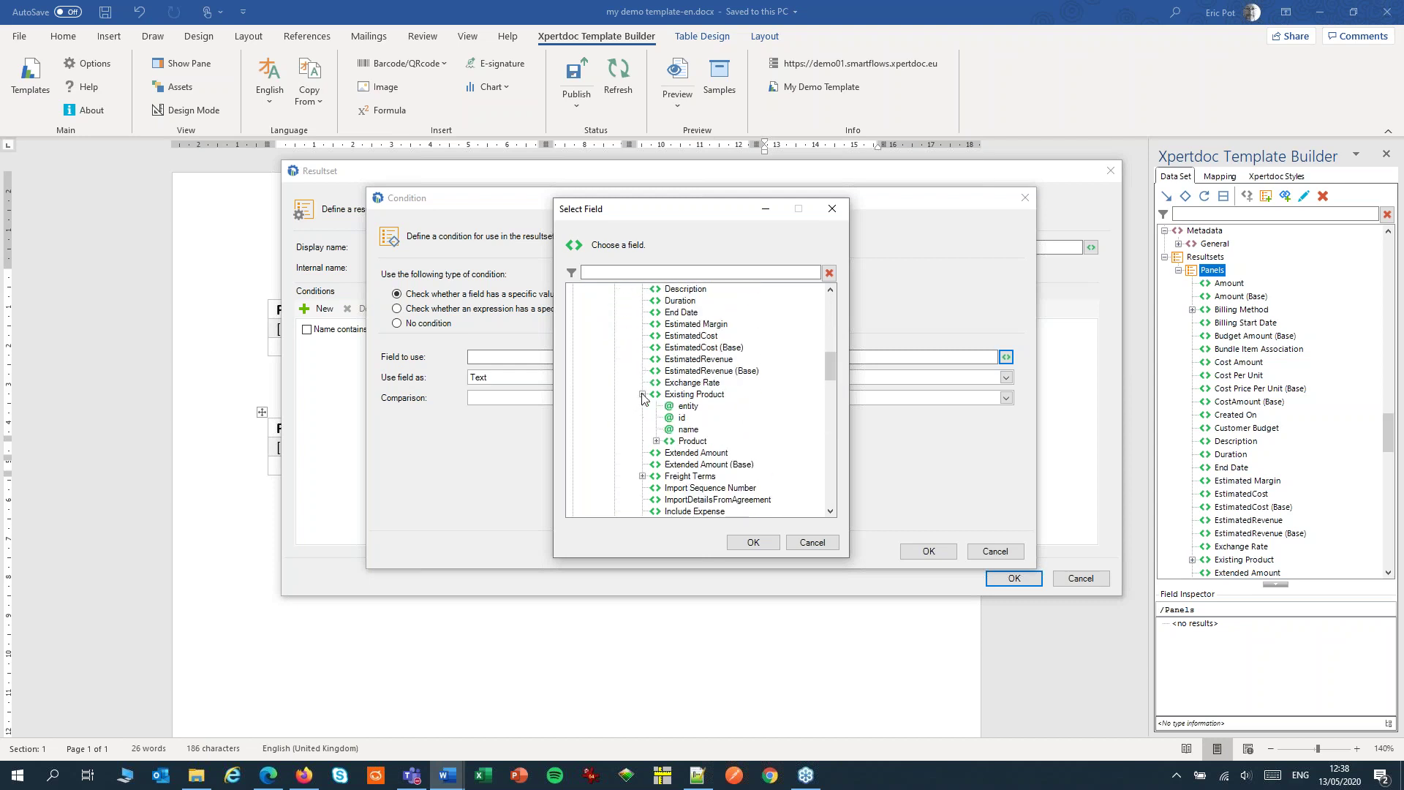
{"action": "left_click", "coordinate": [656, 441]}
{"action": "scroll", "coordinate": [697, 424], "scroll_direction": "down", "scroll_amount": 3}
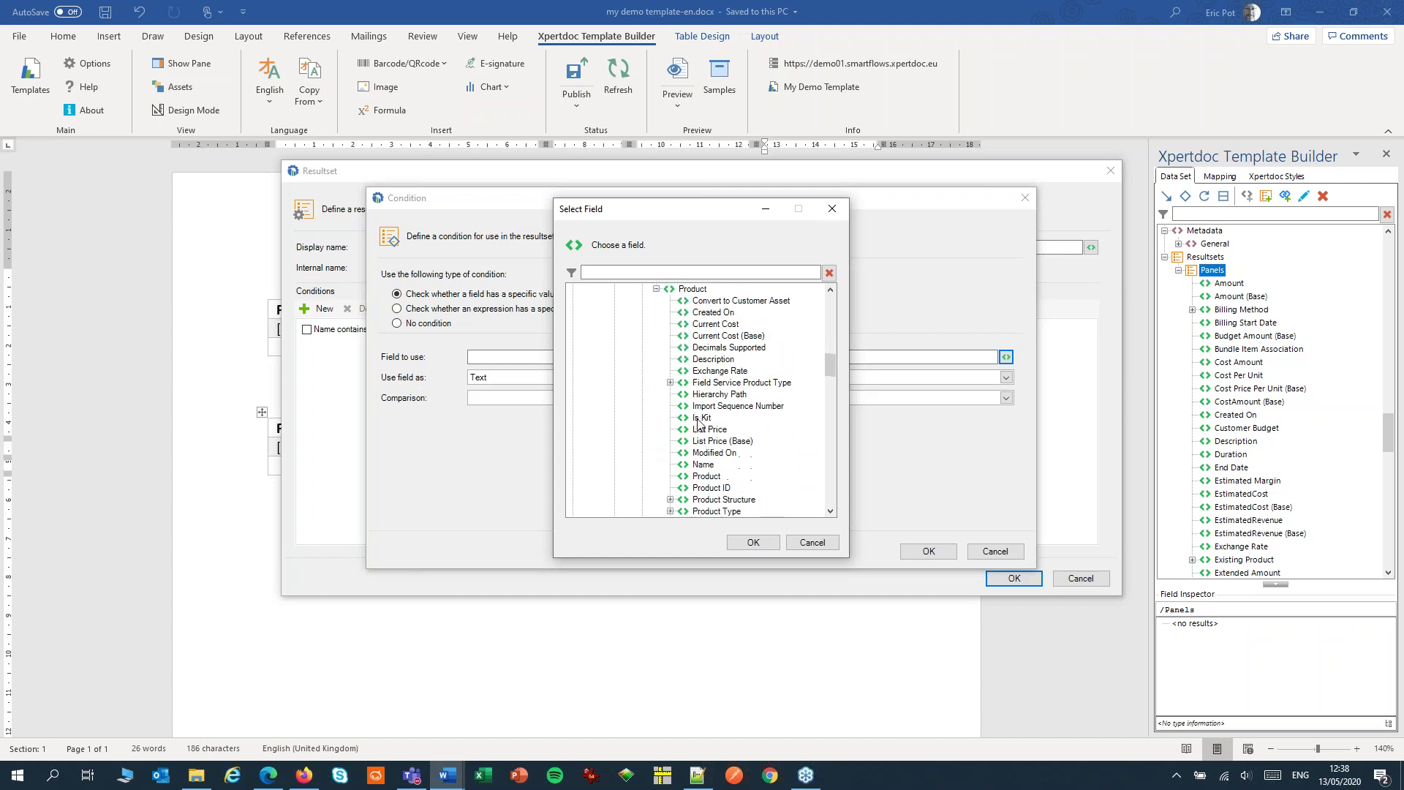
{"action": "left_click", "coordinate": [703, 464]}
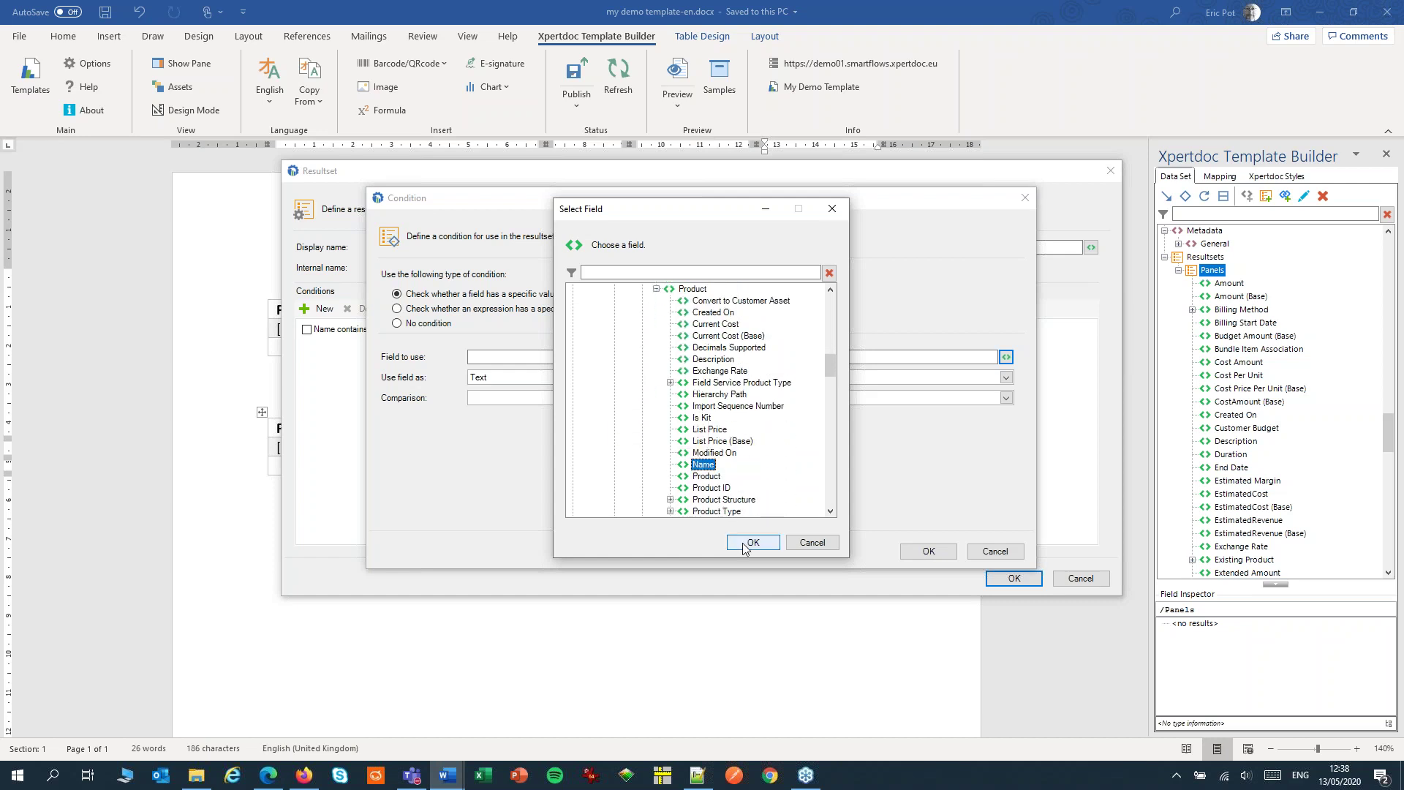
{"action": "left_click", "coordinate": [752, 543]}
Set the comparison to Contains with the value 'pump'
{"action": "left_click", "coordinate": [512, 400]}
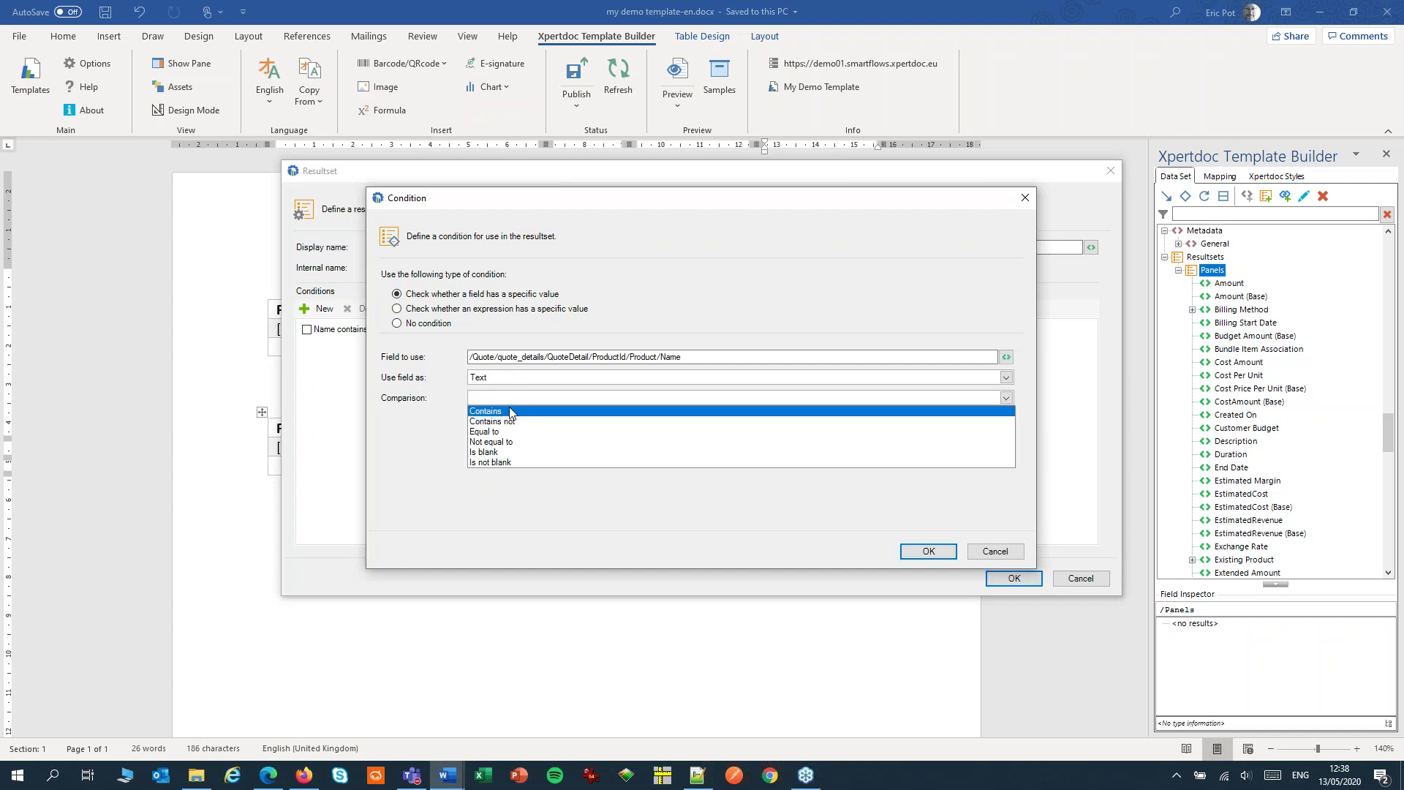
{"action": "left_click", "coordinate": [510, 411]}
{"action": "left_click", "coordinate": [511, 417]}
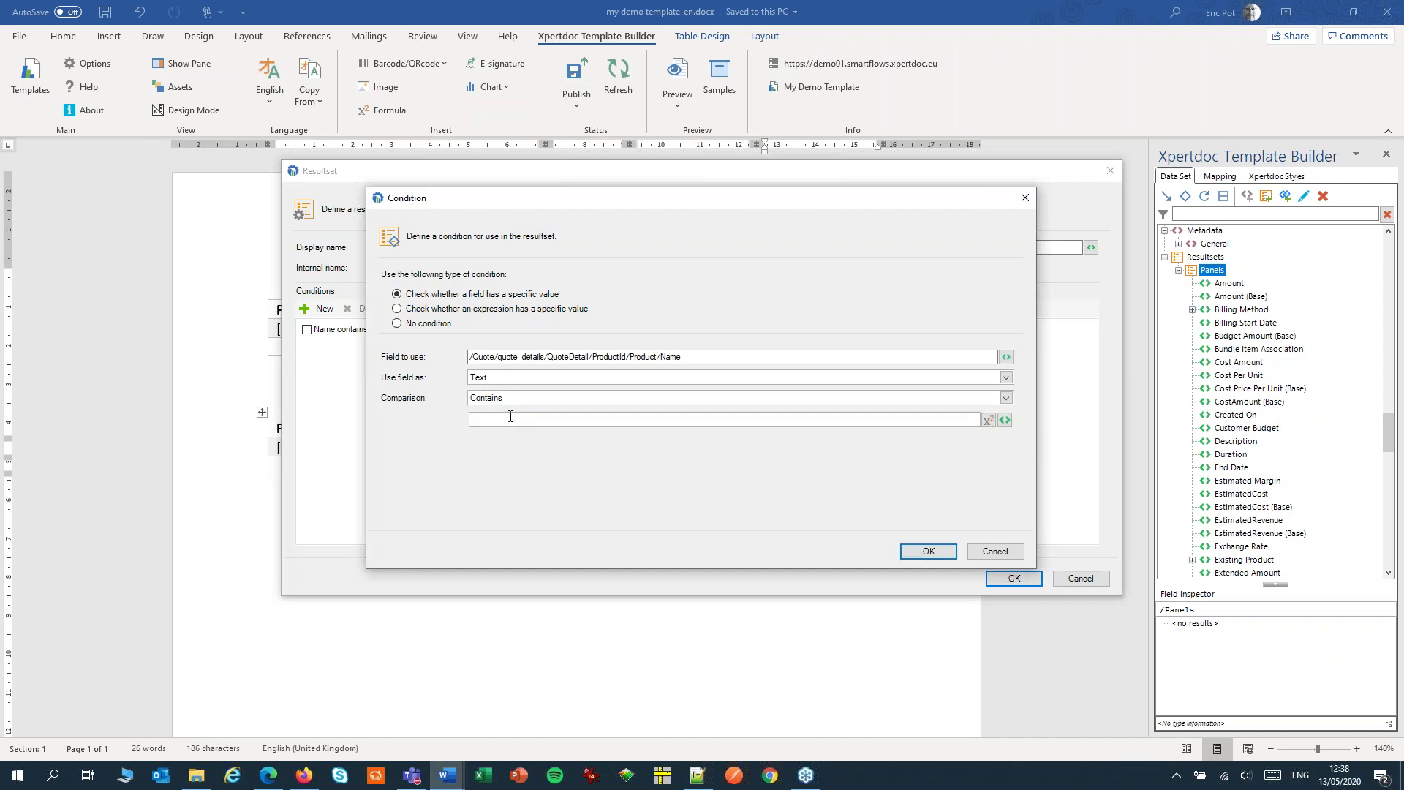
{"action": "type", "text": "pump"}
Confirm 'Name contains pump', OR-group it with 'Name contains panel', and save Panels
{"action": "left_click", "coordinate": [936, 552]}
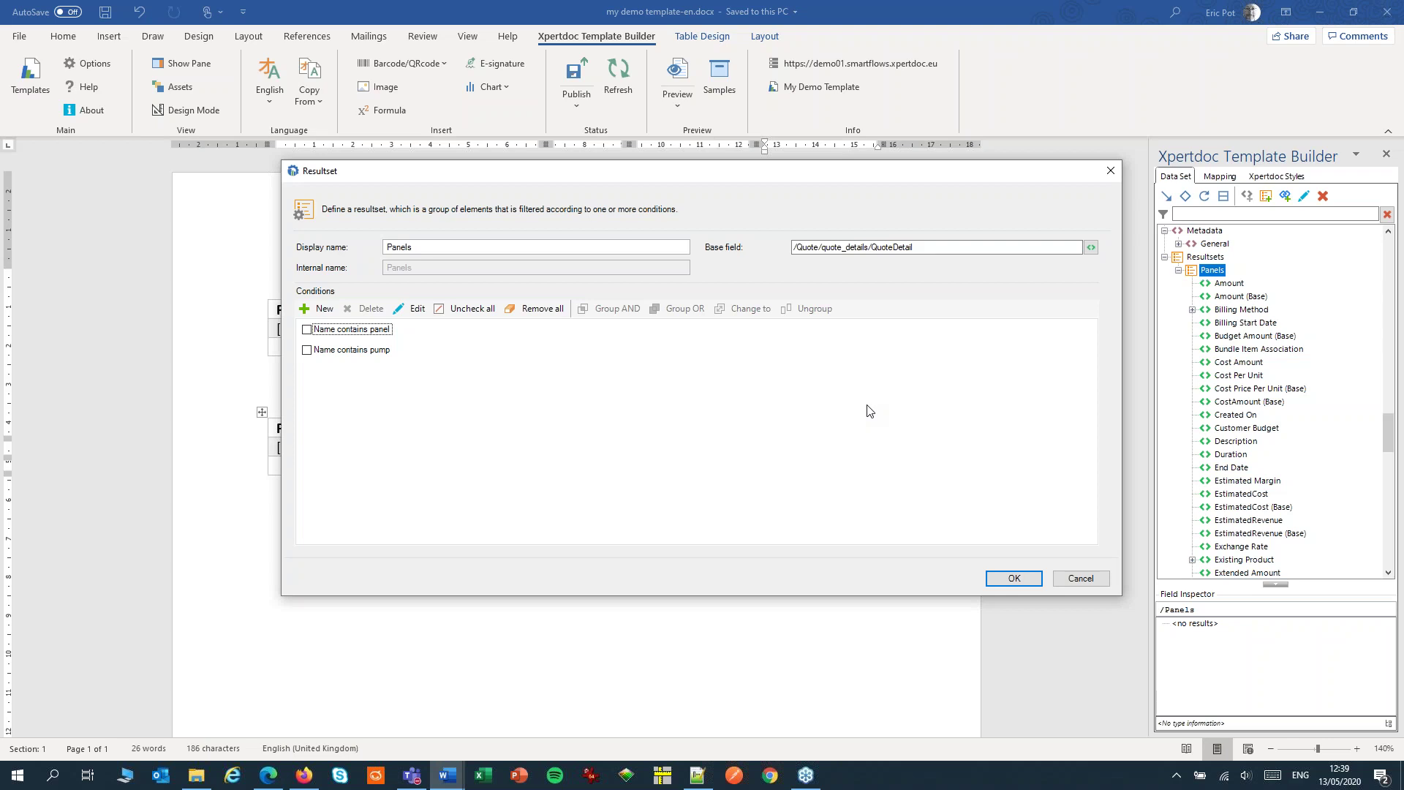
{"action": "left_click", "coordinate": [307, 330]}
{"action": "left_click", "coordinate": [307, 351]}
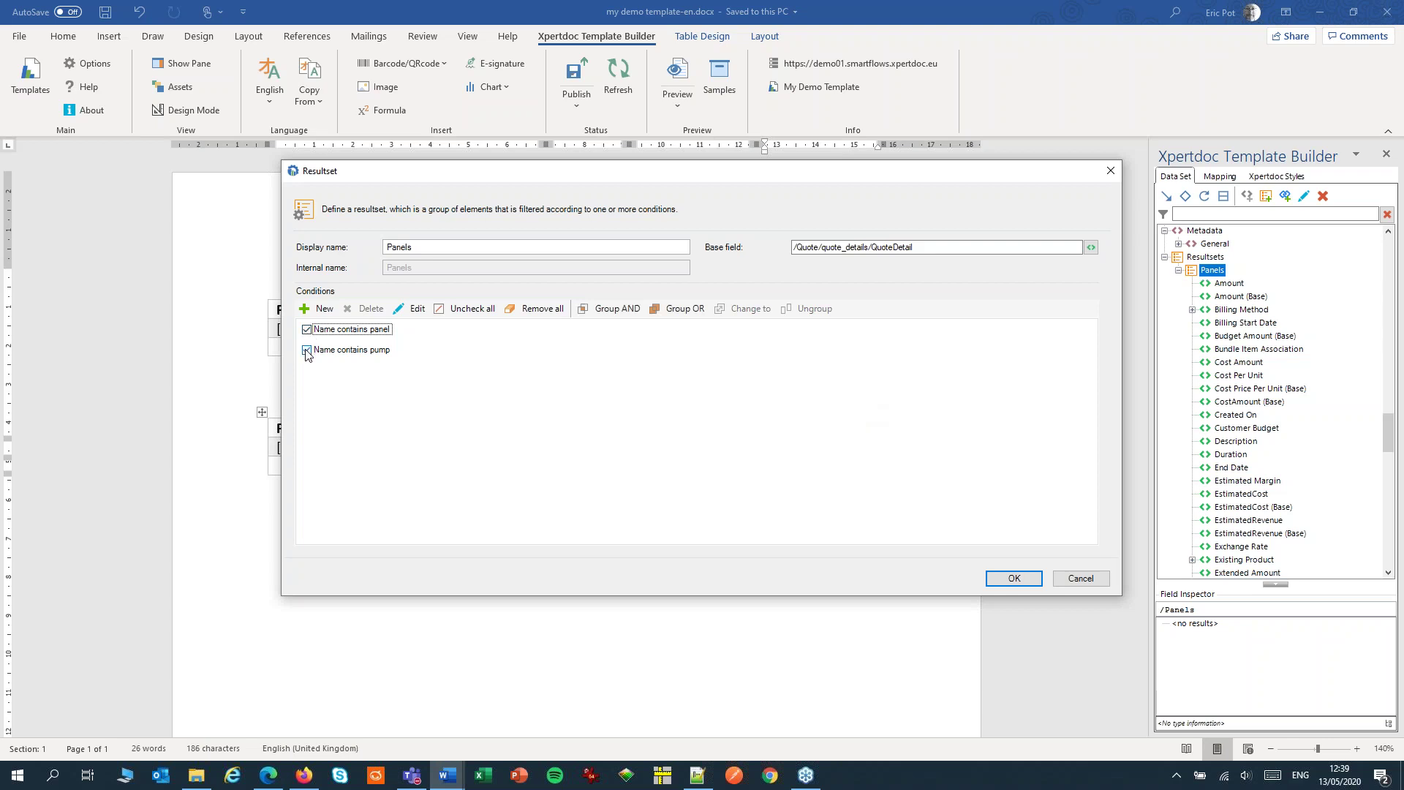
{"action": "left_click", "coordinate": [690, 309]}
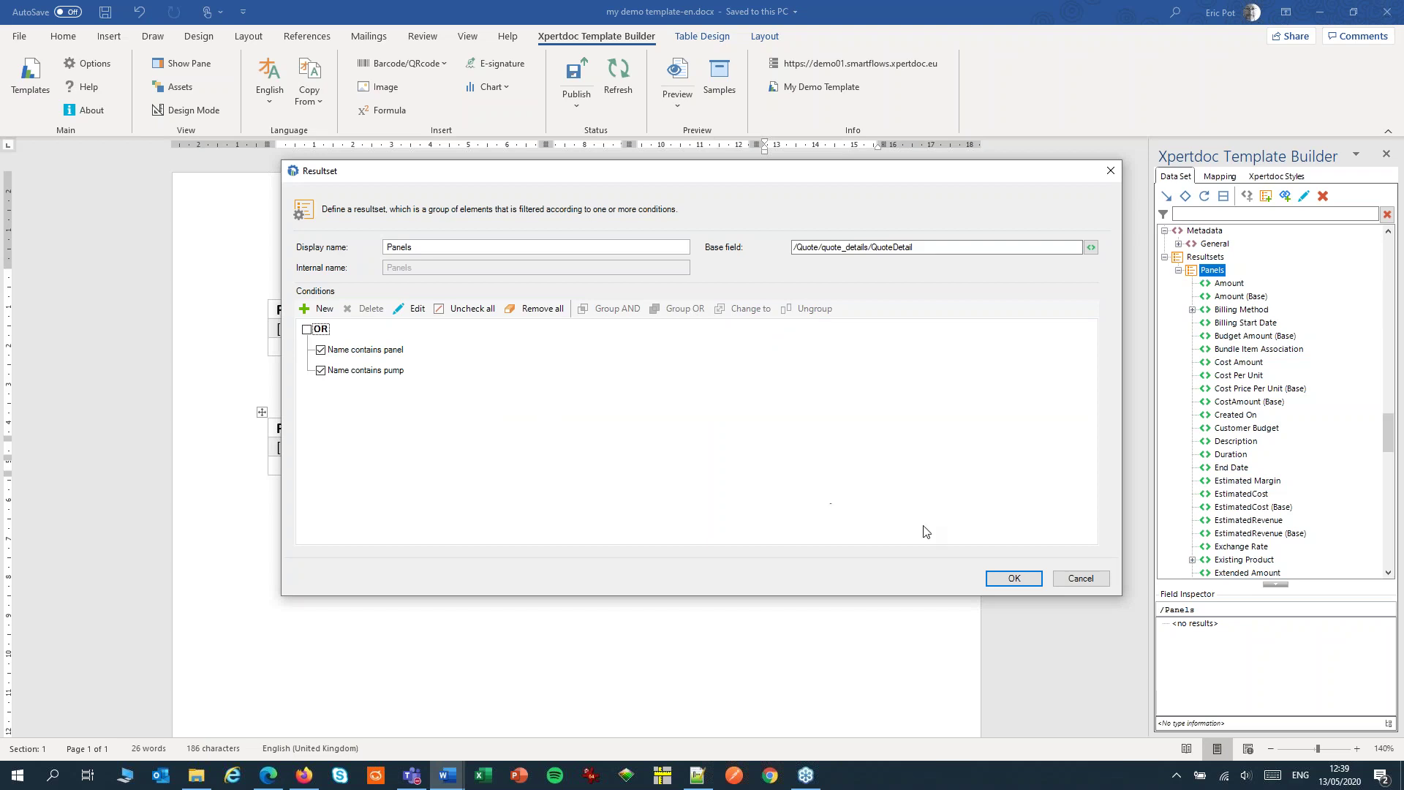
{"action": "left_click", "coordinate": [1009, 577]}
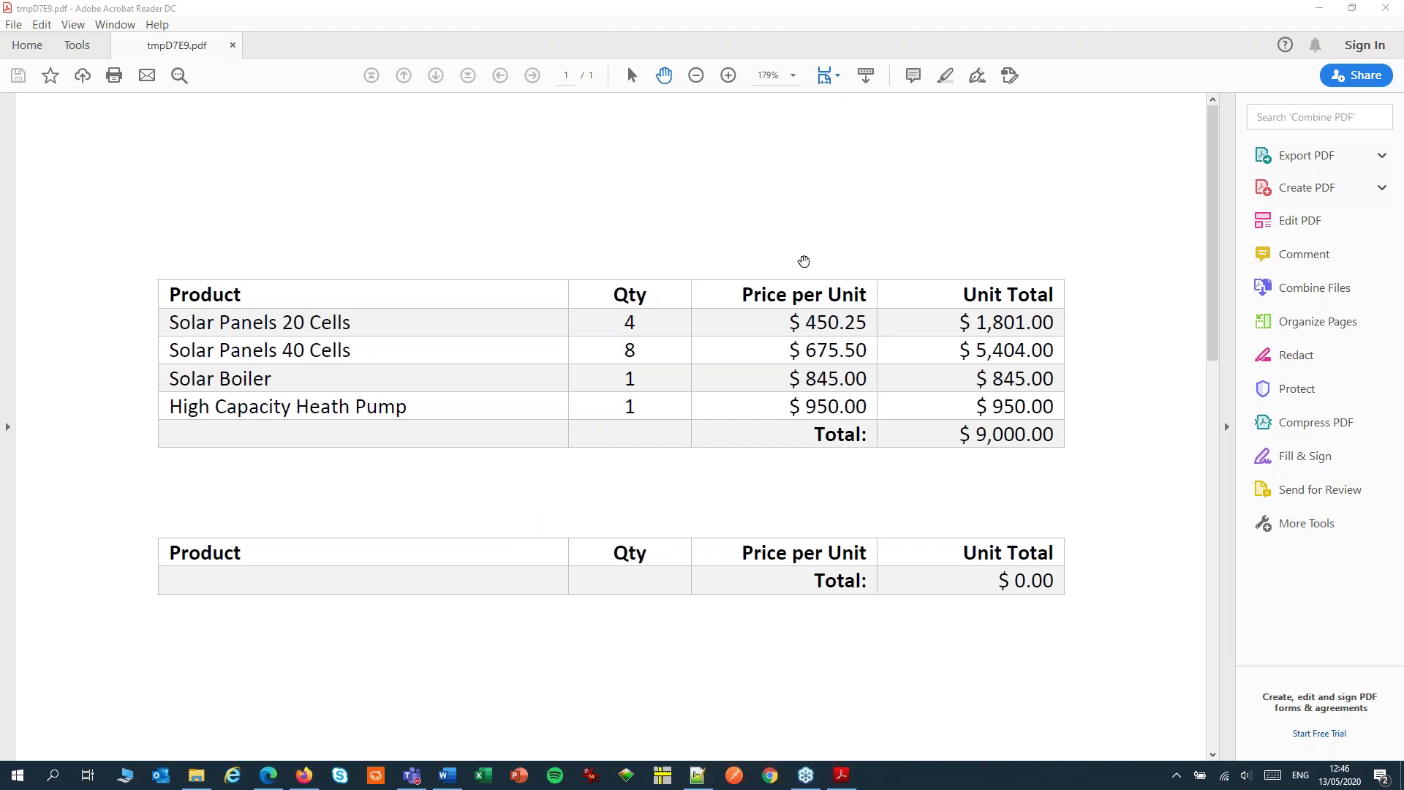
Close the tmpD7E9.pdf preview showing an empty second table at $0.00
{"action": "left_click", "coordinate": [1386, 7]}
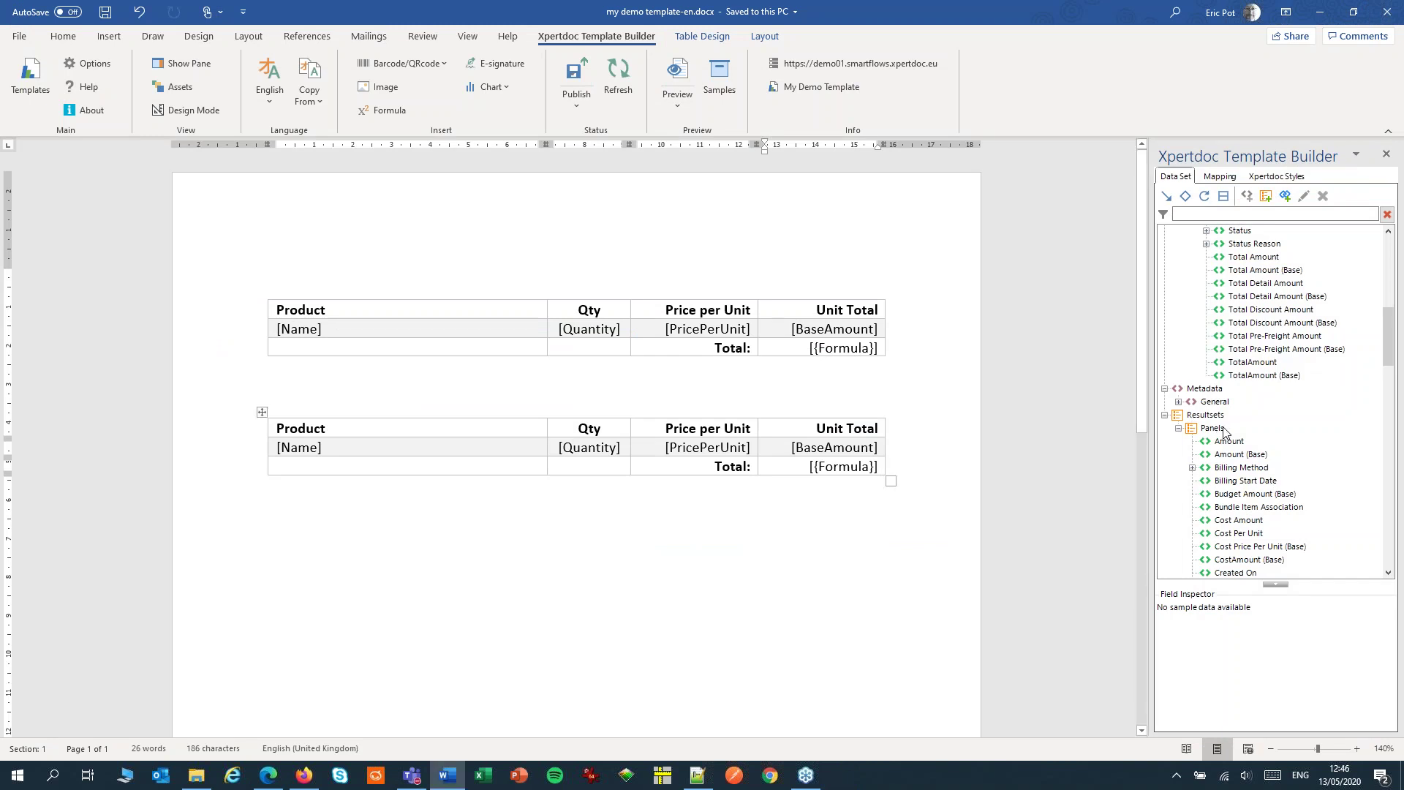
Start a new Panels condition on the quotedetail Price Per Unit field
{"action": "left_click", "coordinate": [1210, 429]}
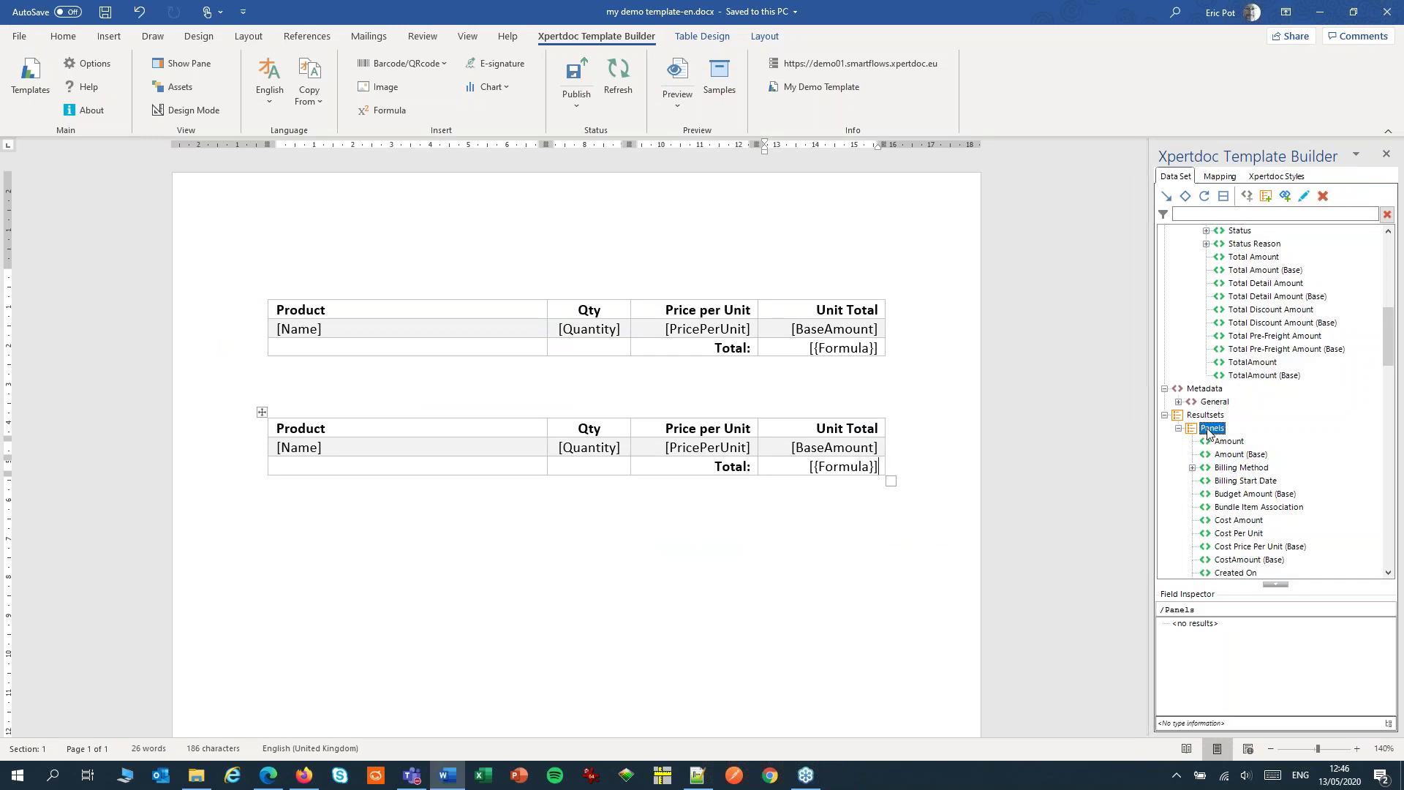
{"action": "left_click", "coordinate": [1304, 196]}
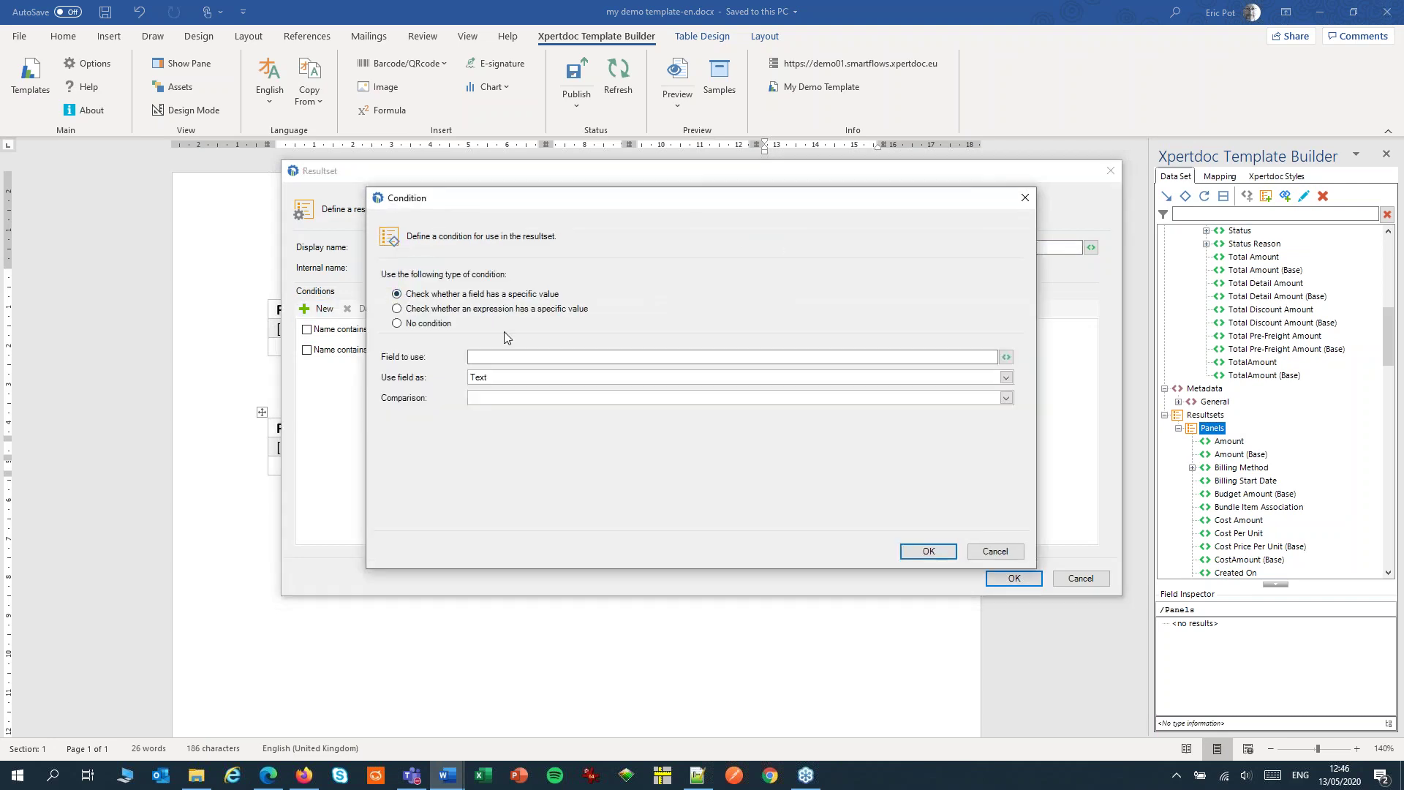
{"action": "left_click", "coordinate": [1006, 357]}
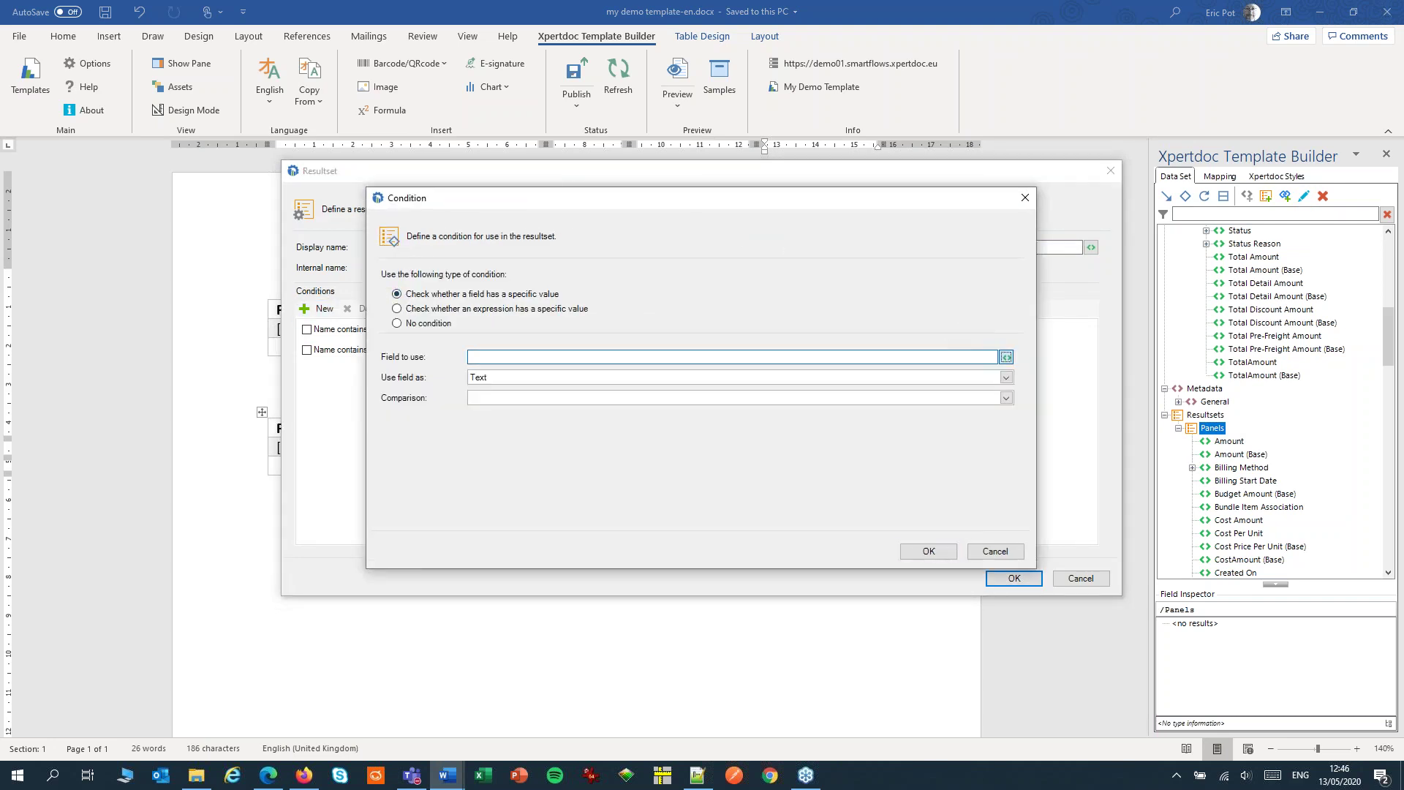
{"action": "left_click", "coordinate": [600, 313]}
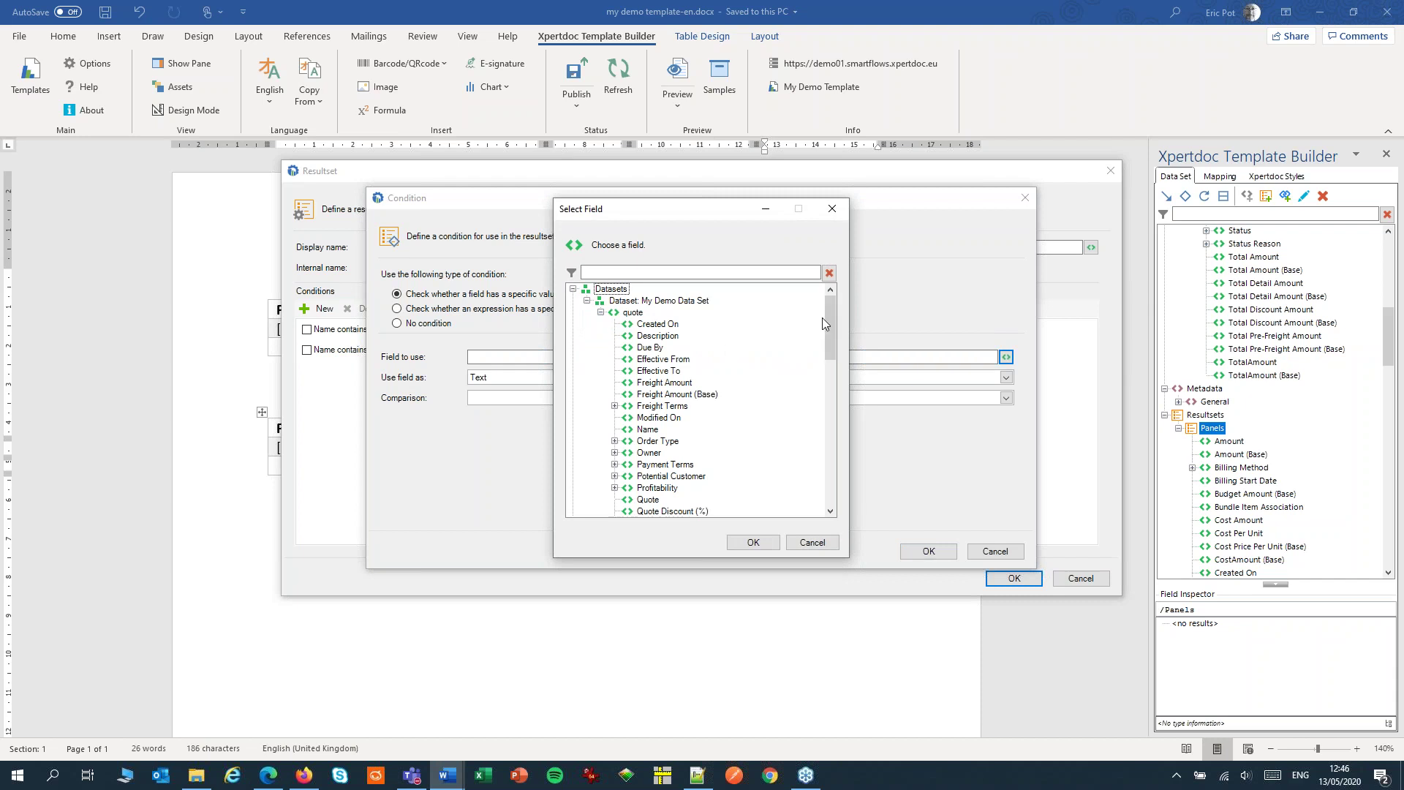
{"action": "scroll", "coordinate": [828, 373], "scroll_direction": "down", "scroll_amount": 6}
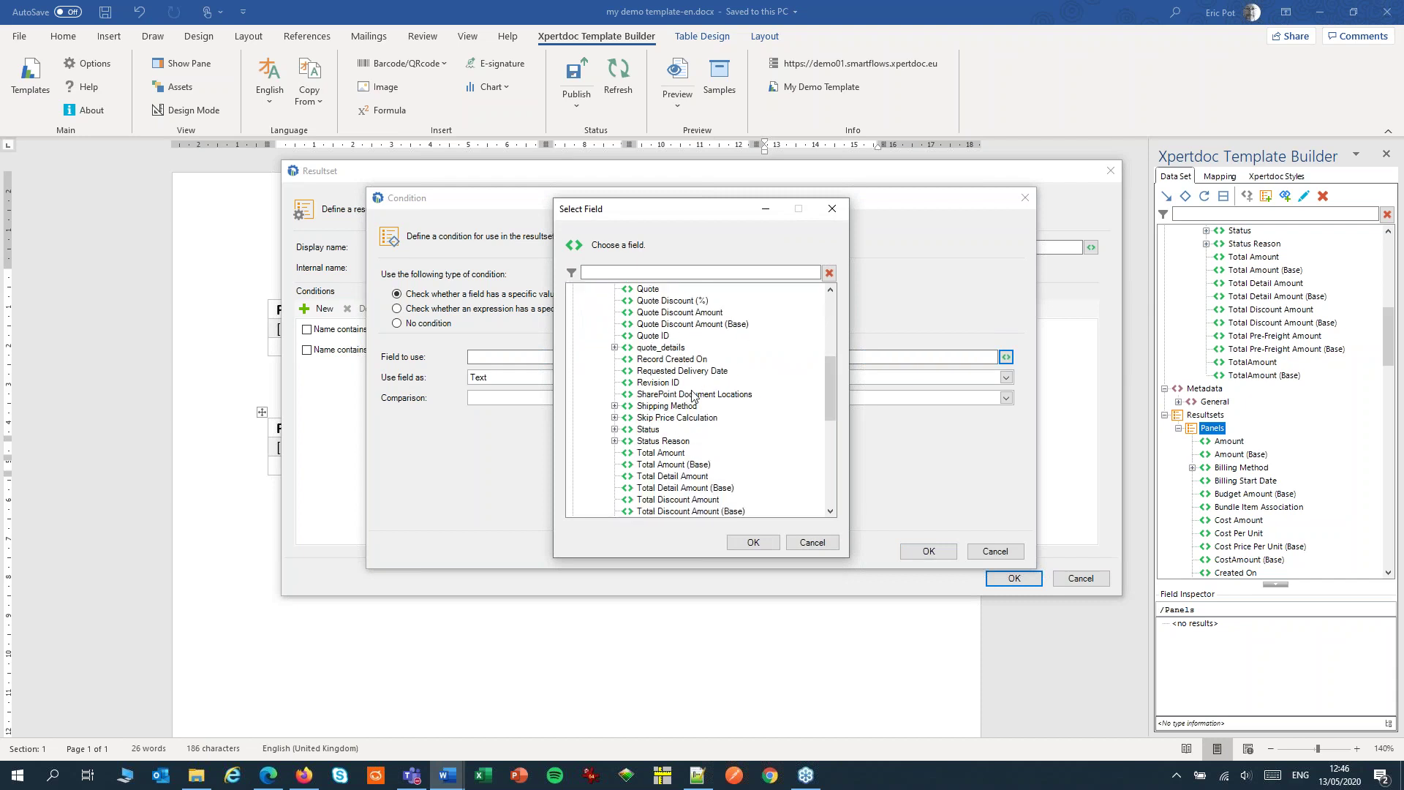
{"action": "left_click", "coordinate": [615, 348]}
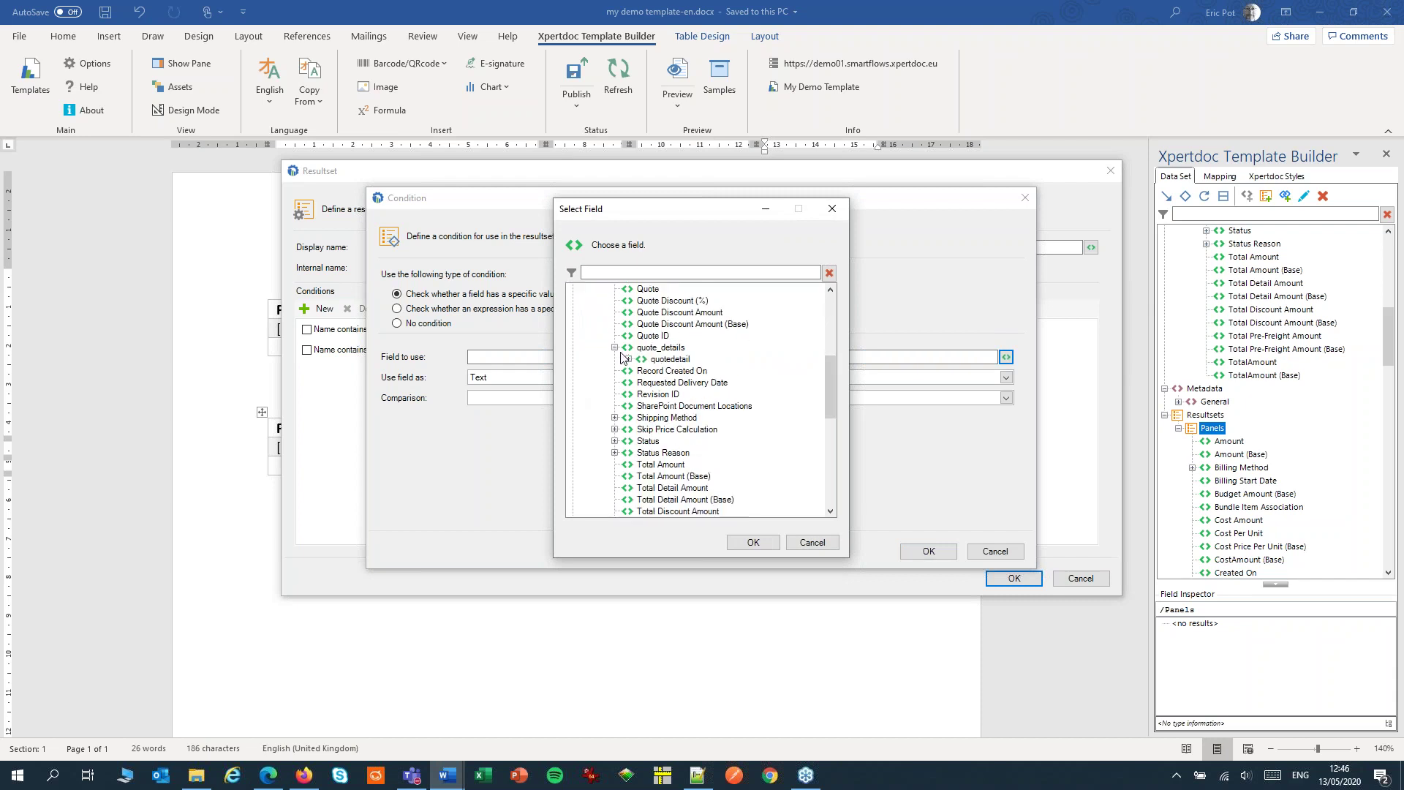
{"action": "left_click", "coordinate": [628, 359]}
{"action": "left_click_drag", "start_coordinate": [831, 338], "coordinate": [827, 383]}
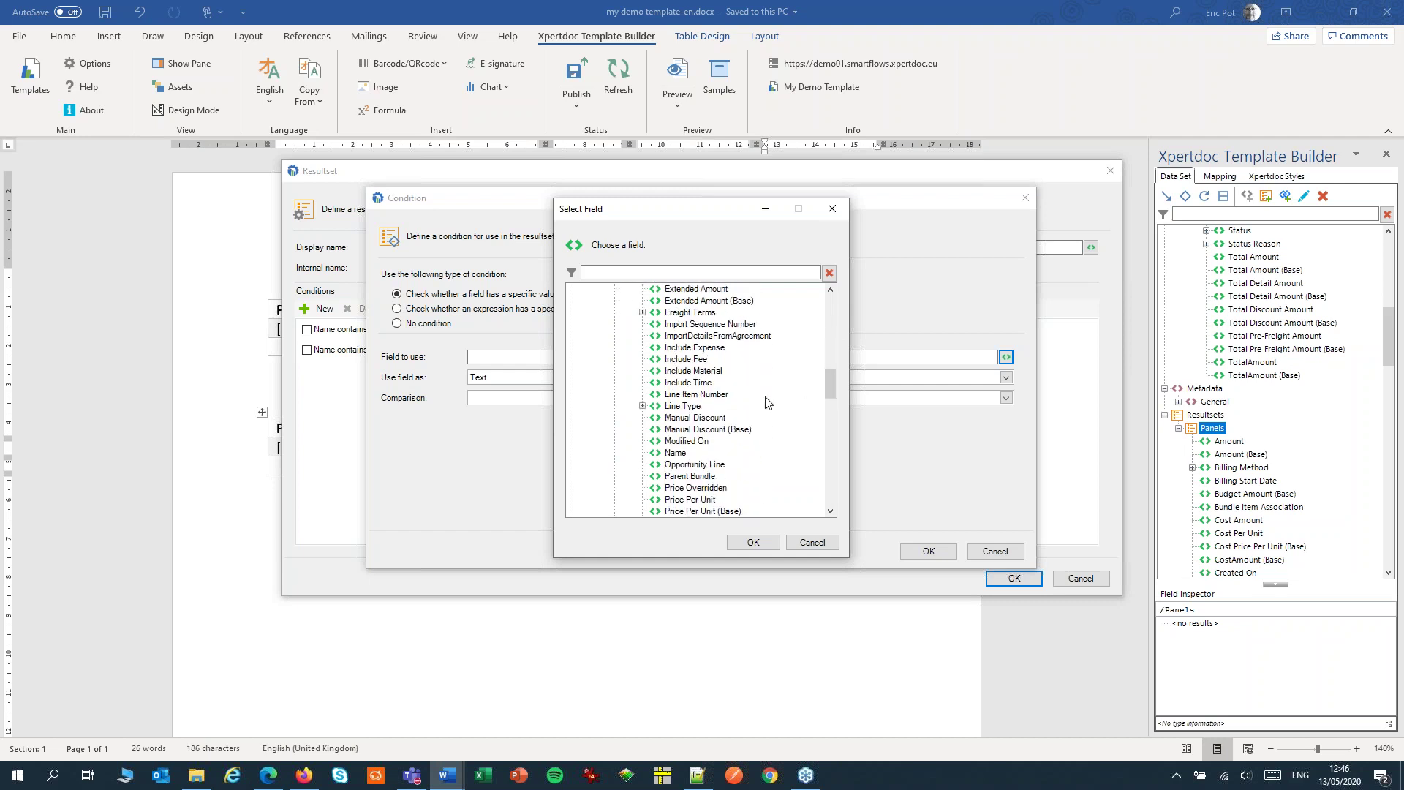
{"action": "left_click", "coordinate": [690, 499]}
{"action": "left_click", "coordinate": [747, 543]}
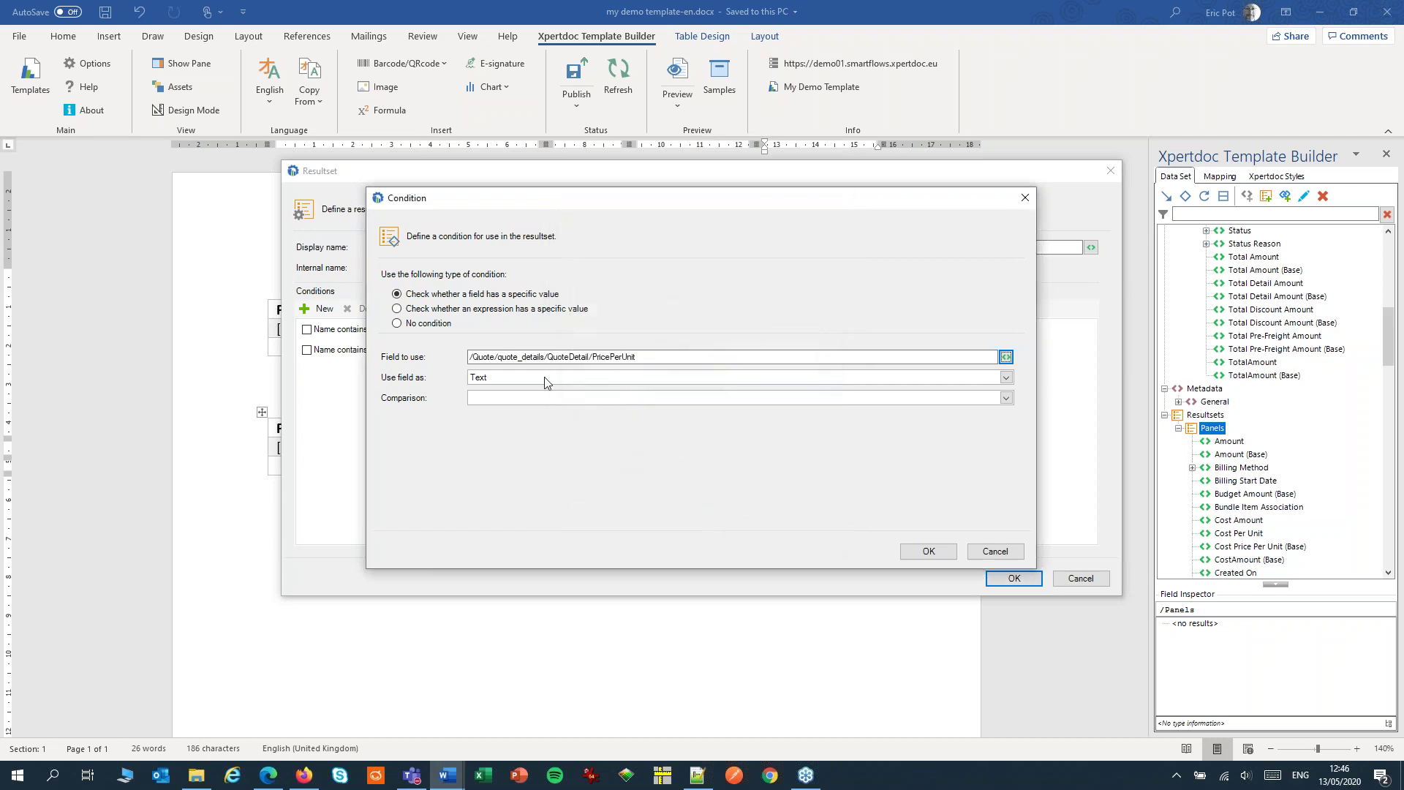
Treat Price Per Unit as a Number, set Greater than 500, and confirm the condition
{"action": "left_click", "coordinate": [544, 376]}
{"action": "left_click", "coordinate": [518, 411]}
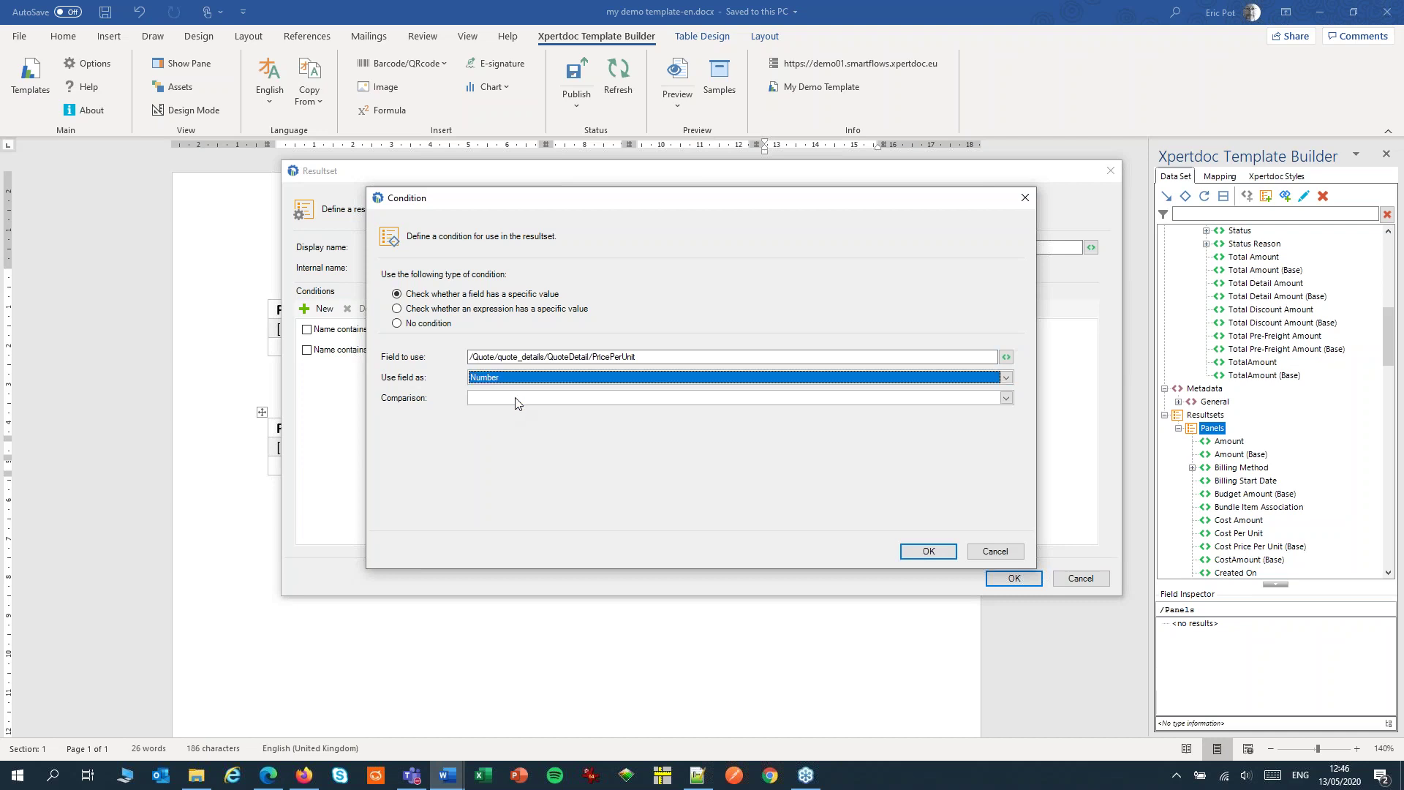
{"action": "left_click", "coordinate": [515, 398]}
{"action": "left_click", "coordinate": [504, 447]}
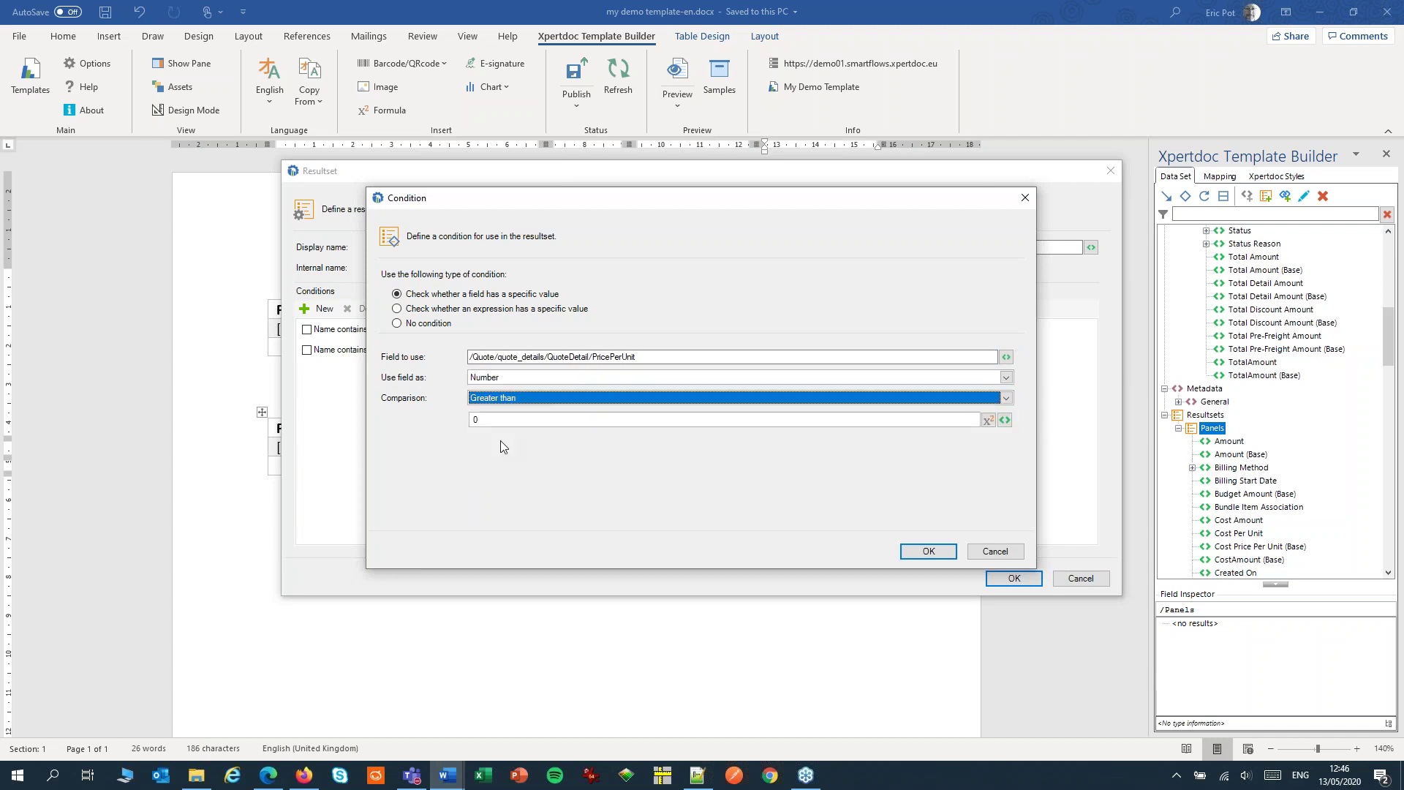
{"action": "key", "text": "Tab"}
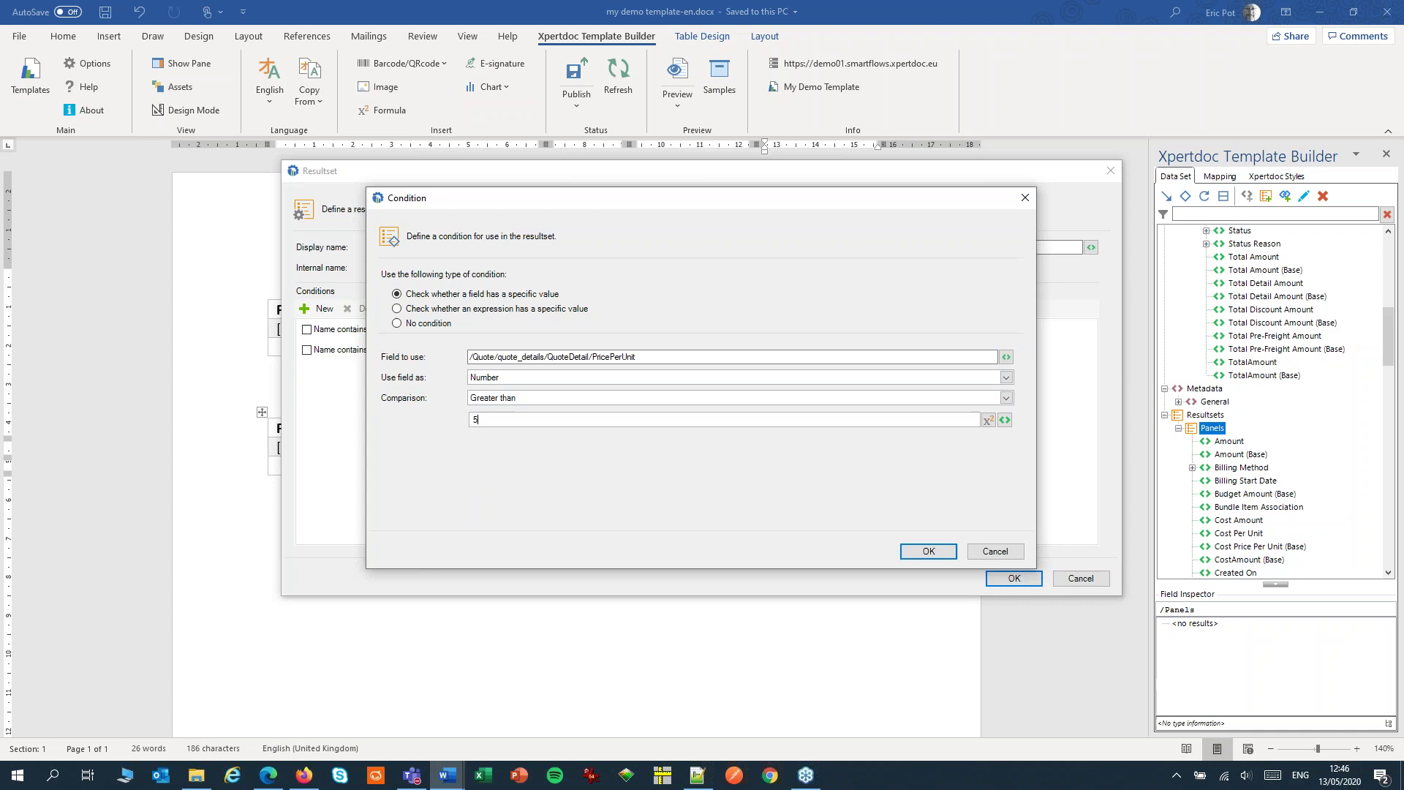
{"action": "type", "text": "500"}
{"action": "left_click", "coordinate": [930, 552]}
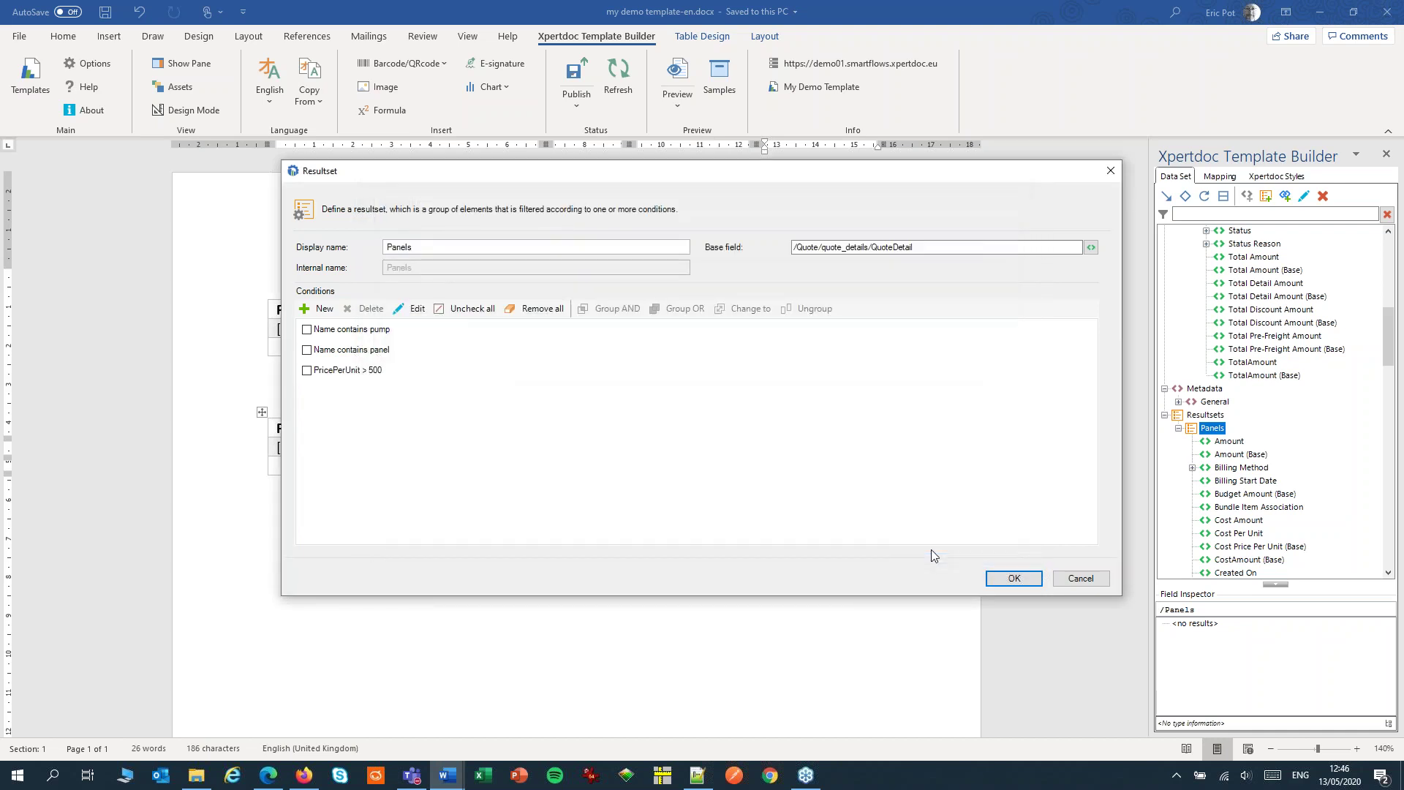
Group PricePerUnit > 500 and Name contains panel with AND
{"action": "left_click", "coordinate": [308, 370]}
{"action": "left_click", "coordinate": [308, 350]}
{"action": "left_click", "coordinate": [616, 307]}
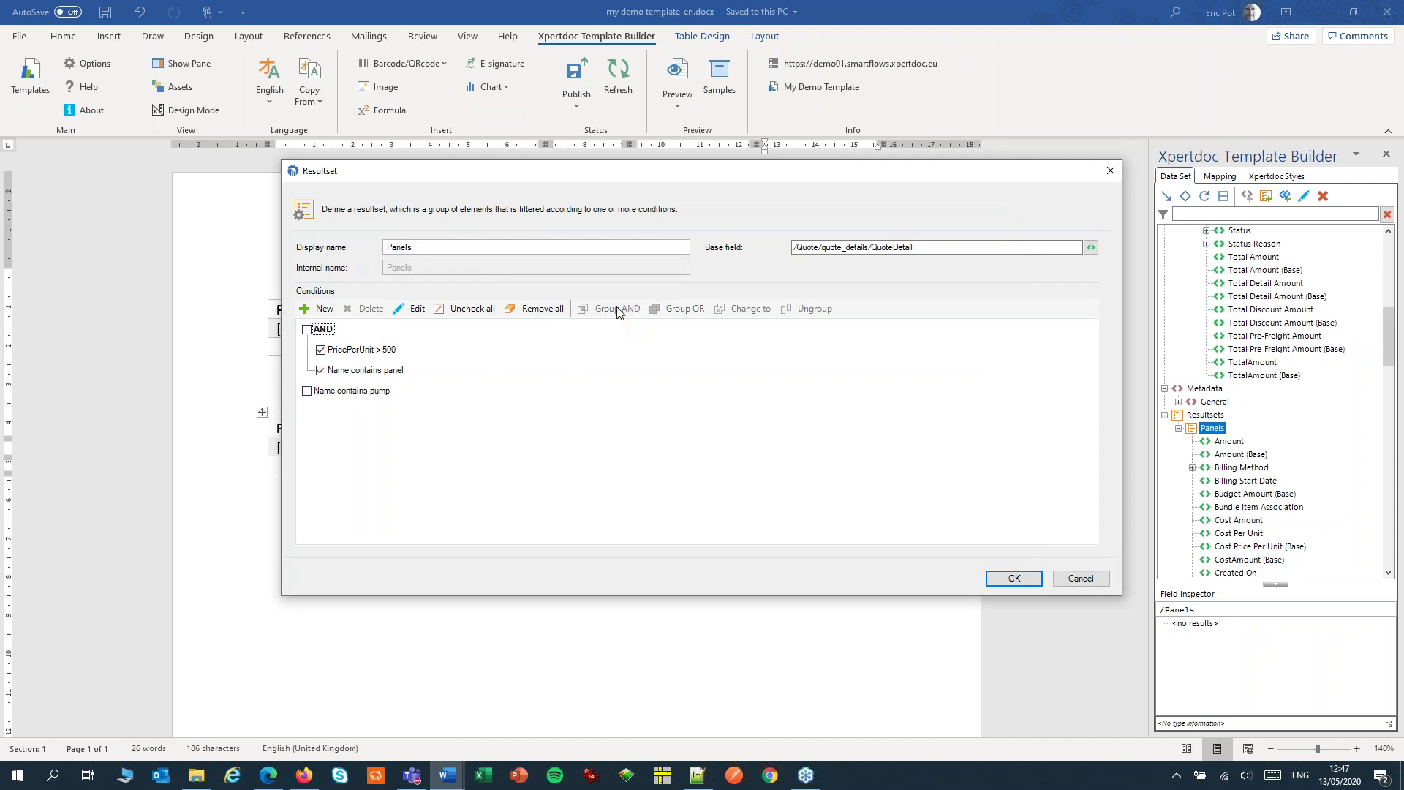
{"action": "left_click", "coordinate": [321, 370]}
{"action": "left_click", "coordinate": [321, 350]}
Join the AND group with Name contains pump using OR, then save Panels
{"action": "left_click", "coordinate": [307, 329]}
{"action": "left_click", "coordinate": [307, 394]}
{"action": "left_click", "coordinate": [681, 309]}
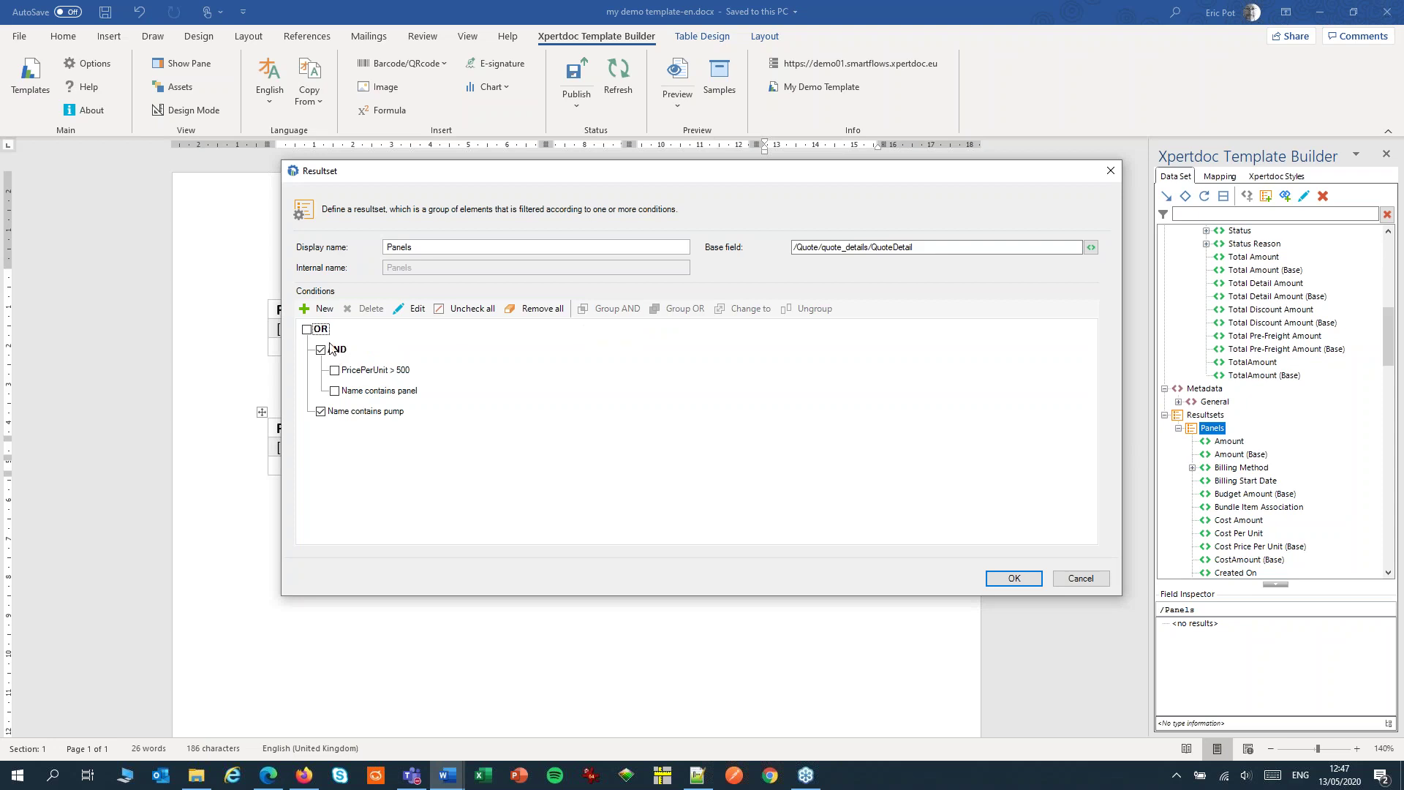
{"action": "left_click", "coordinate": [322, 330]}
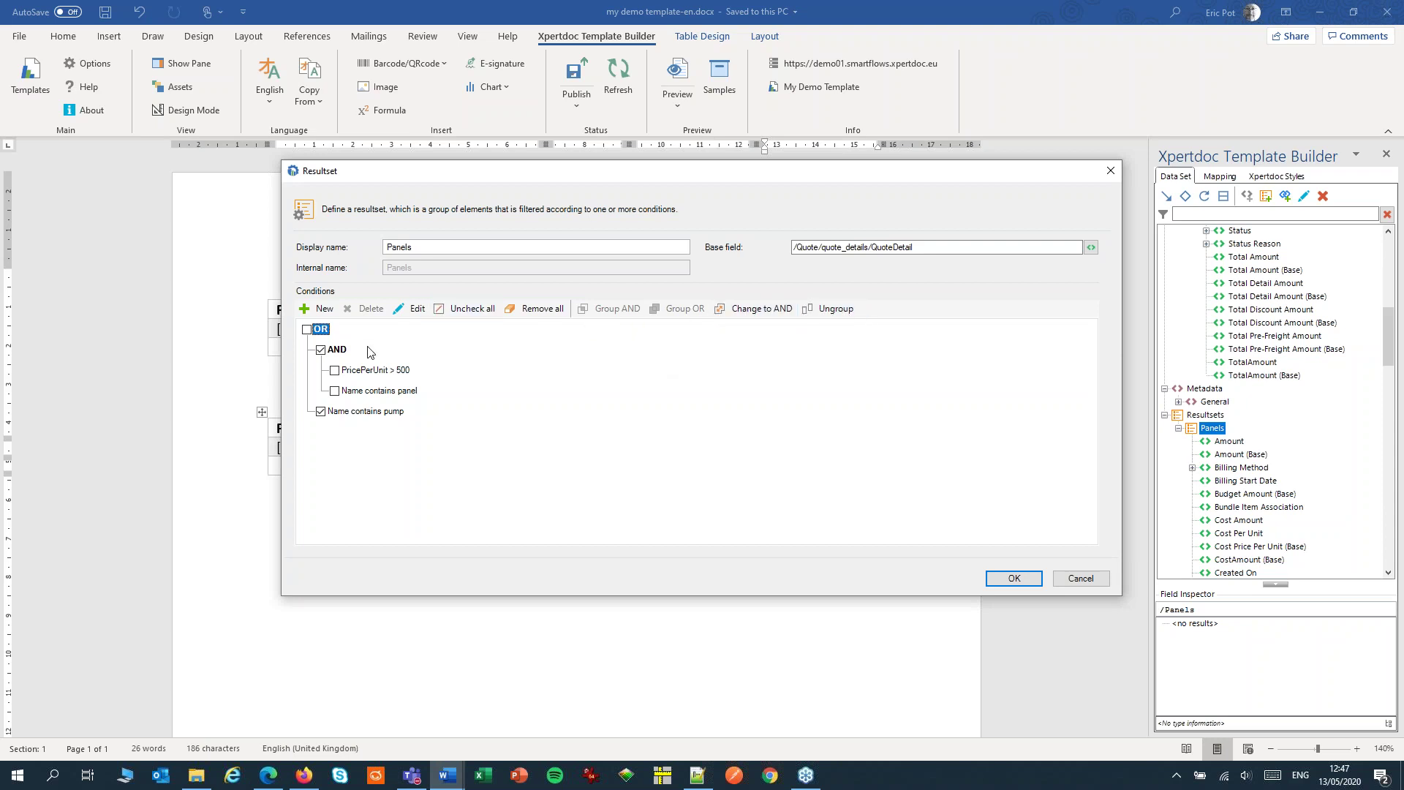
{"action": "left_click", "coordinate": [1010, 578]}
Generate a PDF preview of the quote template from the Xpertdoc ribbon
{"action": "left_click", "coordinate": [678, 76]}
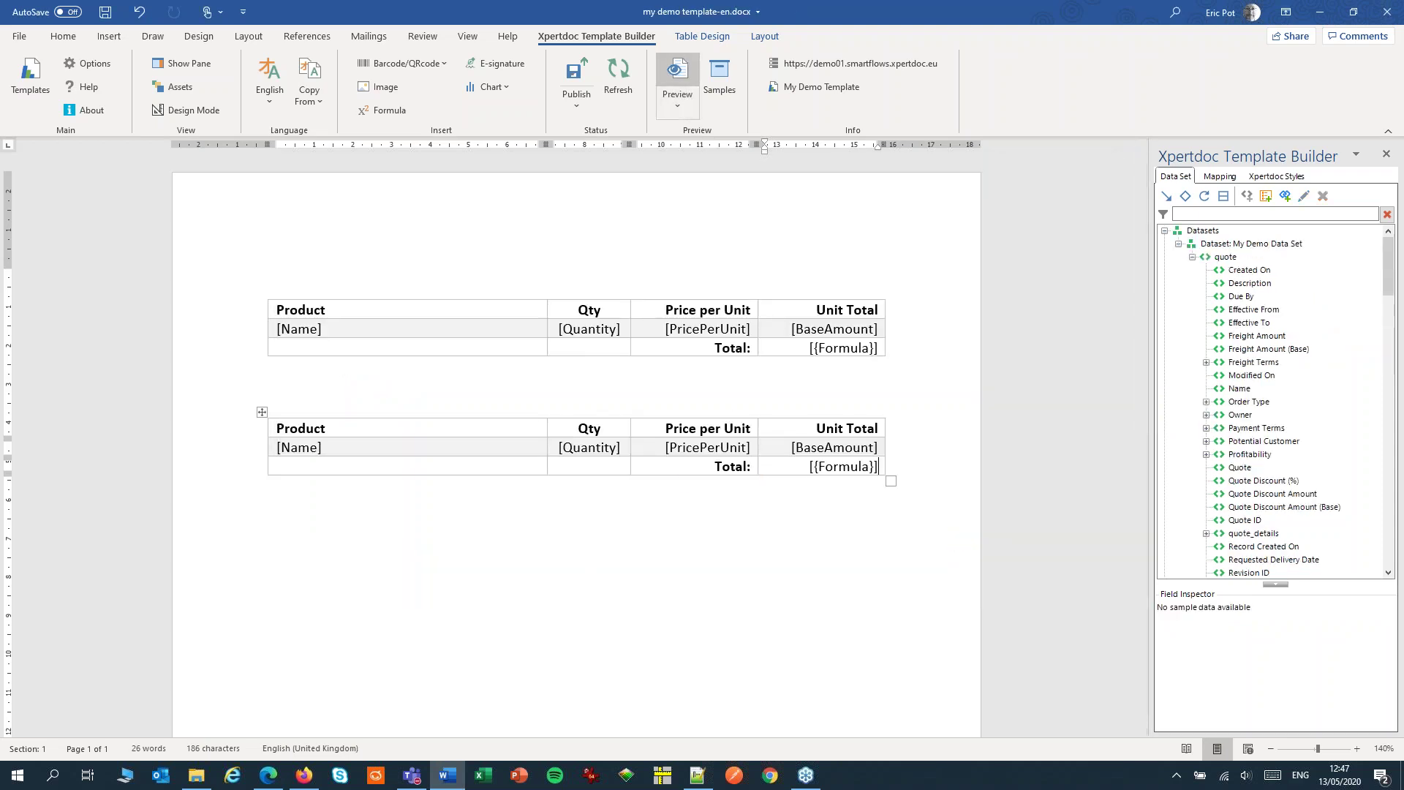